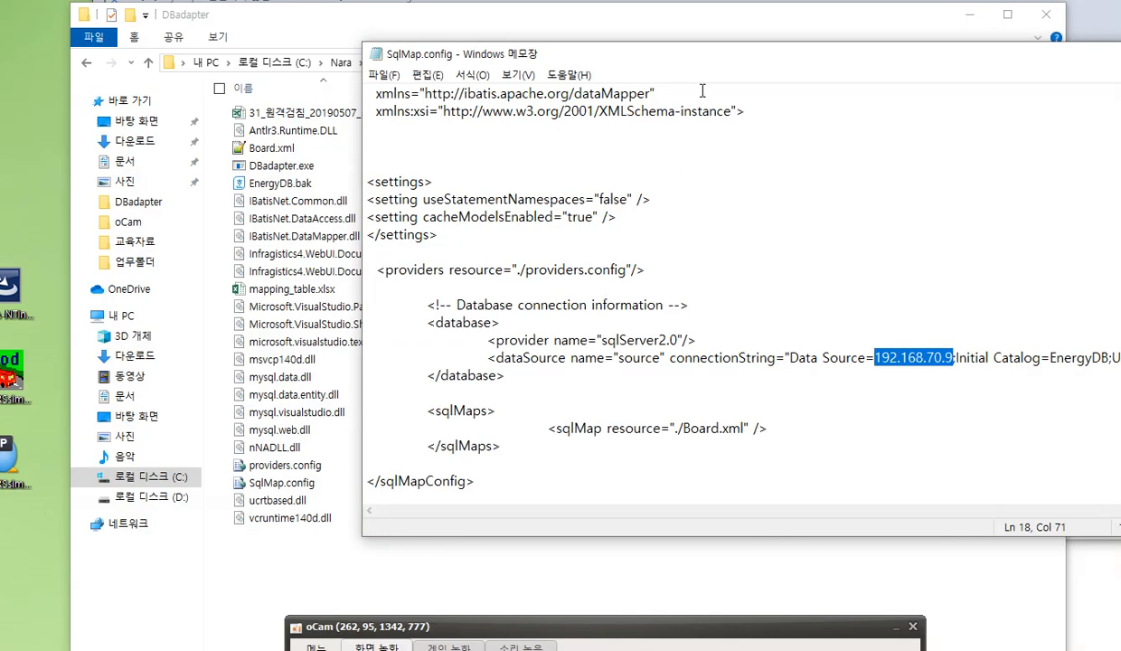
Move the SqlMap.config window so the whole connection string shows, and highlight the provider and dataSource lines in the database section
drag(686, 58, 442, 71)
click(480, 215)
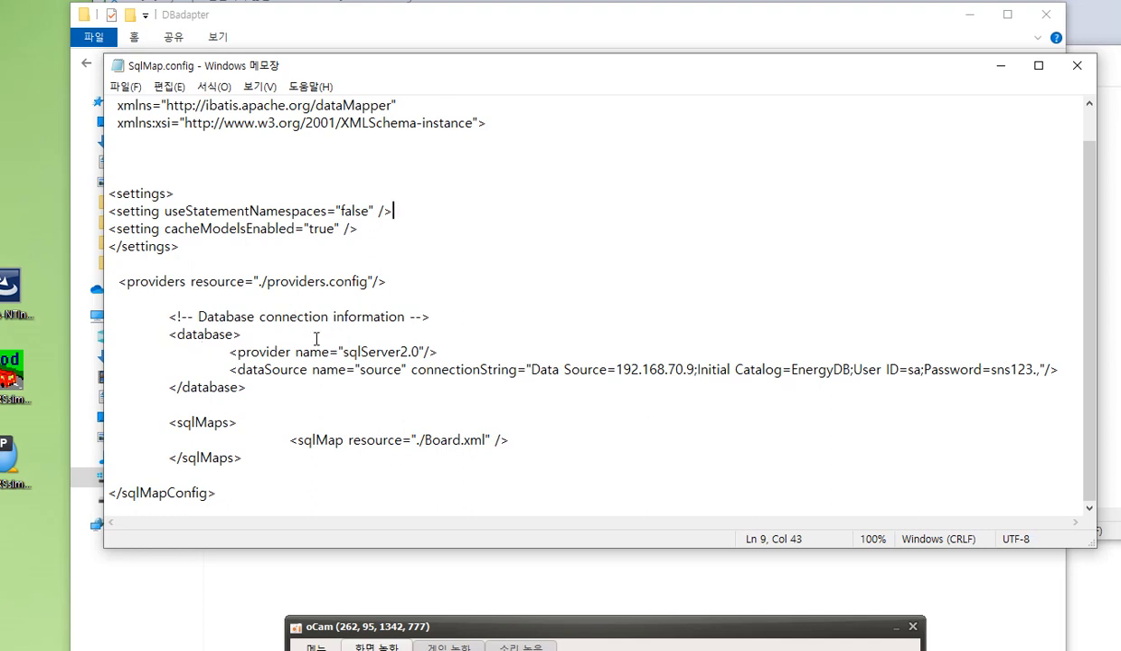
drag(229, 352, 1050, 369)
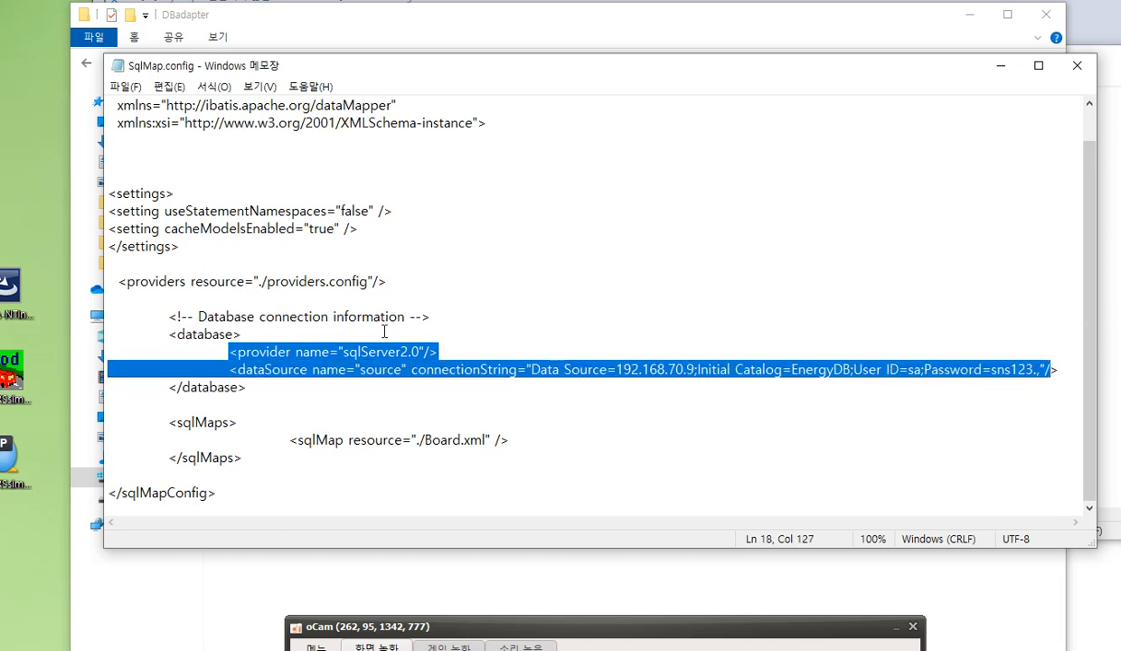
click(432, 329)
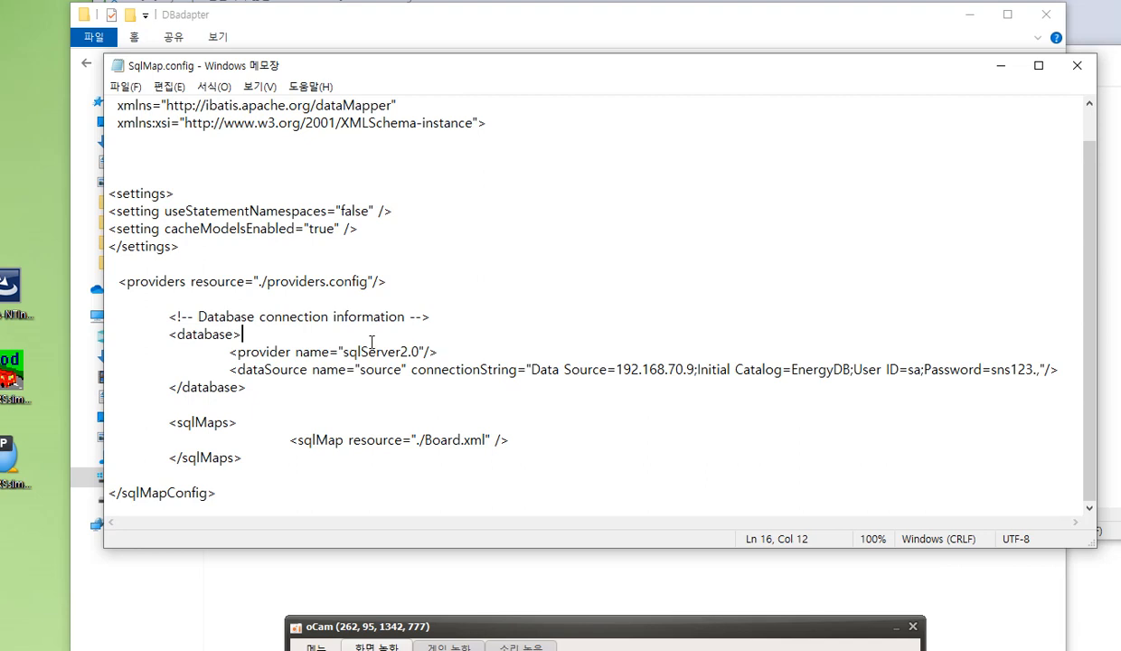
Examine the provider name and the dataSource name in the database section of SqlMap.config
drag(343, 352, 417, 358)
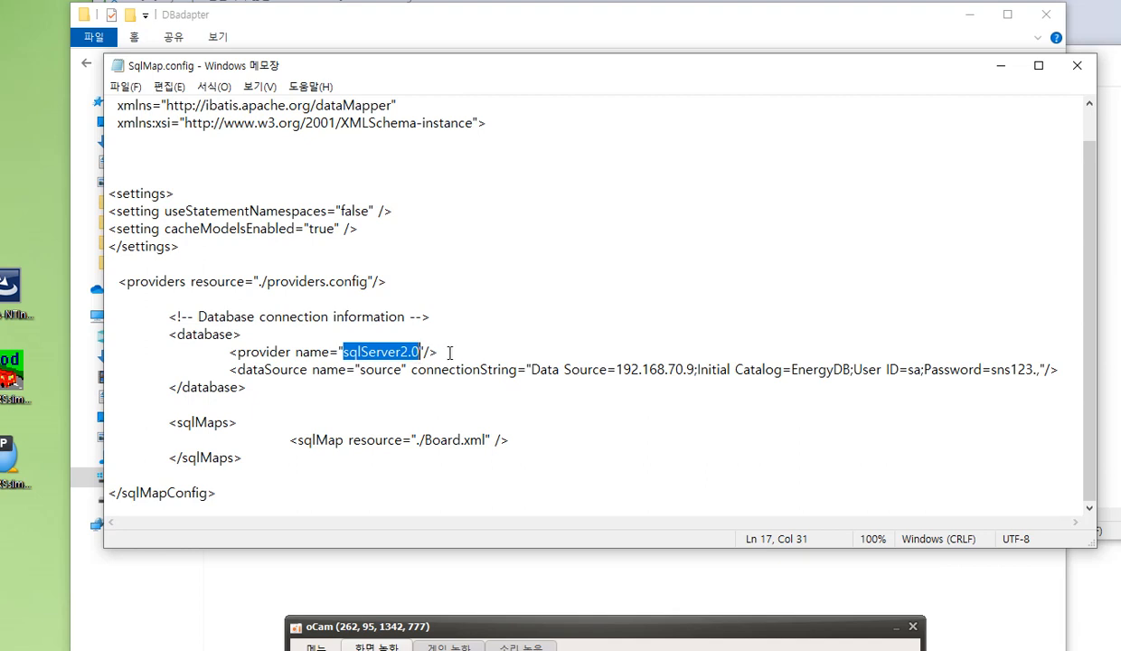
click(406, 369)
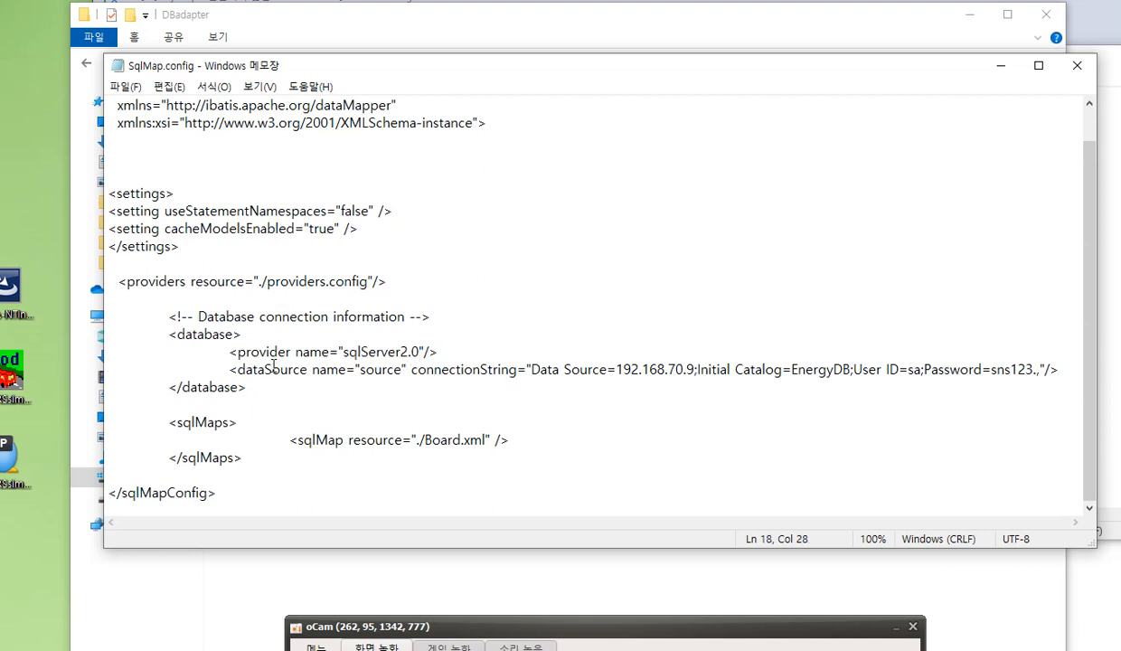
drag(263, 369, 384, 371)
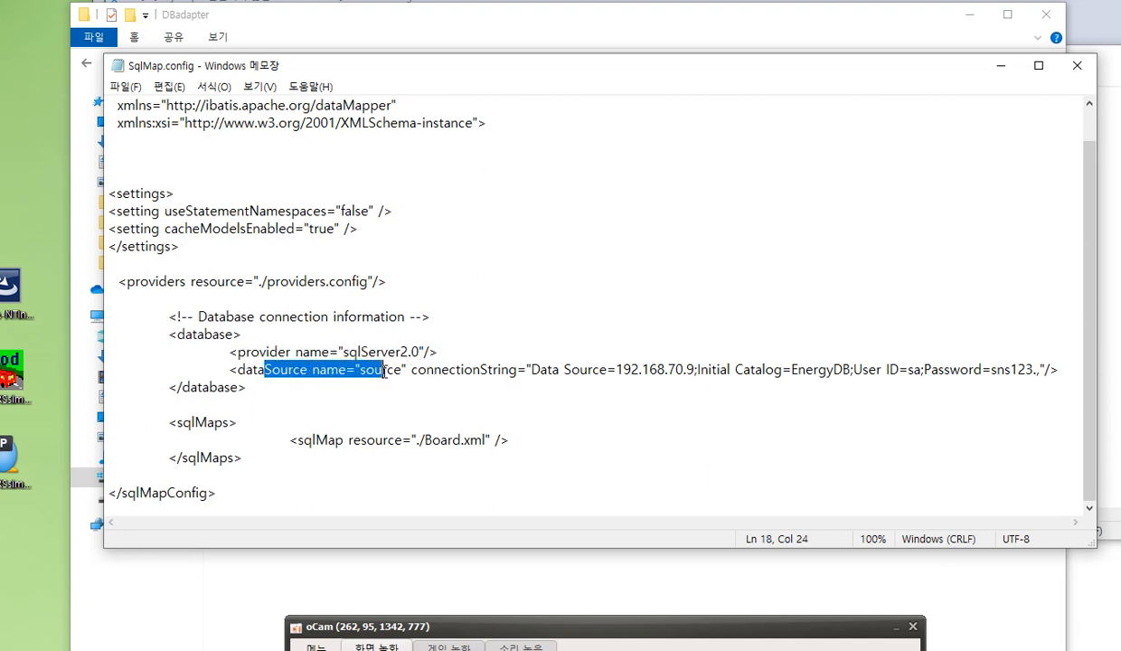
click(420, 366)
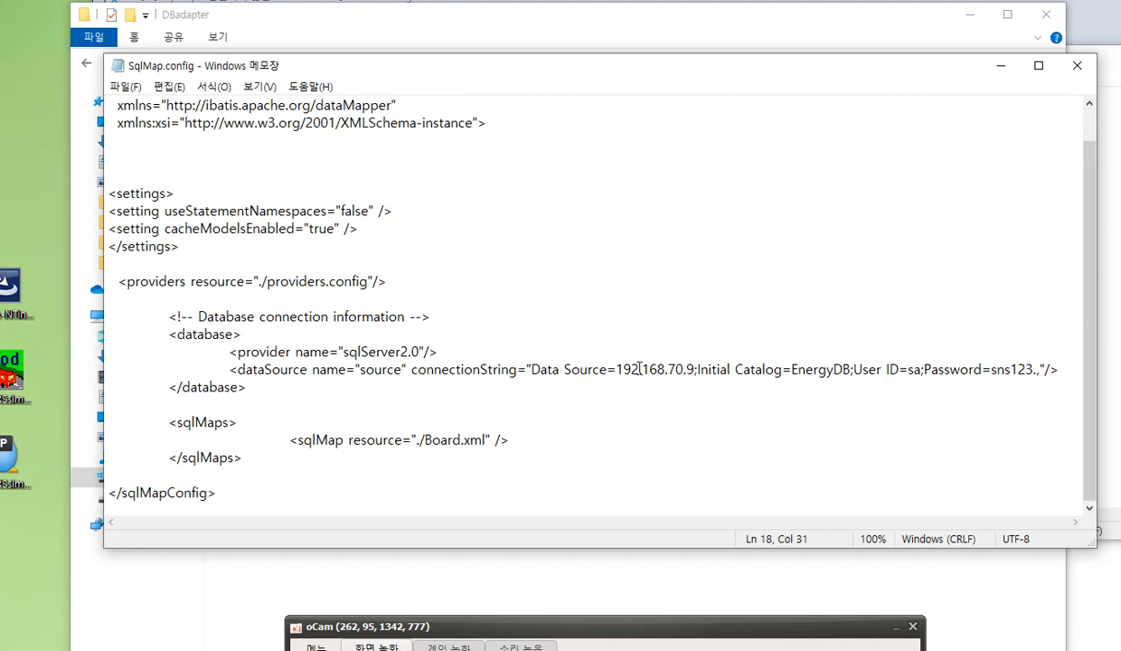
Highlight the server IP address given as Data Source in the connection string
drag(623, 369, 694, 373)
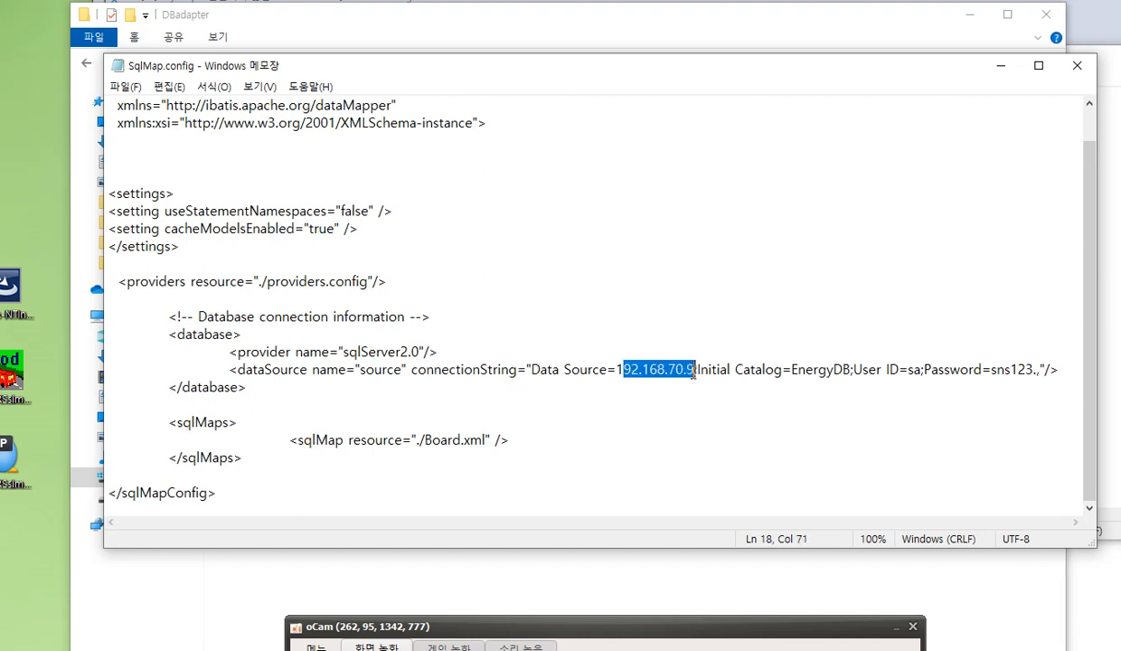
double_click(624, 371)
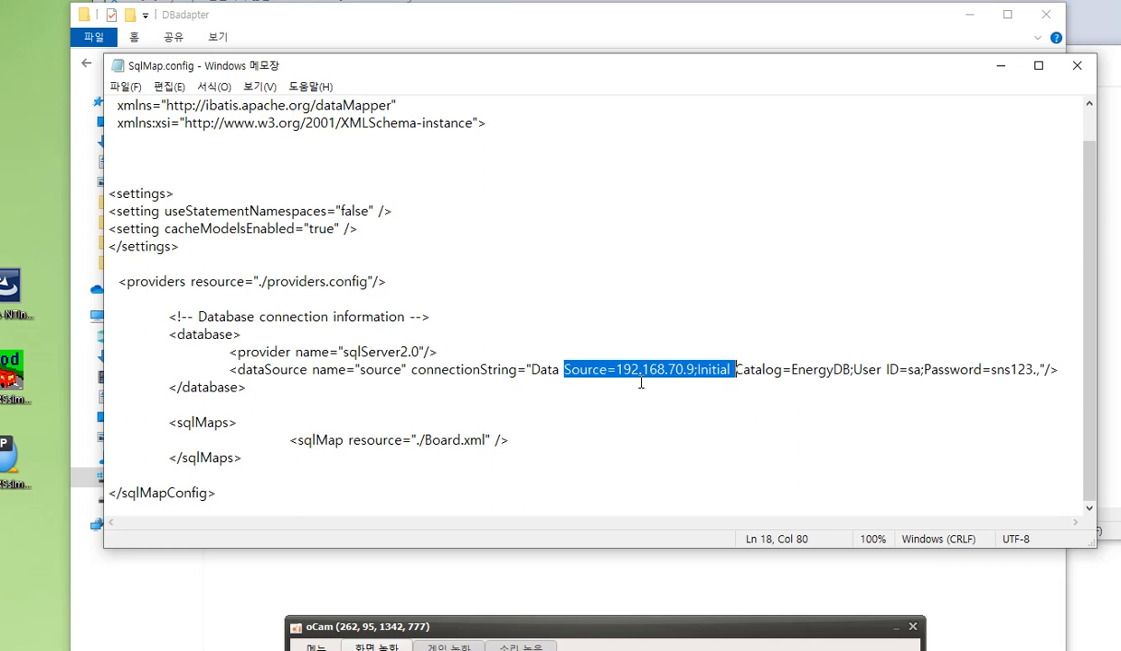
click(626, 398)
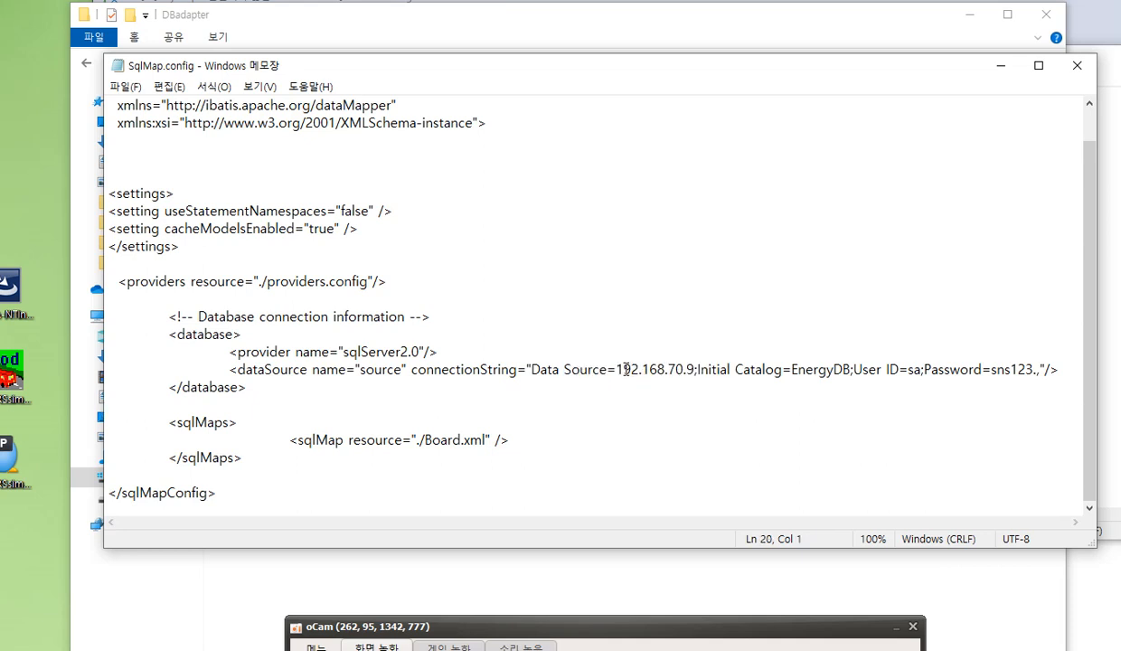
drag(626, 369, 695, 370)
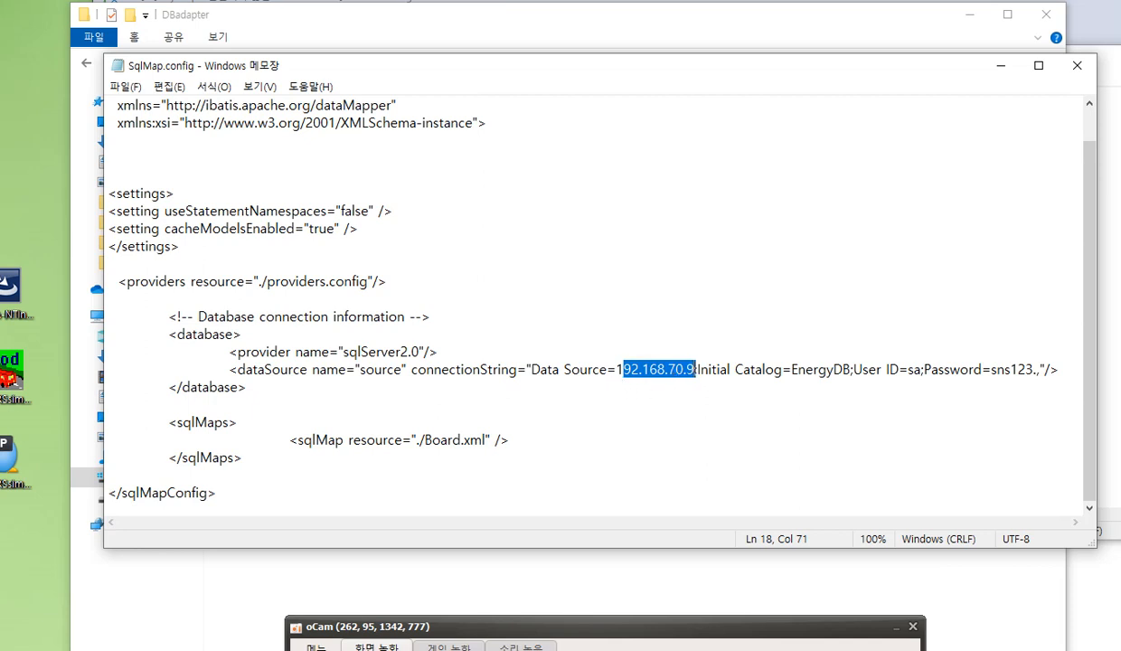
Switch to the command prompt, highlight the Wi-Fi adapter's IPv4 address in the network output, and return to SqlMap.config
key(alt+Tab)
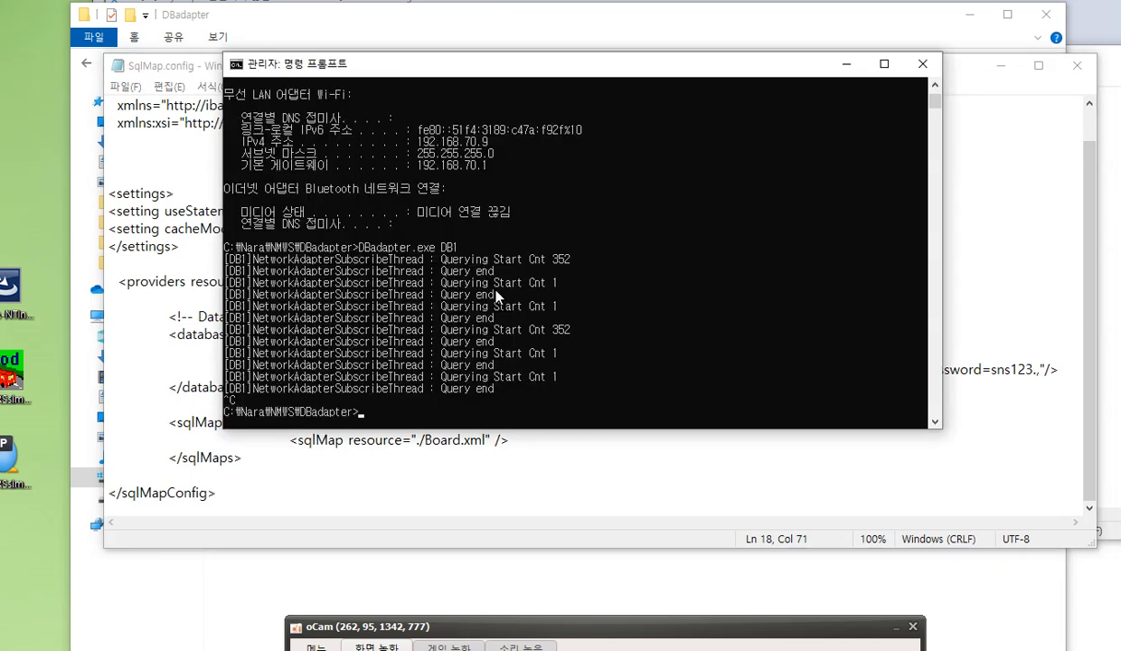
scroll(445, 324, up, 3)
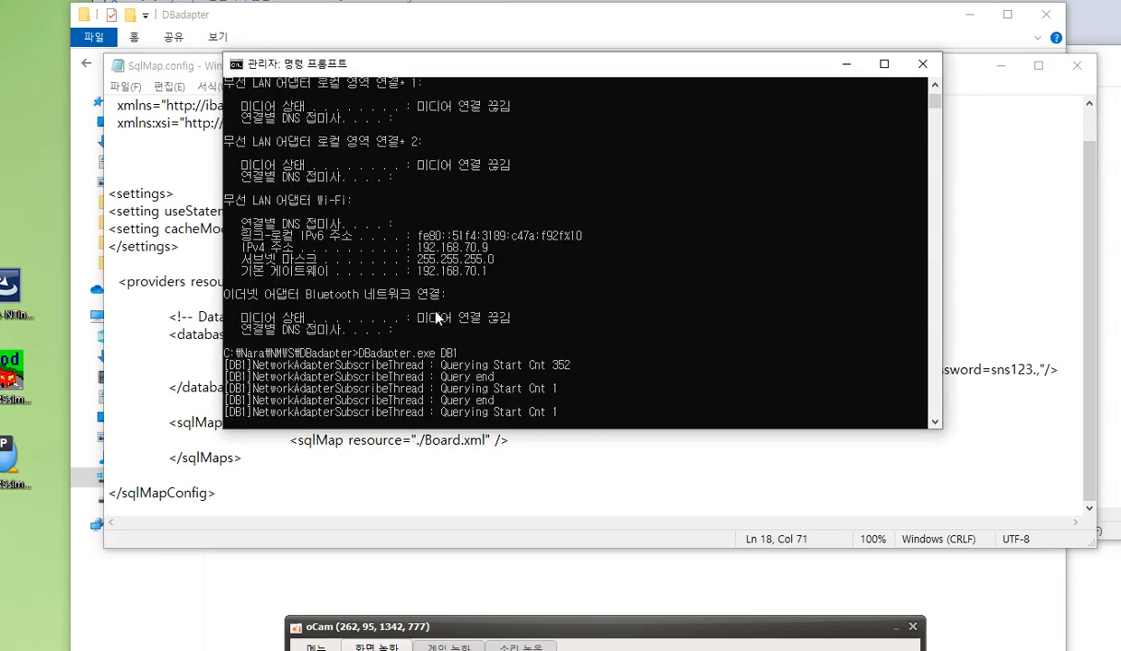
click(414, 248)
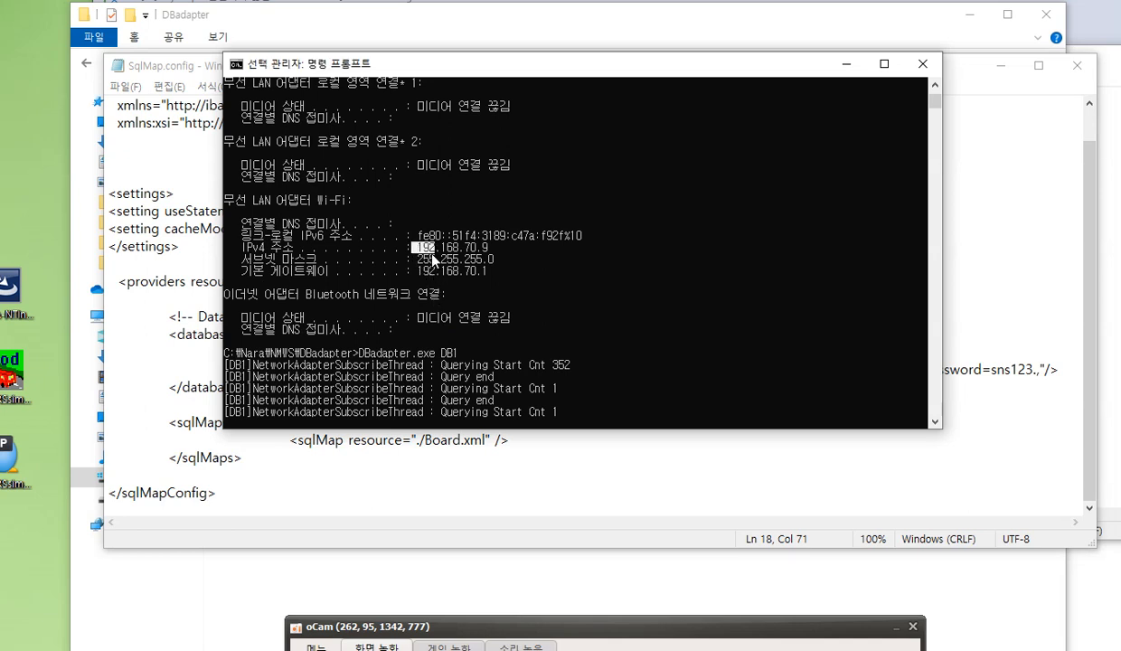
drag(433, 255, 489, 254)
double_click(601, 486)
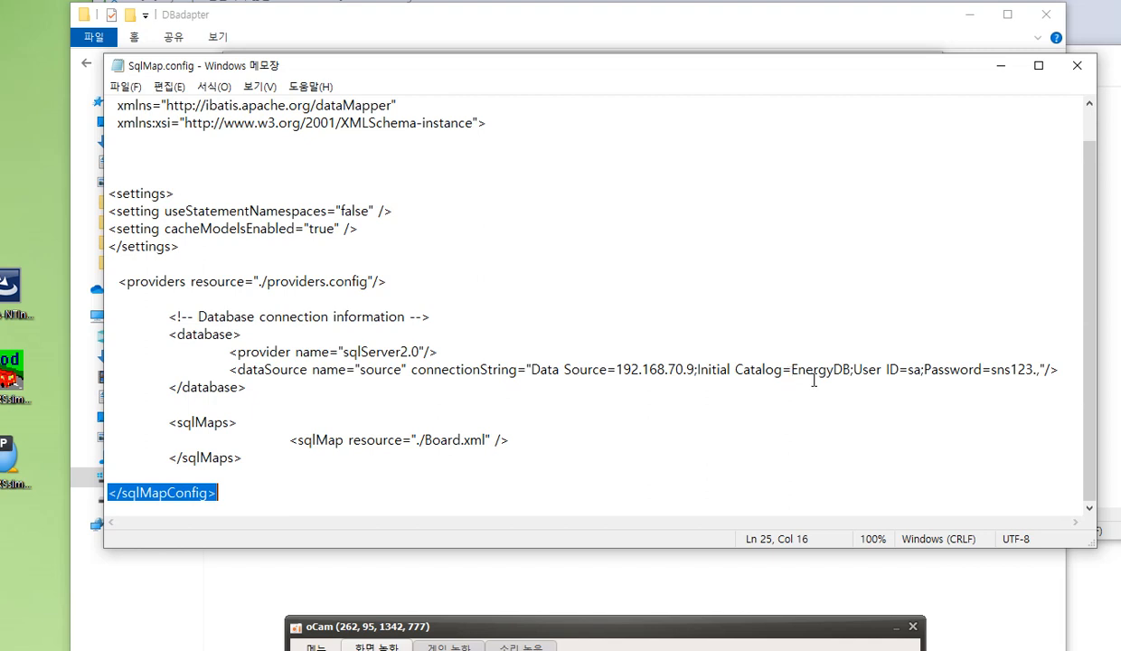
Examine the Initial Catalog, User ID and Password values in the connection string one after another
drag(792, 369, 857, 371)
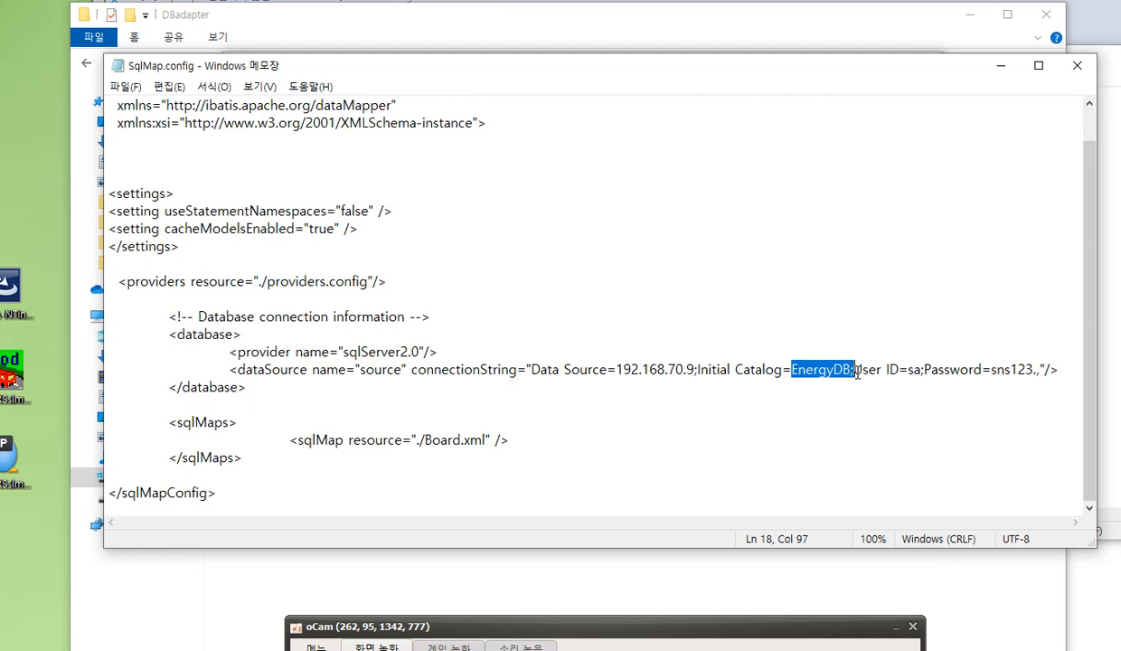
click(900, 370)
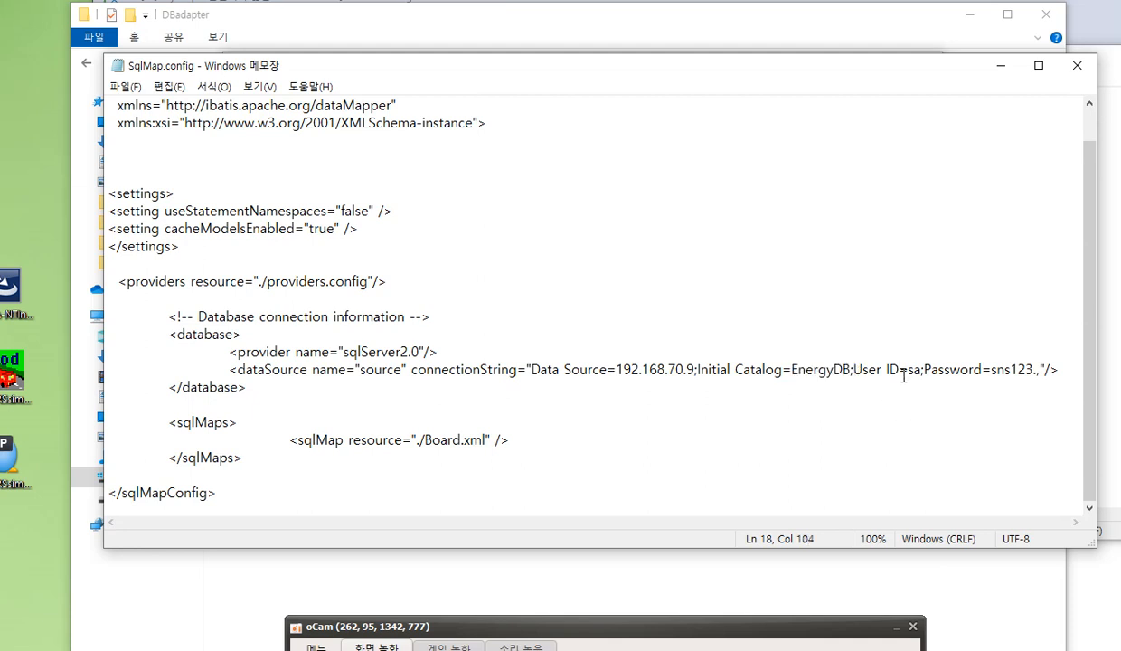
click(909, 371)
key(shift+Down)
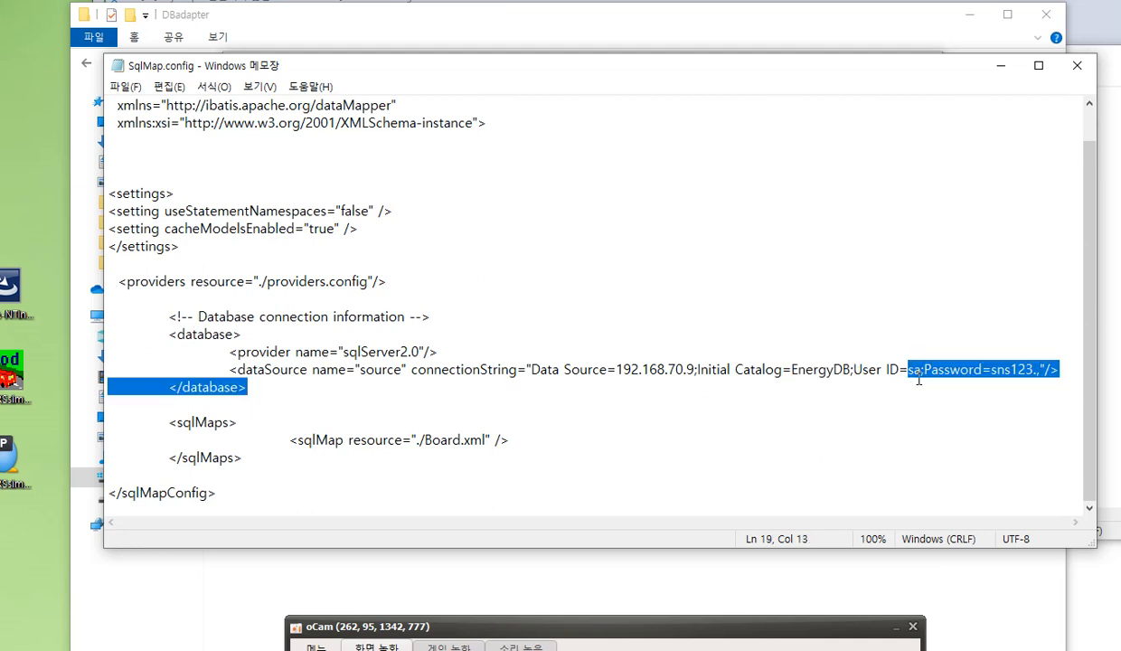
key(shift+Up)
drag(909, 369, 923, 373)
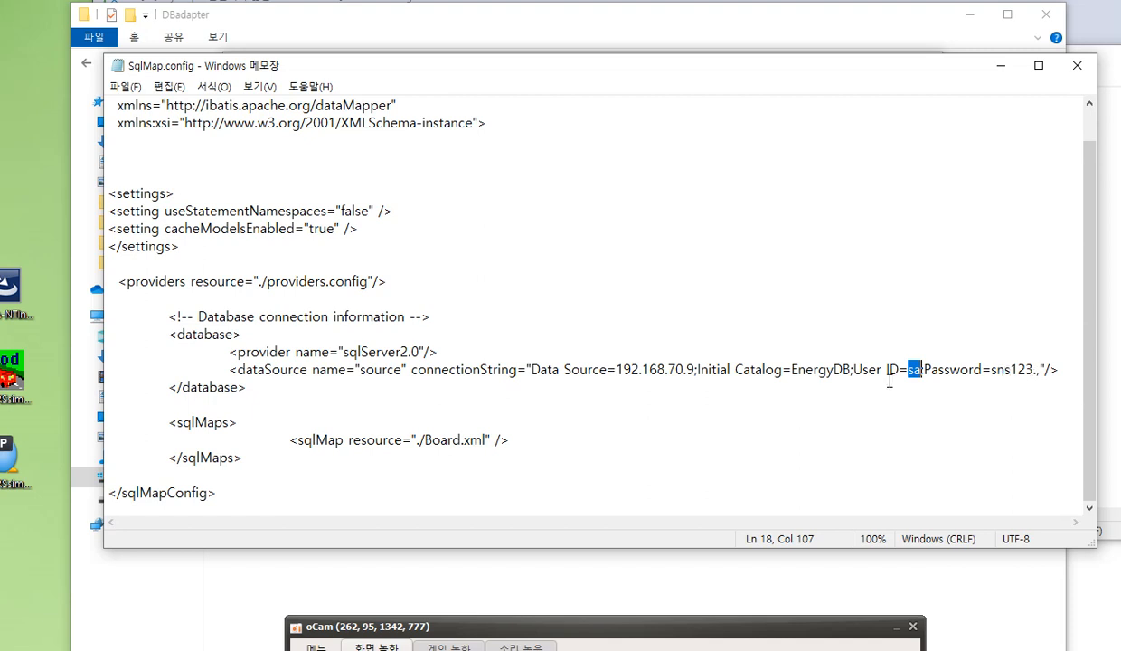
key(Down)
drag(909, 370, 921, 370)
drag(991, 370, 1030, 372)
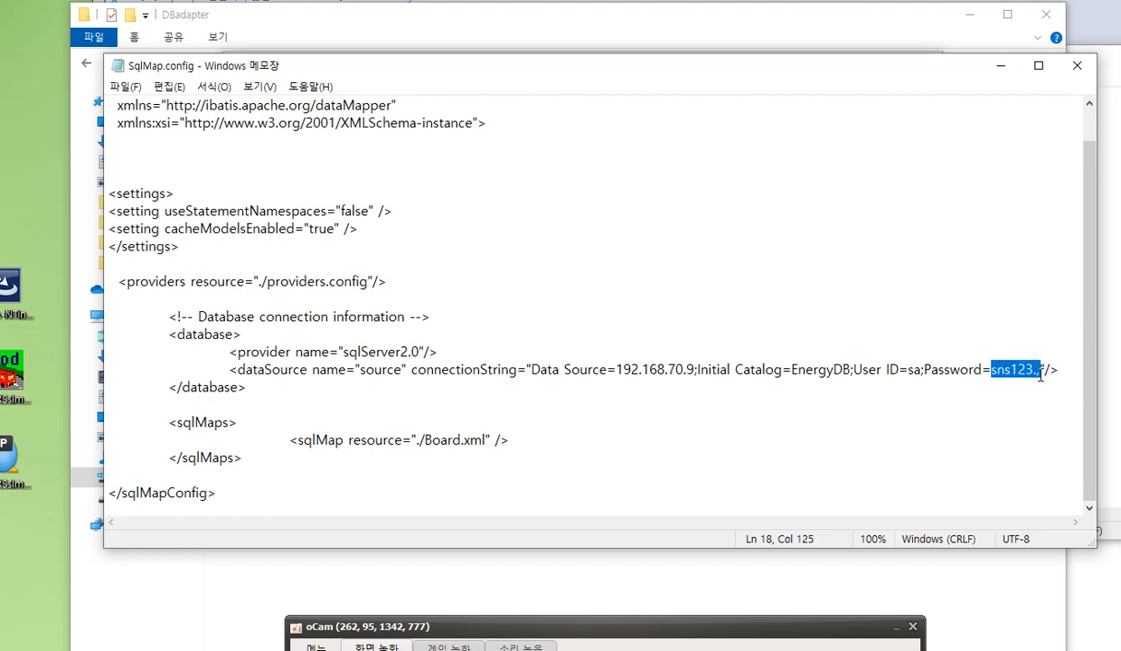
double_click(878, 388)
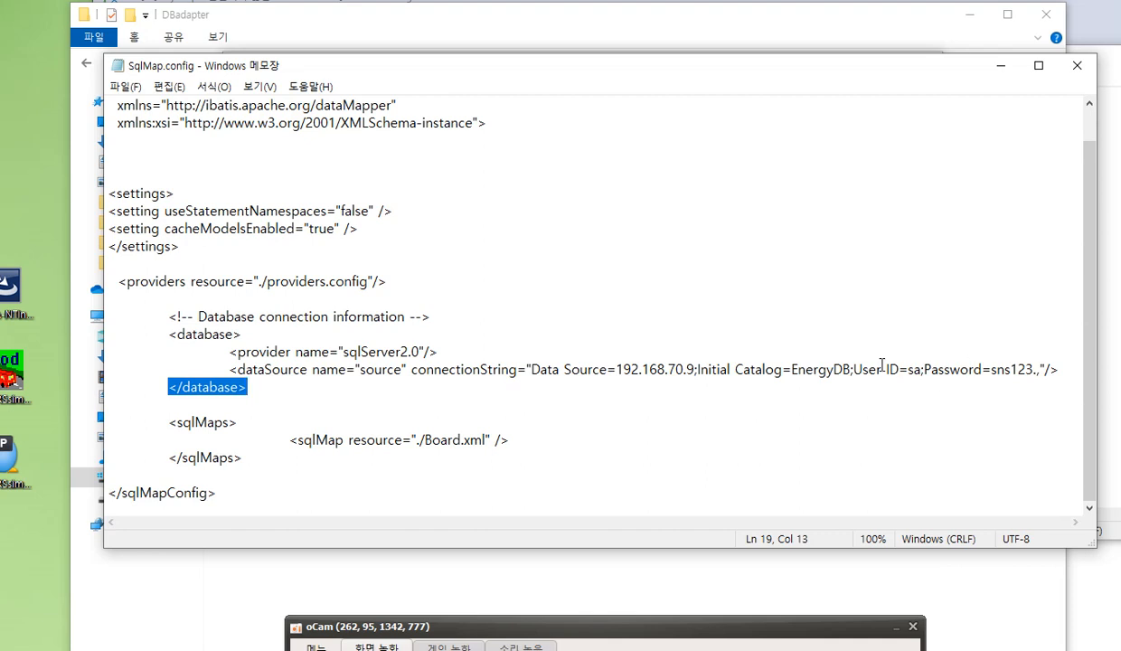
Review the connection string's Initial Catalog again together with its Data Source address
drag(792, 370, 855, 372)
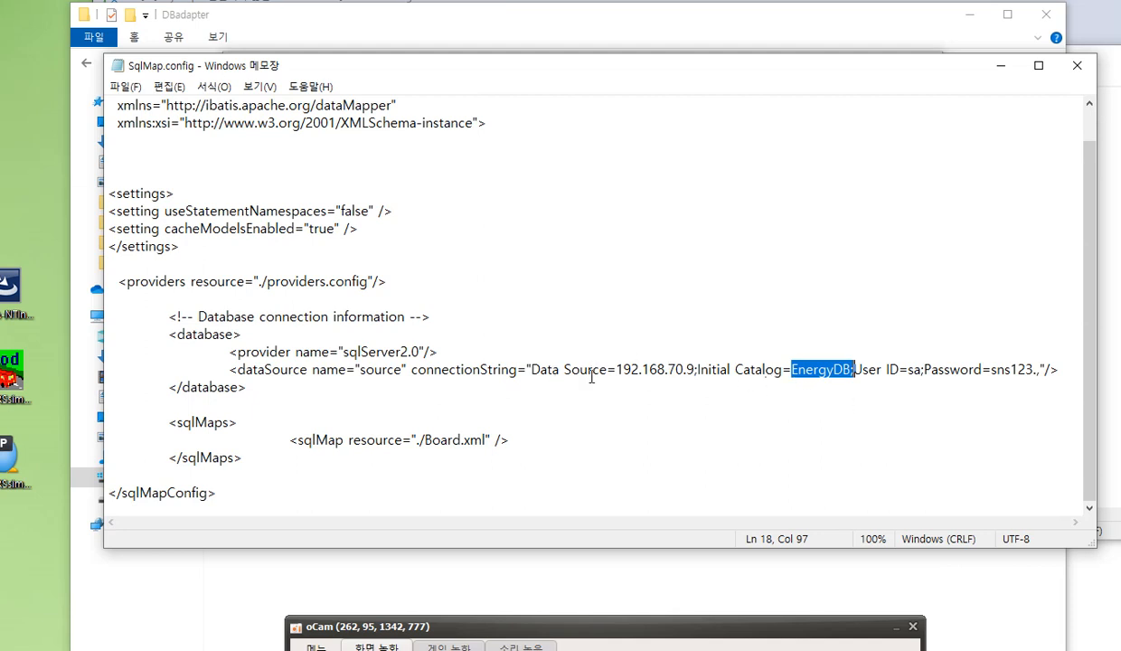
double_click(612, 336)
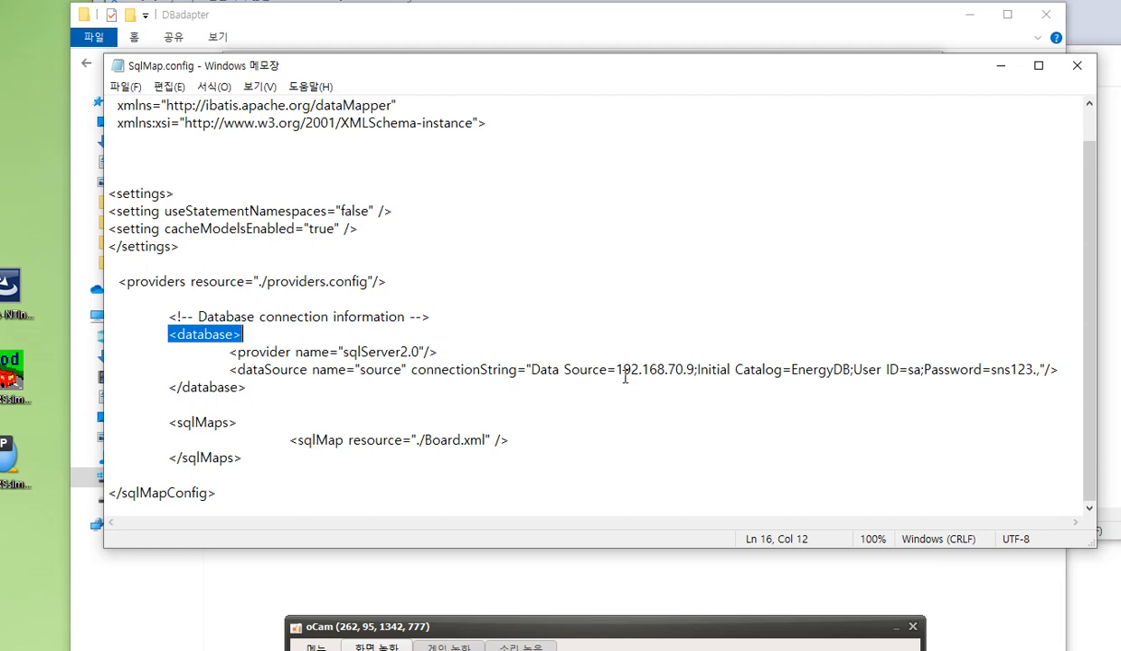
drag(616, 370, 696, 369)
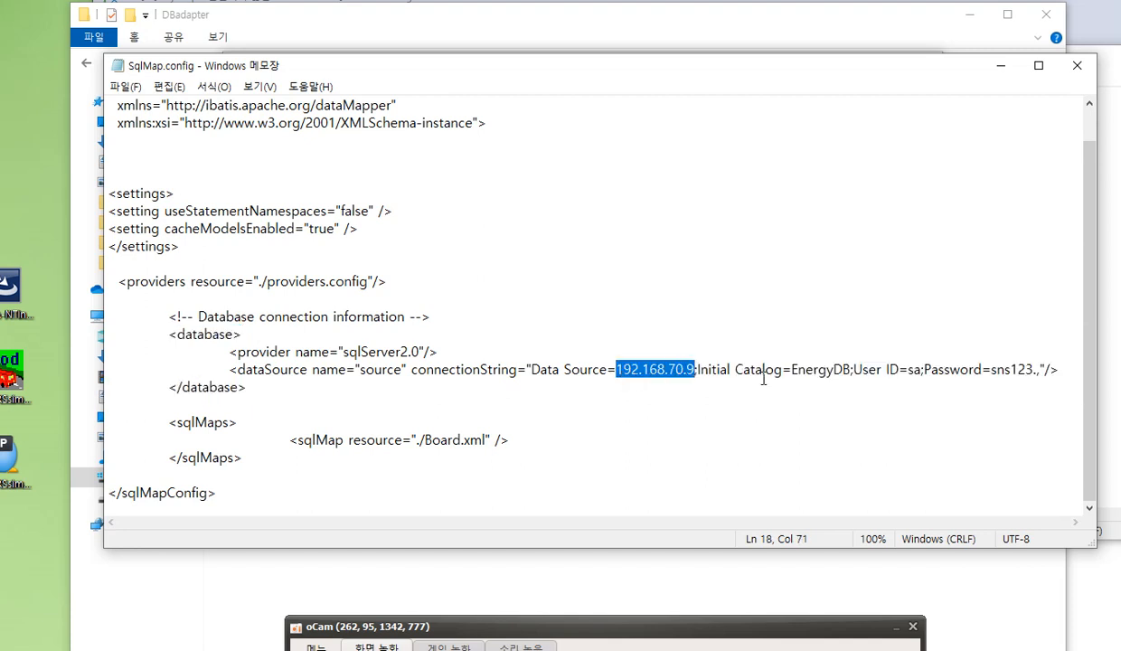
drag(792, 370, 827, 371)
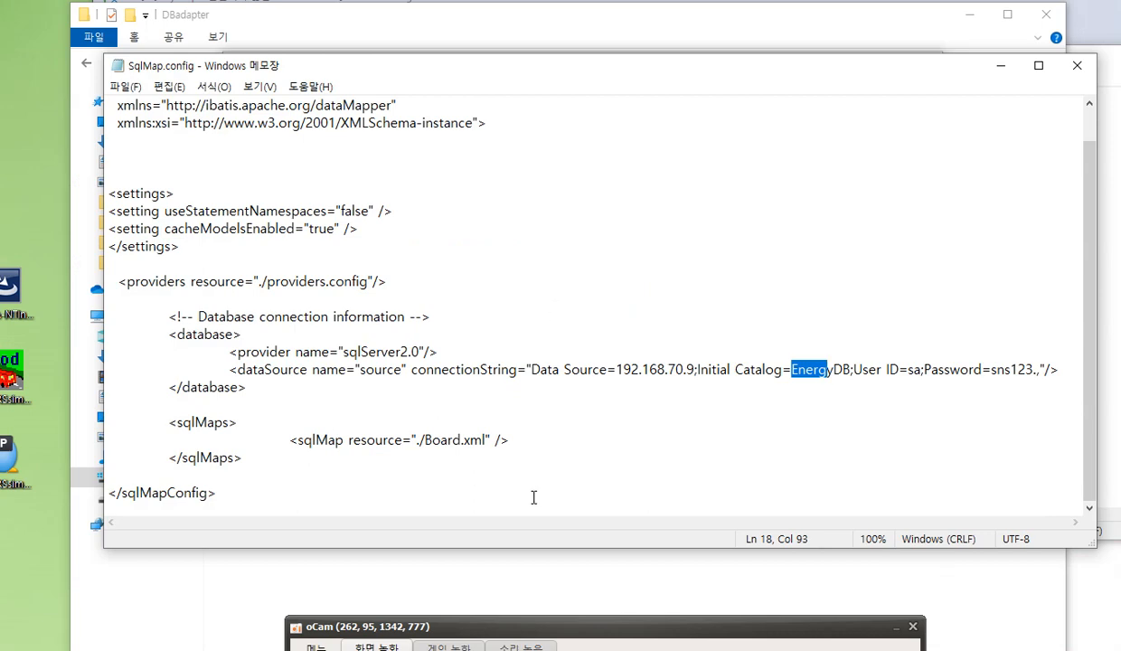
Minimize SqlMap.config, switch to providers.config, and look through its provider entries for the sqlServer2.0 name
click(1000, 66)
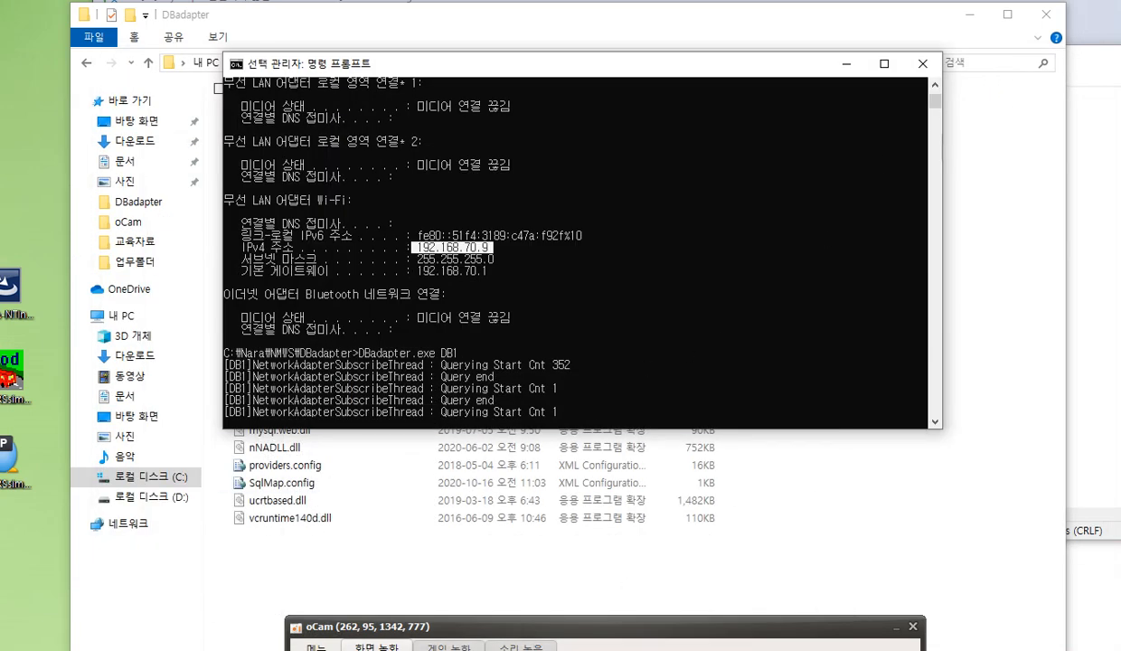
key(alt+Tab)
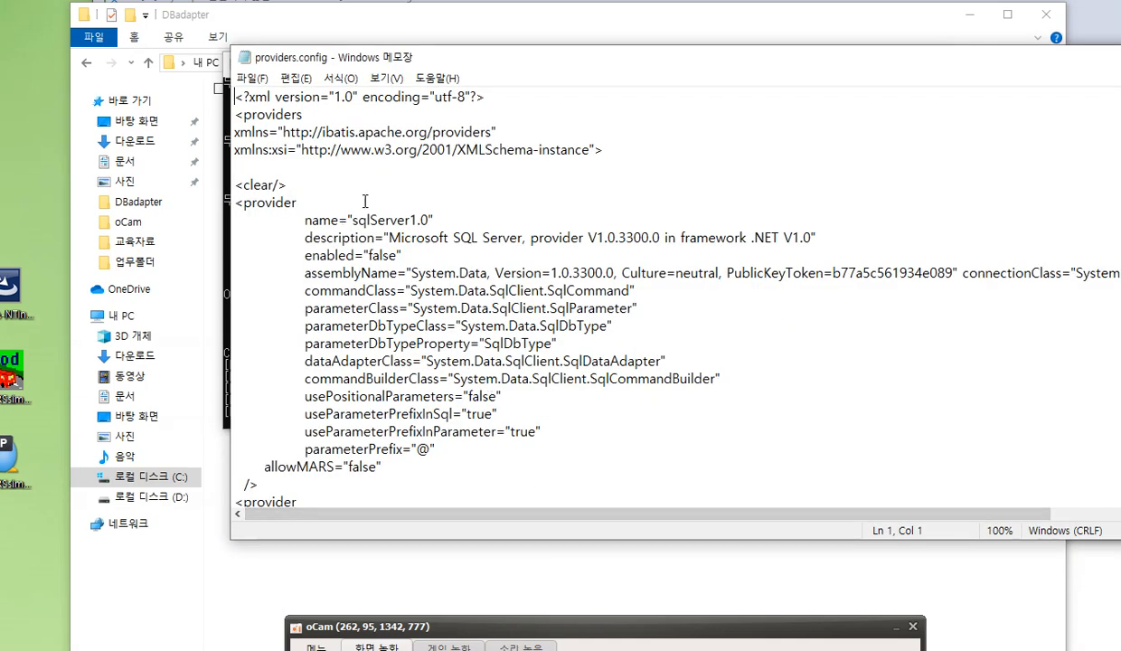
scroll(375, 197, down, 3)
scroll(381, 204, down, 9)
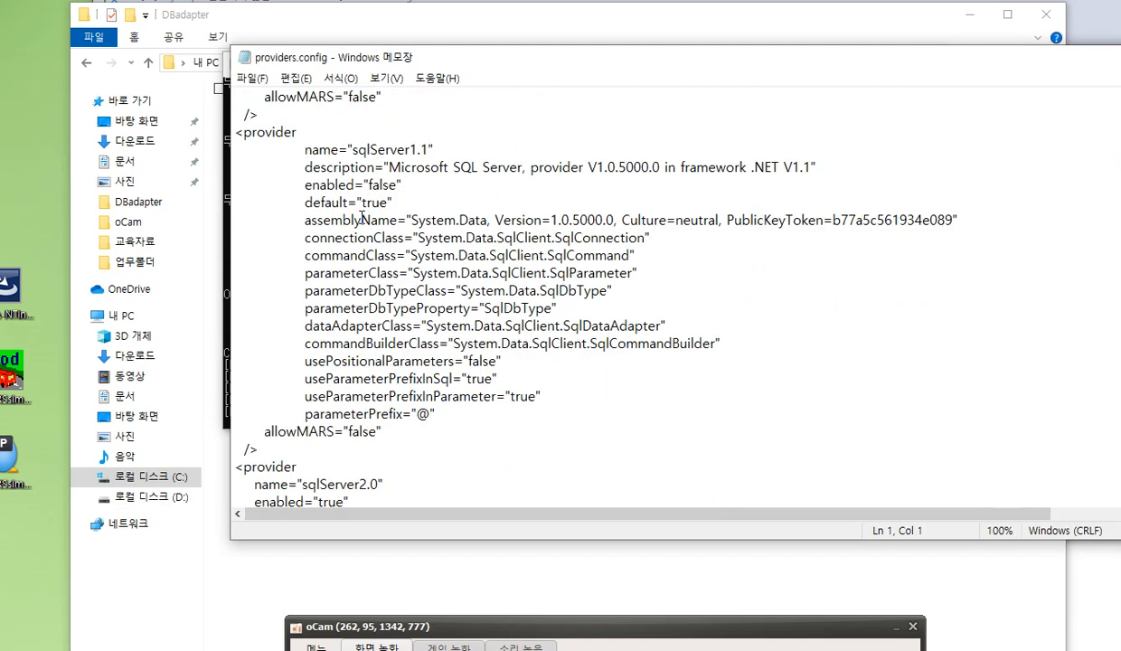
scroll(357, 215, down, 5)
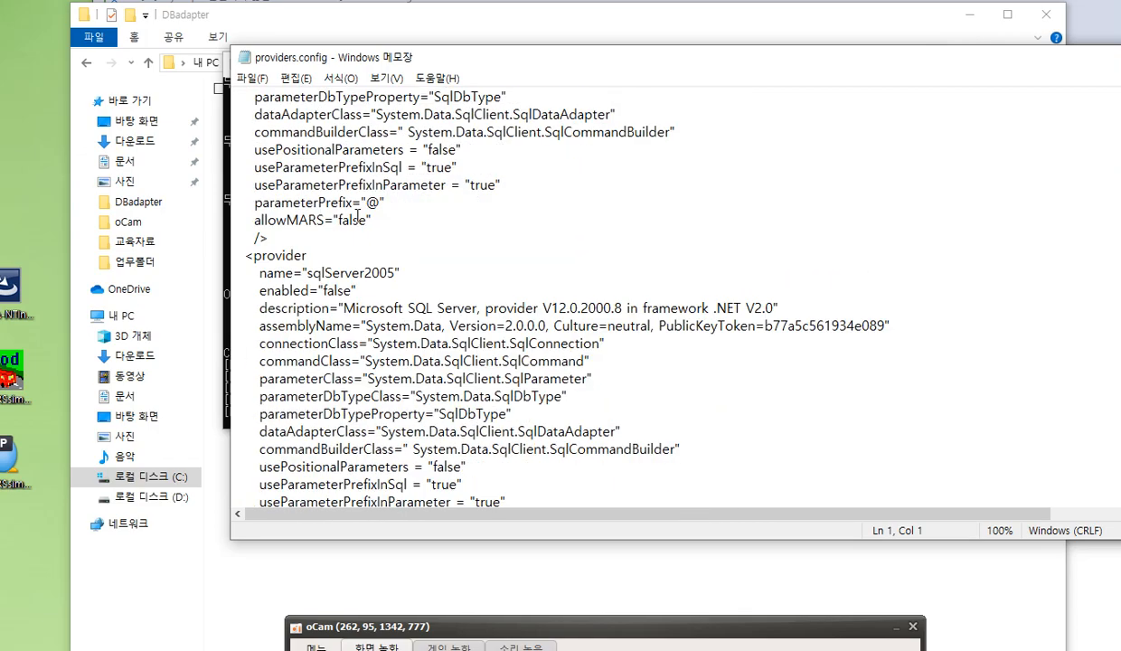
scroll(358, 216, down, 14)
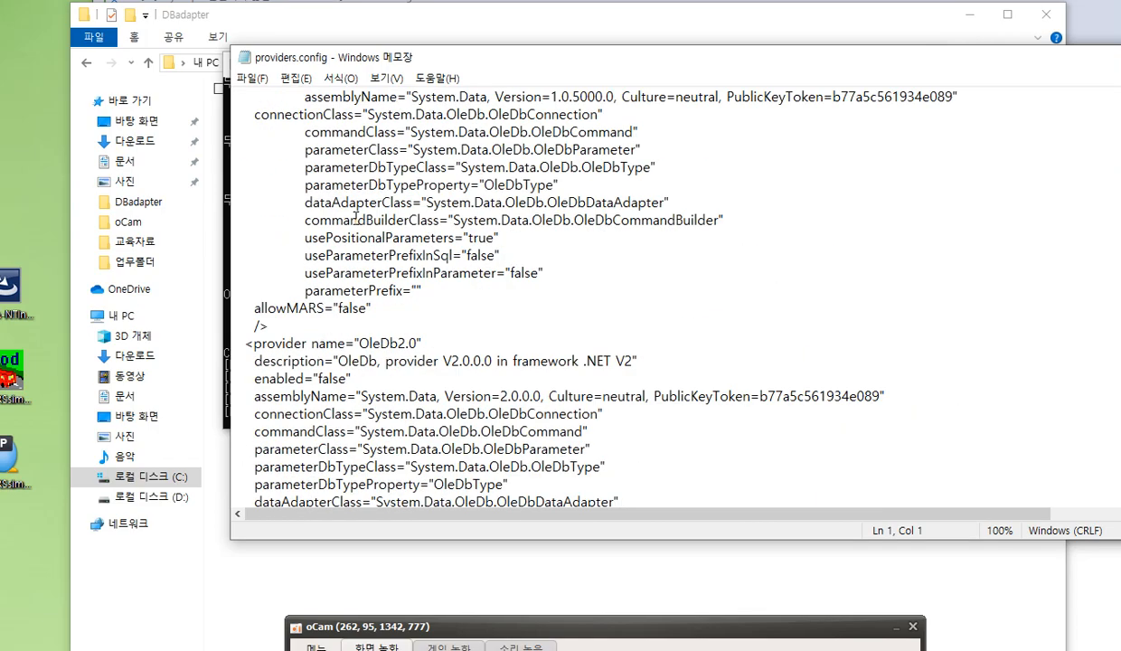
scroll(355, 219, down, 13)
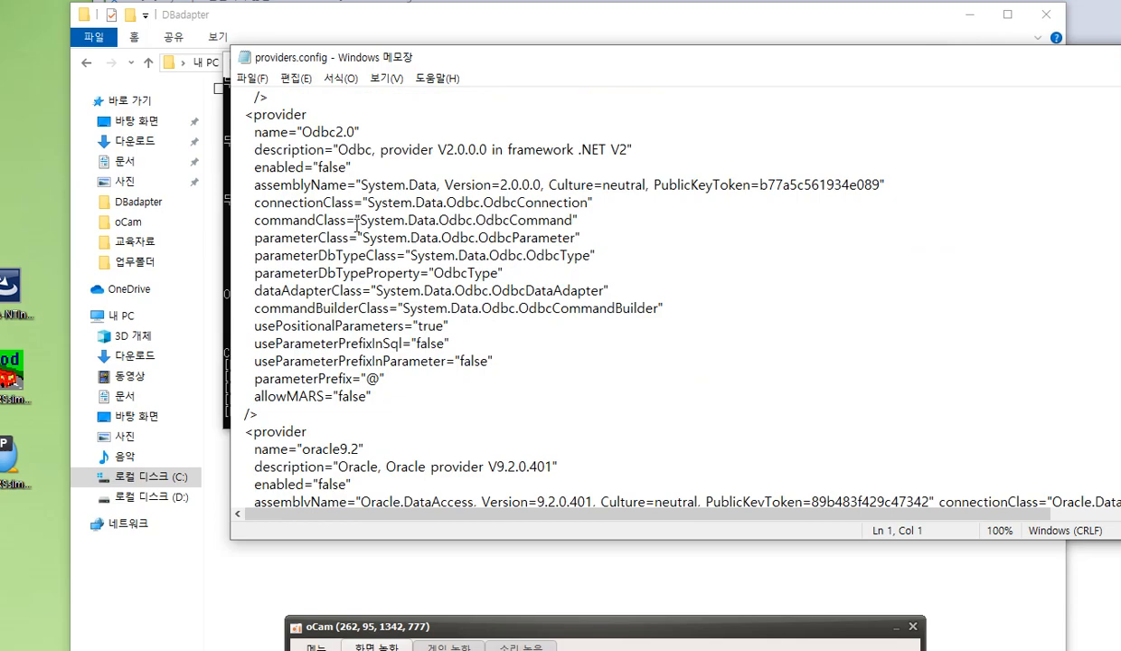
scroll(359, 225, up, 13)
scroll(359, 222, up, 20)
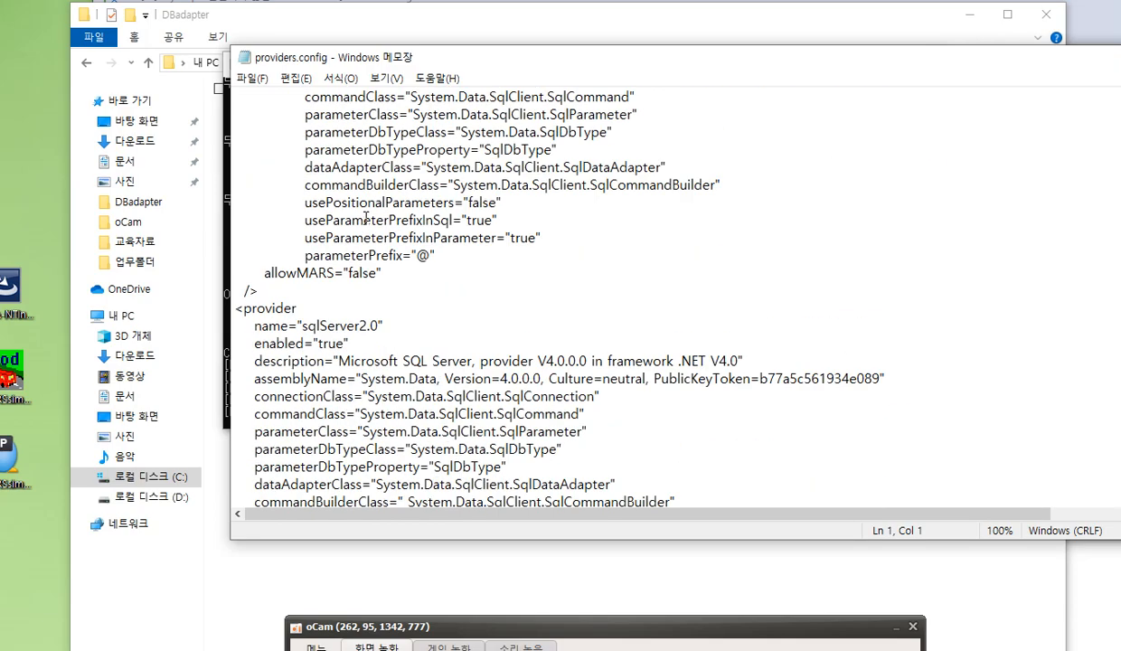
scroll(366, 217, up, 5)
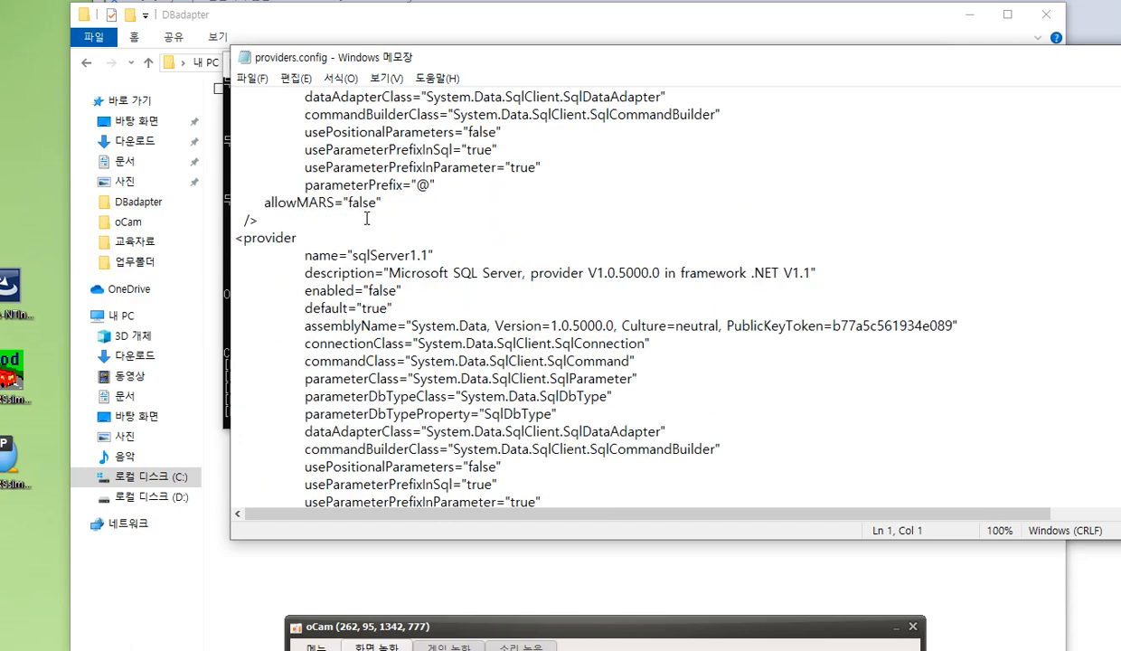
scroll(366, 219, up, 6)
scroll(379, 223, down, 9)
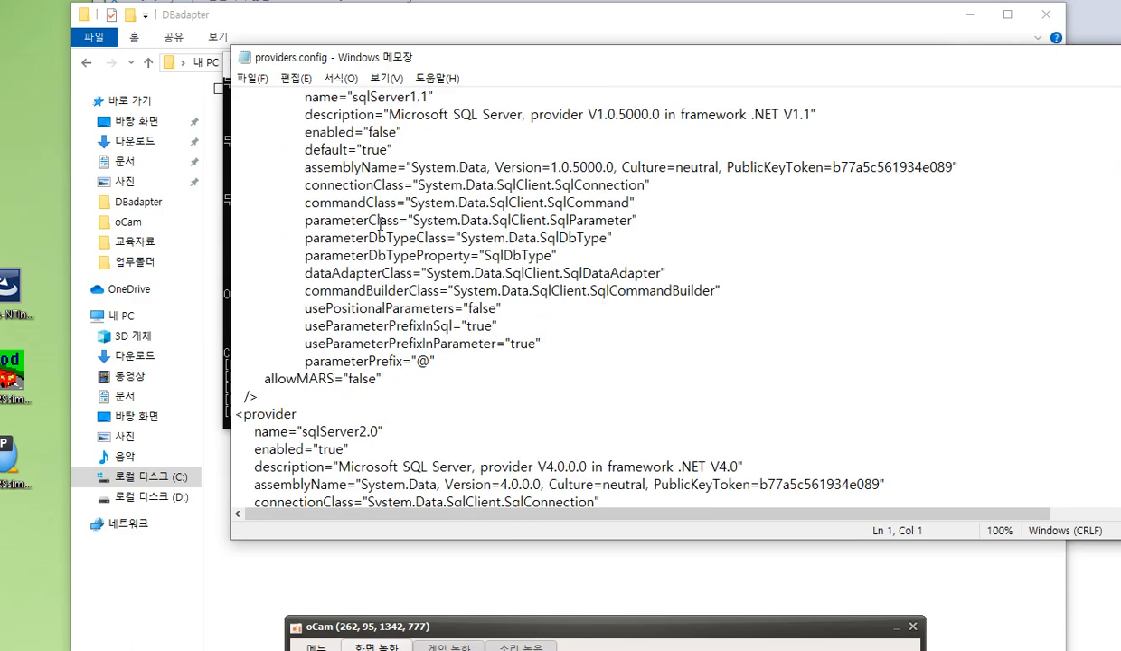
scroll(380, 223, down, 3)
click(302, 272)
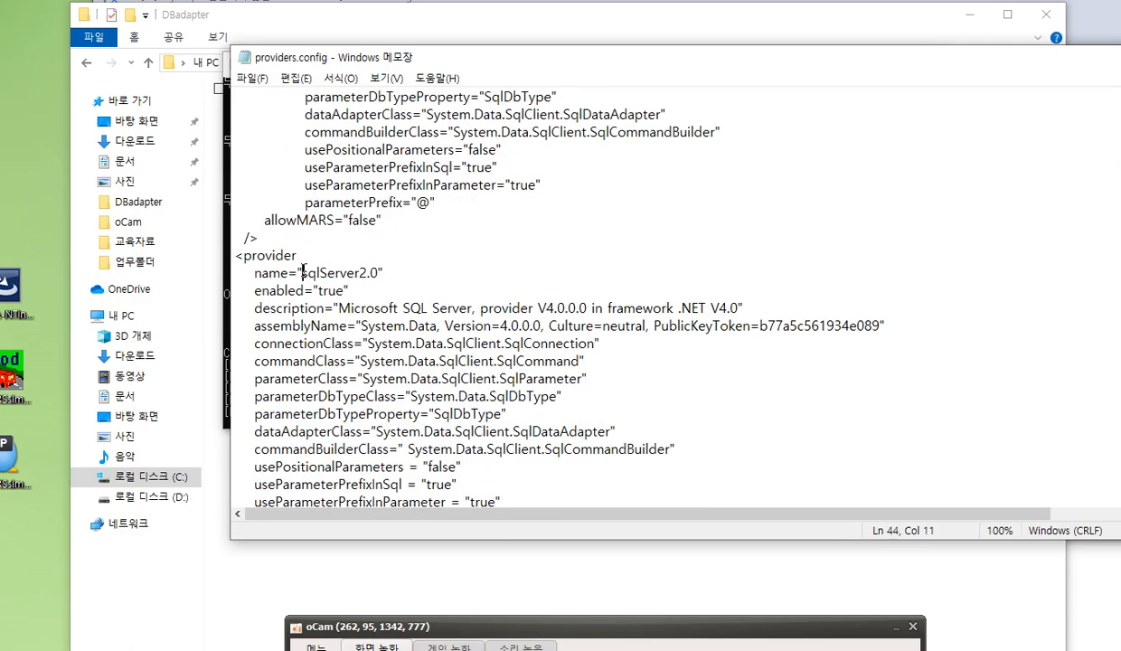
Examine the sqlServer2.0 provider's name and enabled setting, and compare them with the enabled setting of the sqlServer1.1 provider
drag(302, 273, 379, 272)
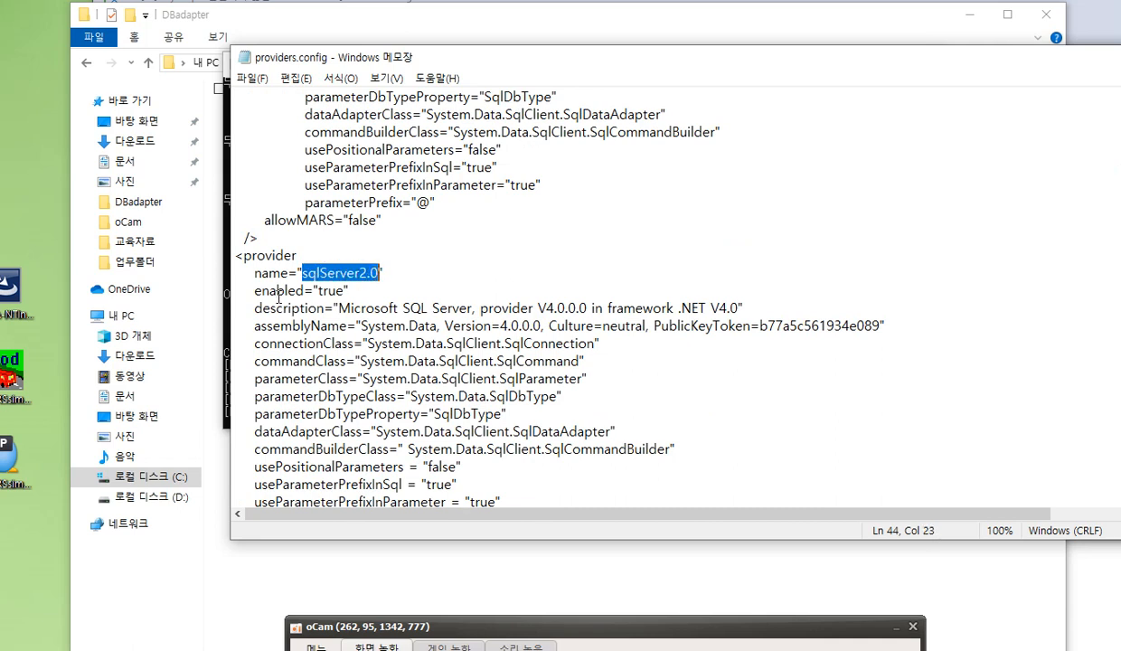
drag(322, 290, 342, 291)
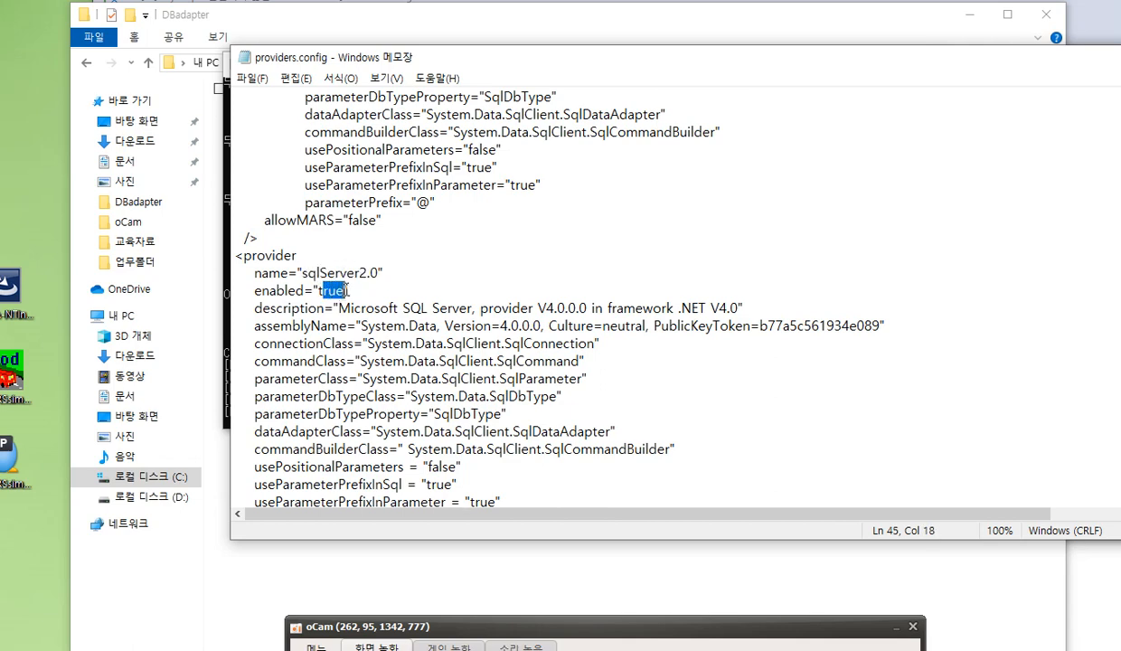
scroll(342, 290, up, 7)
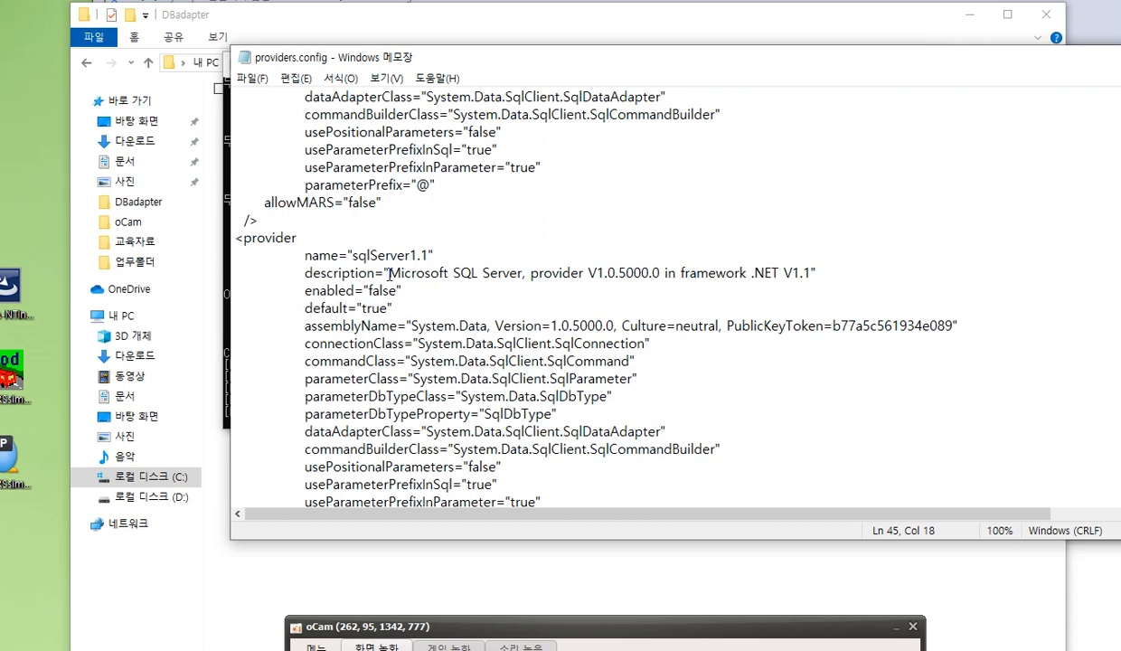
drag(326, 291, 402, 291)
scroll(416, 278, down, 2)
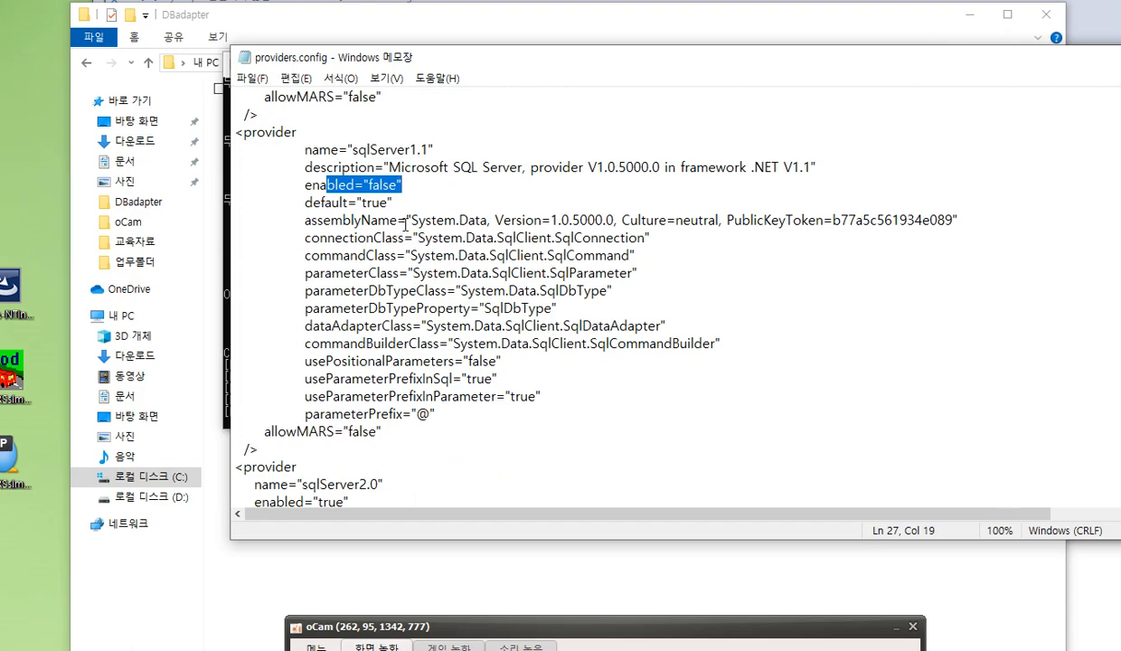
scroll(398, 217, down, 3)
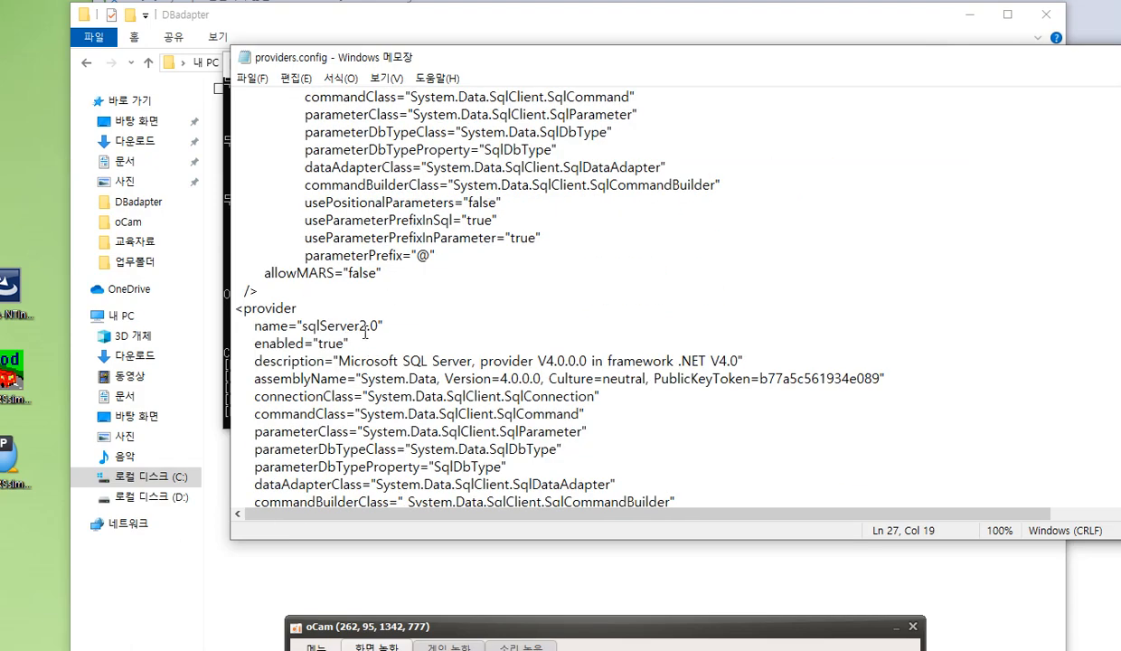
Look through the OleDb, Odbc, Oracle and ByteFx provider entries and highlight the name of the MySql provider
scroll(367, 325, down, 10)
scroll(376, 318, down, 15)
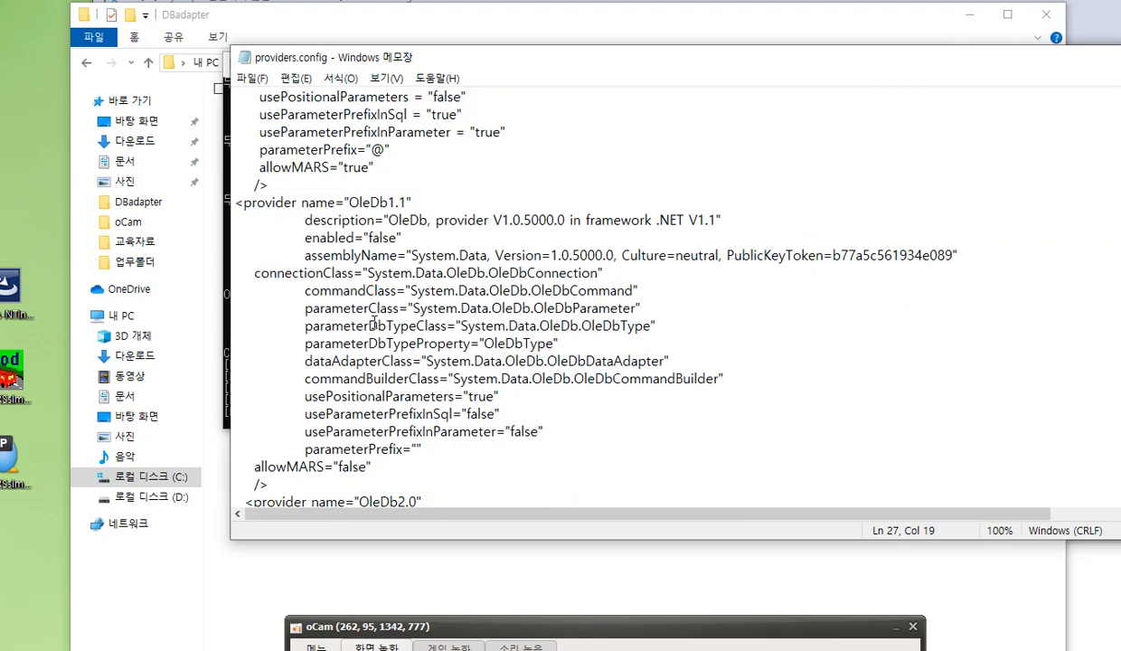
scroll(369, 326, down, 15)
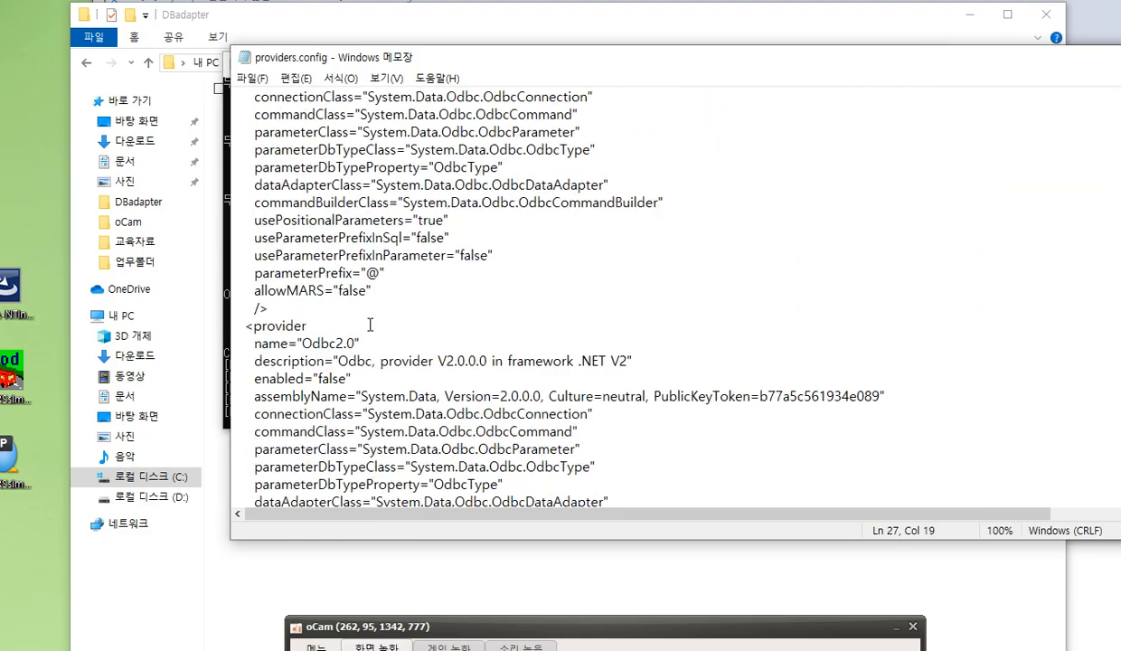
scroll(368, 327, down, 13)
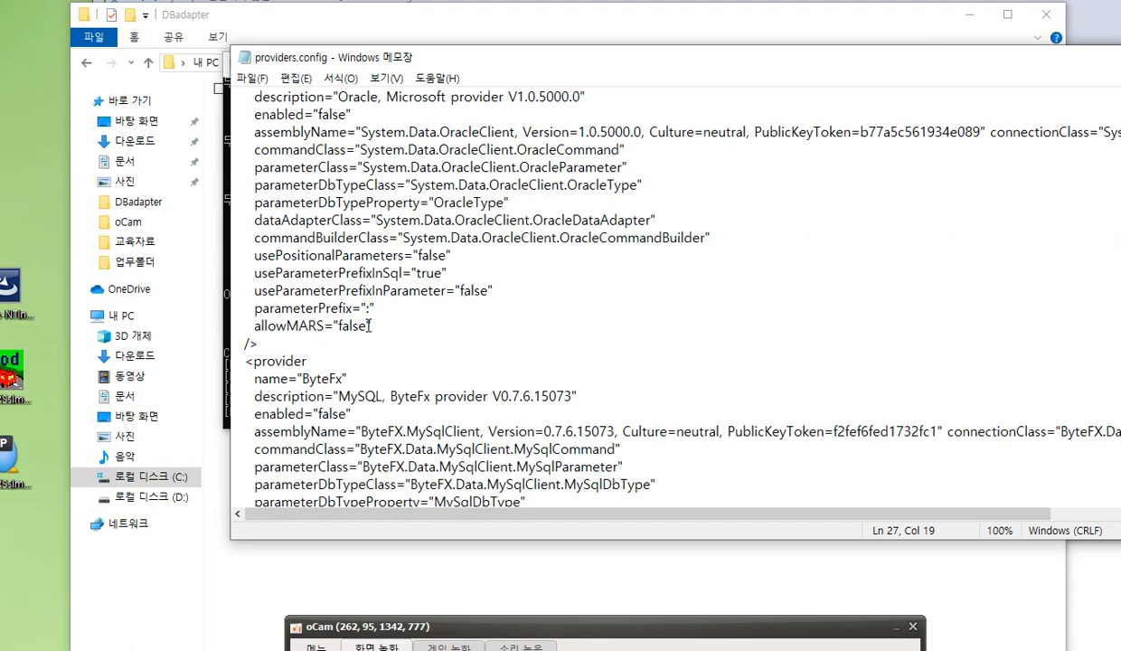
scroll(368, 326, down, 8)
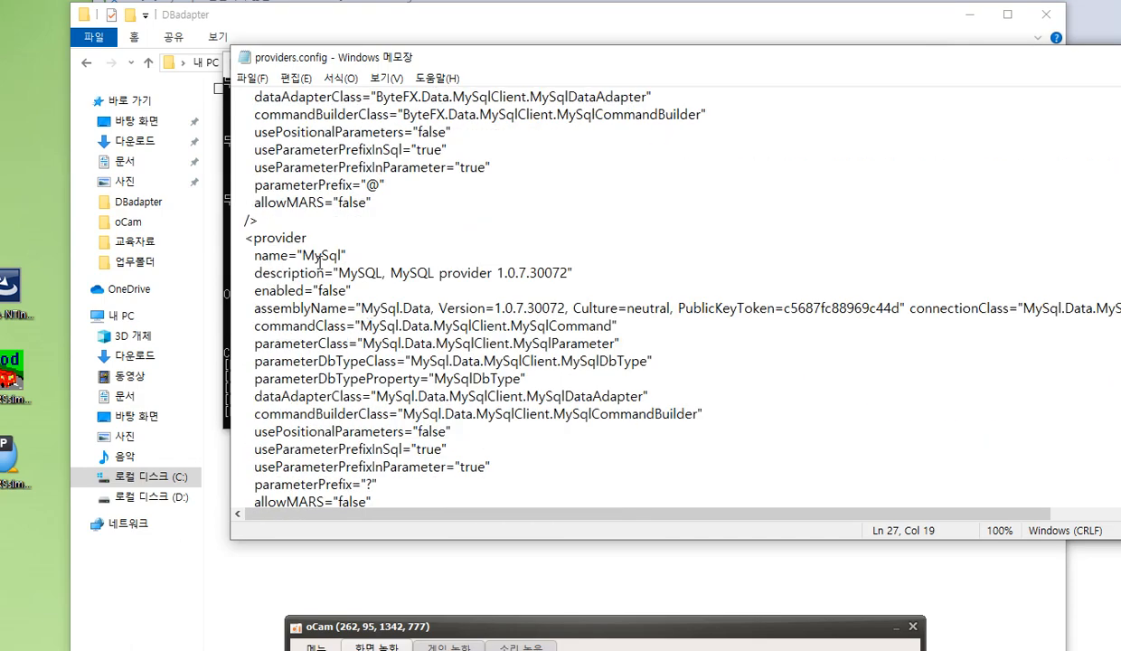
drag(301, 256, 338, 256)
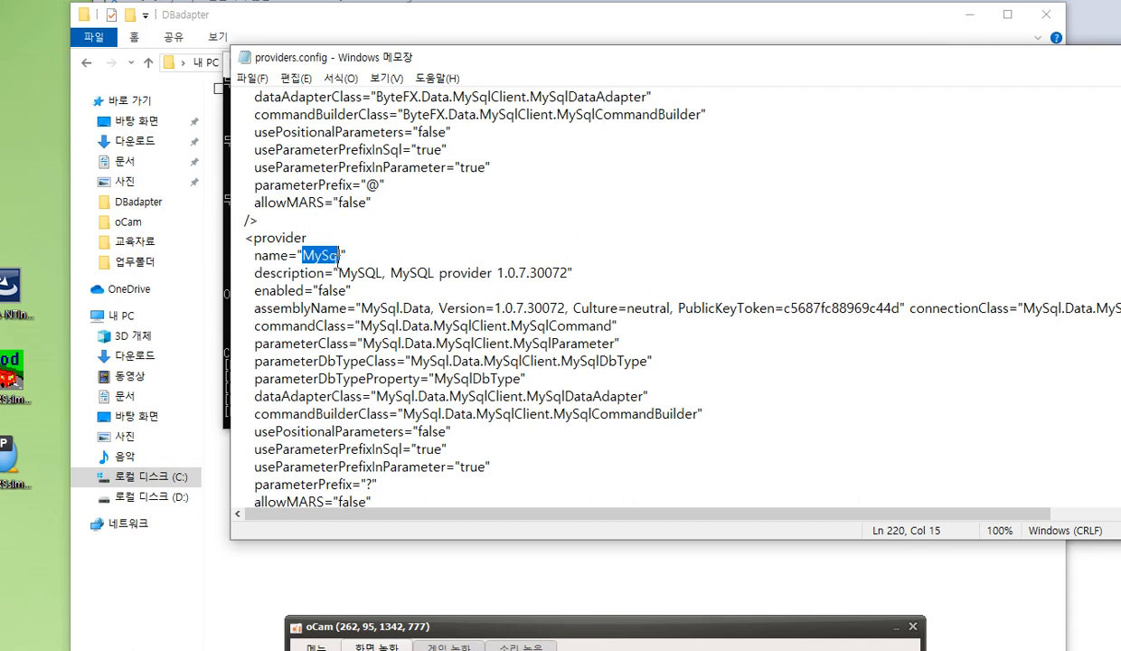
click(421, 235)
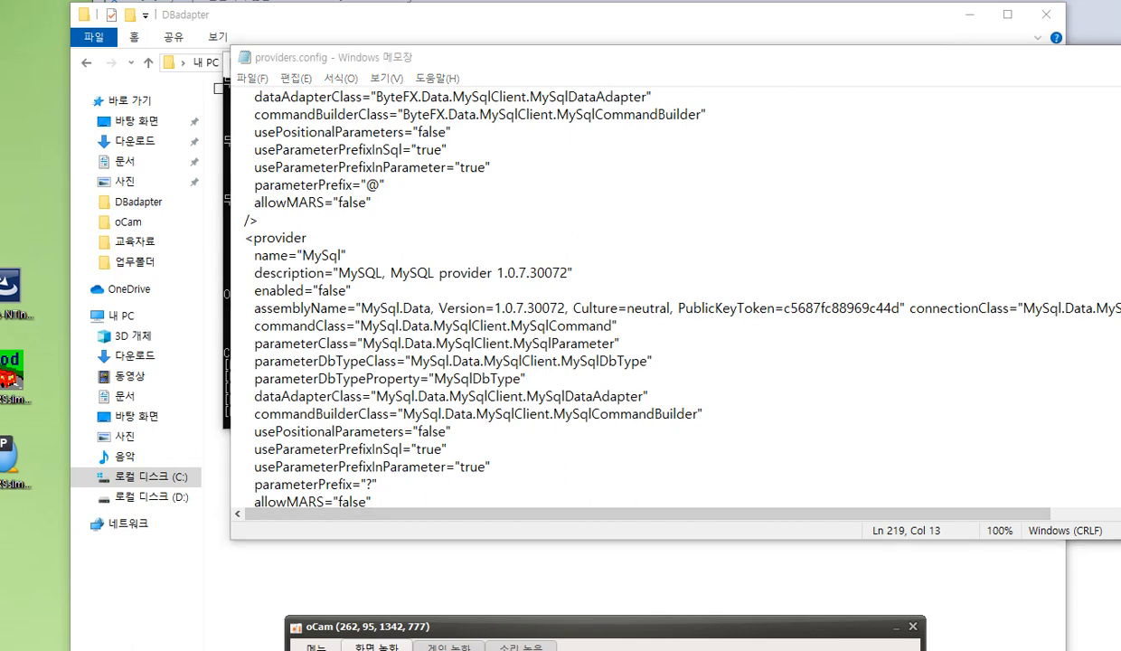
Switch to SqlMap.config, examine the provider name in its database section, and minimize the file
click(295, 649)
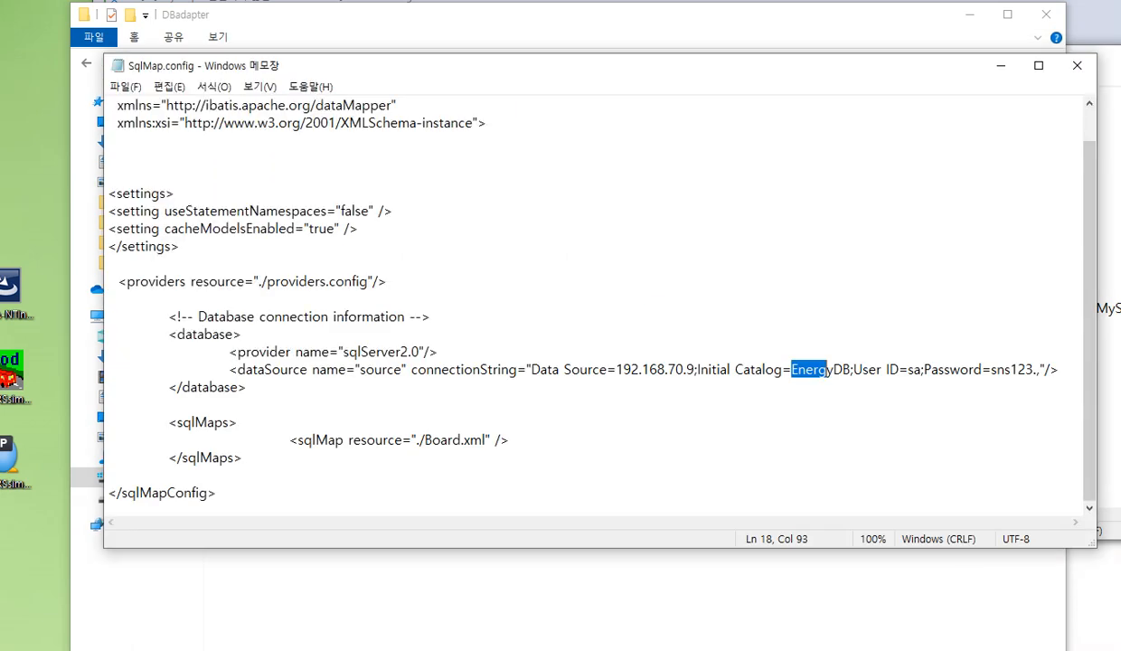
drag(342, 353, 420, 354)
click(420, 353)
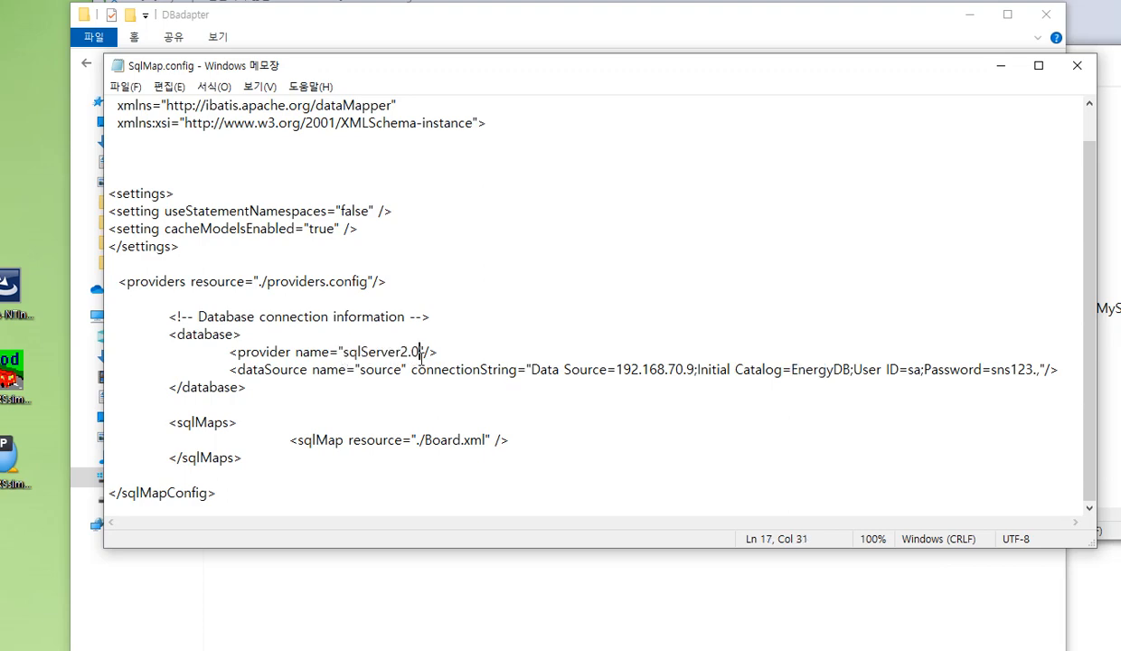
click(1000, 72)
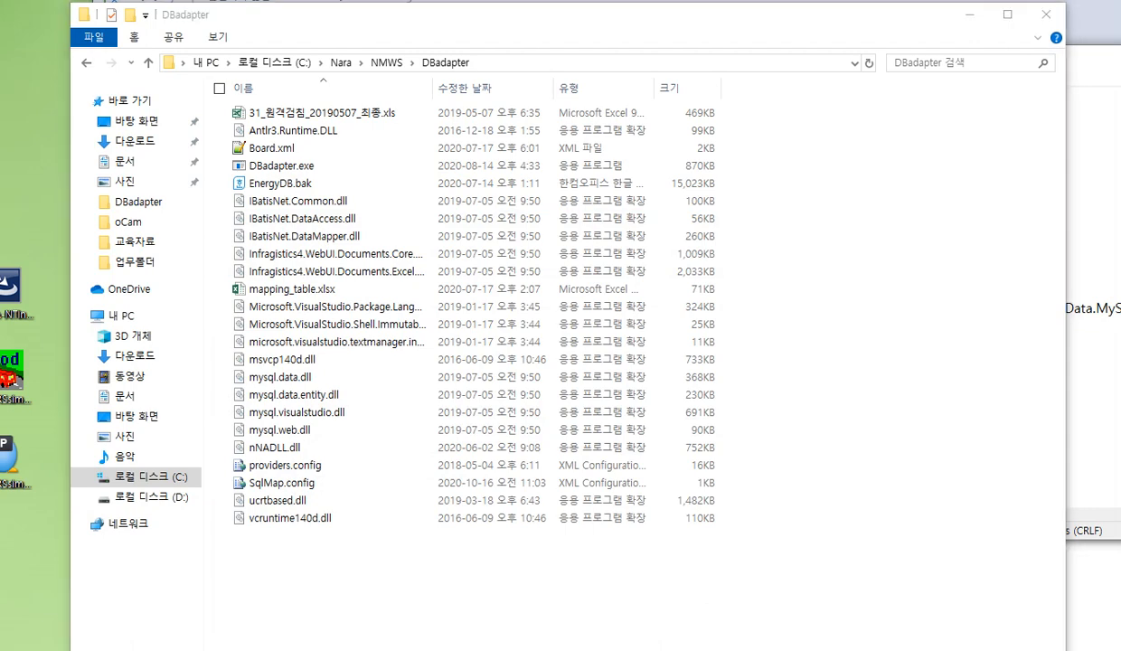
Return to providers.config and examine the enabled settings of the MySql and ByteFx providers
click(529, 647)
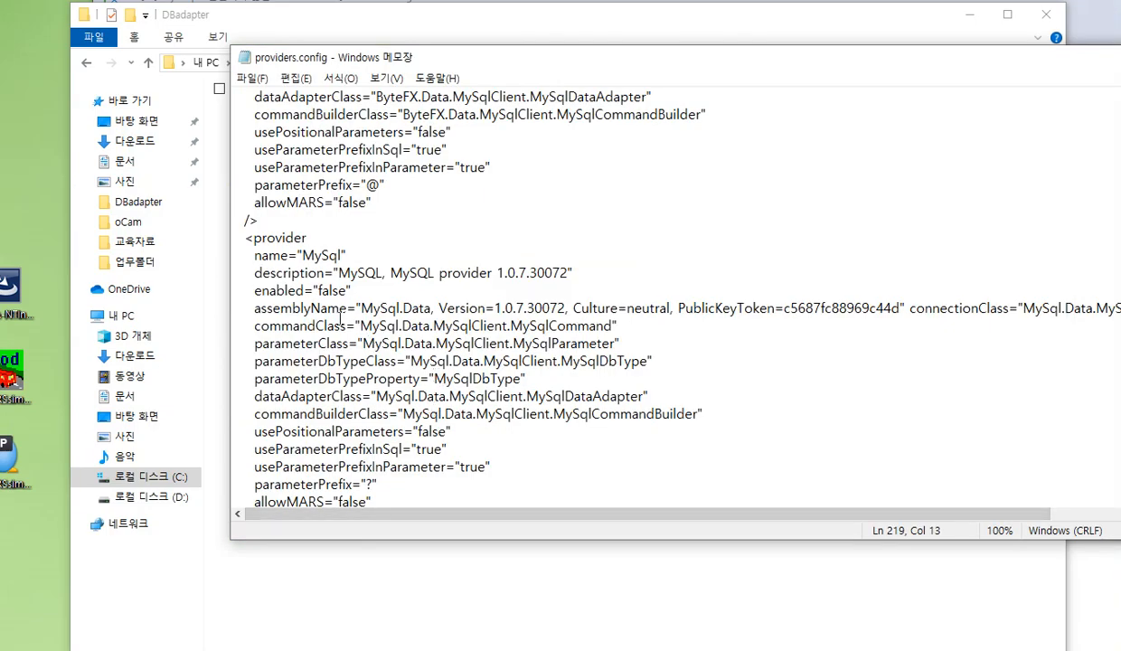
click(319, 290)
scroll(407, 298, up, 4)
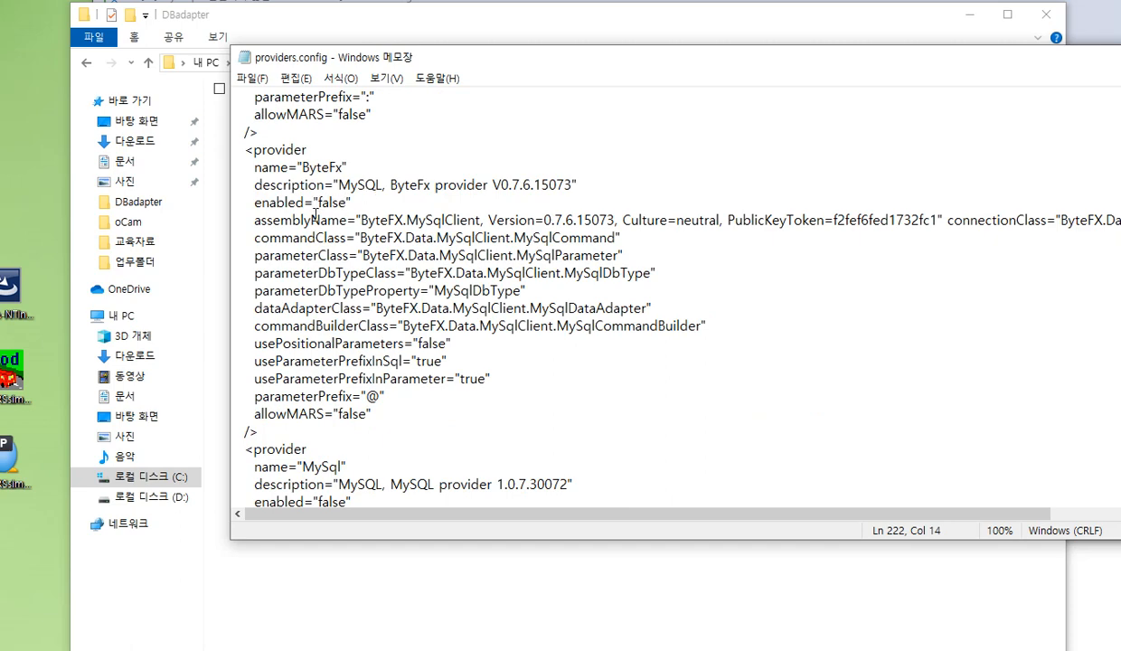
scroll(358, 383, down, 4)
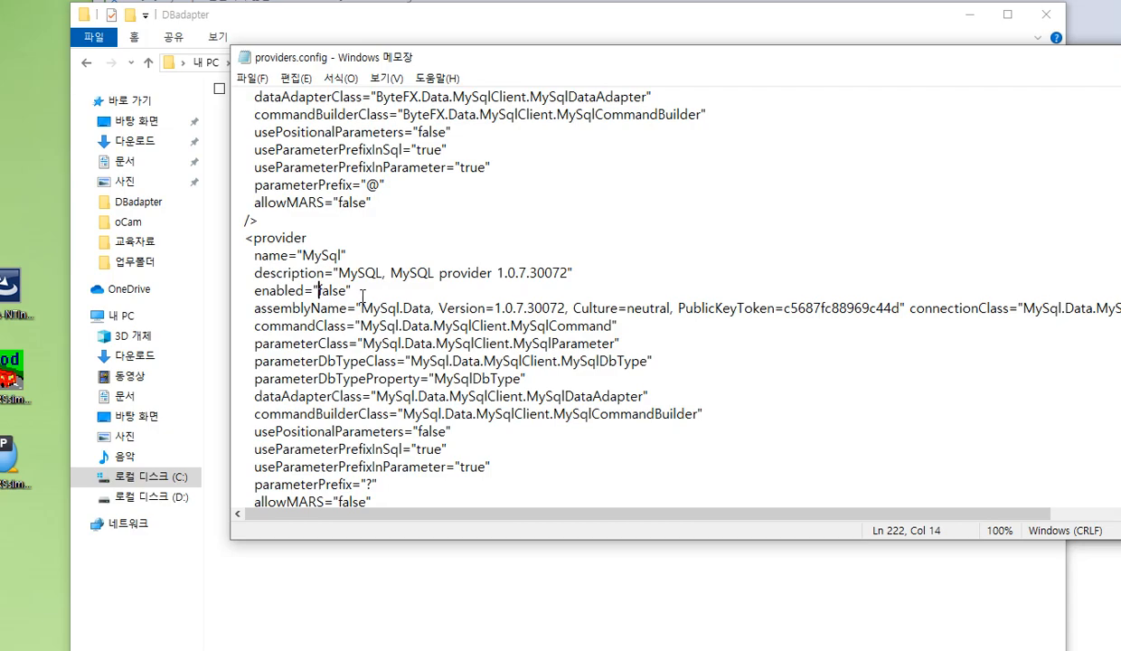
Go back through the Odbc and OleDb entries to review the sqlServer2.0 provider definition
scroll(362, 297, up, 20)
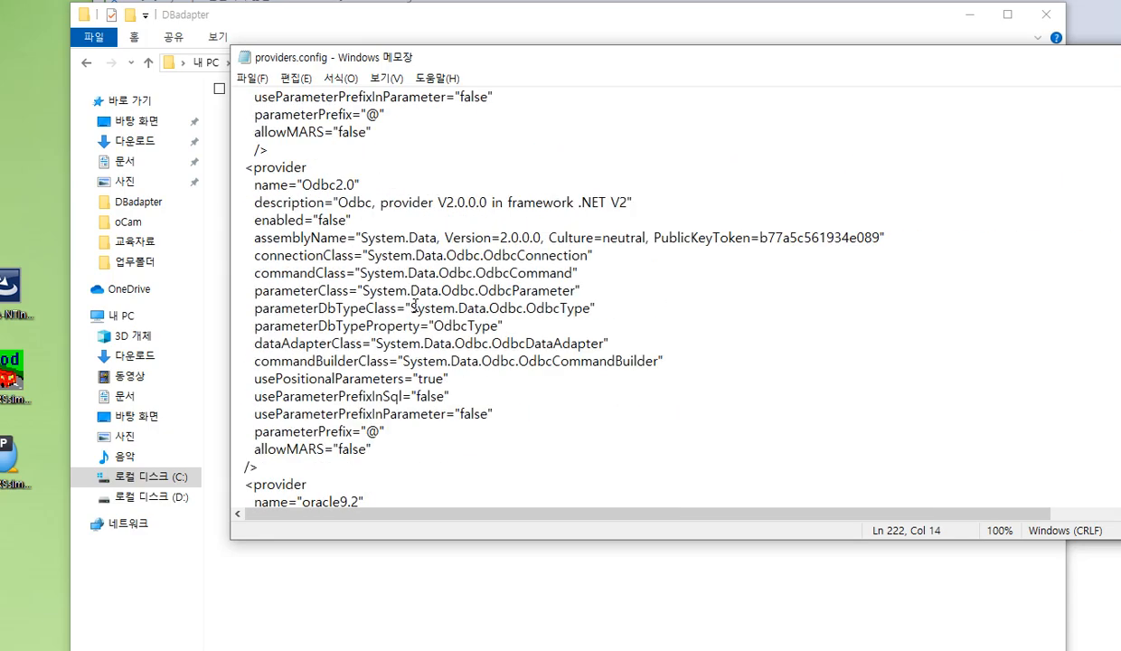
scroll(415, 305, up, 1)
scroll(416, 305, up, 20)
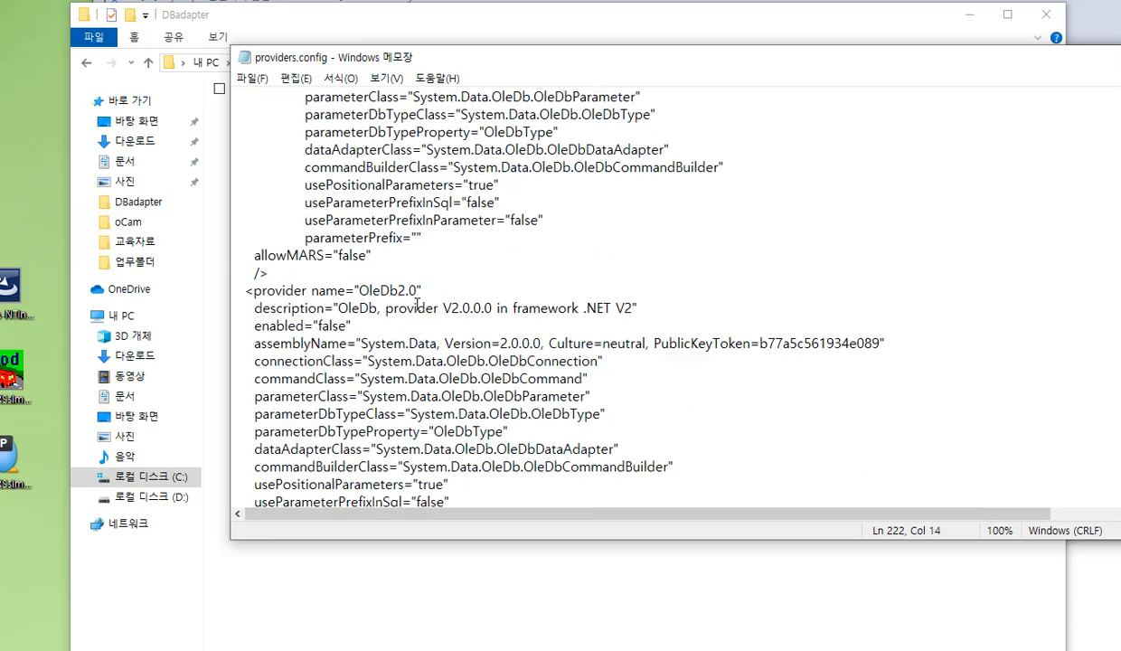
scroll(417, 305, down, 1)
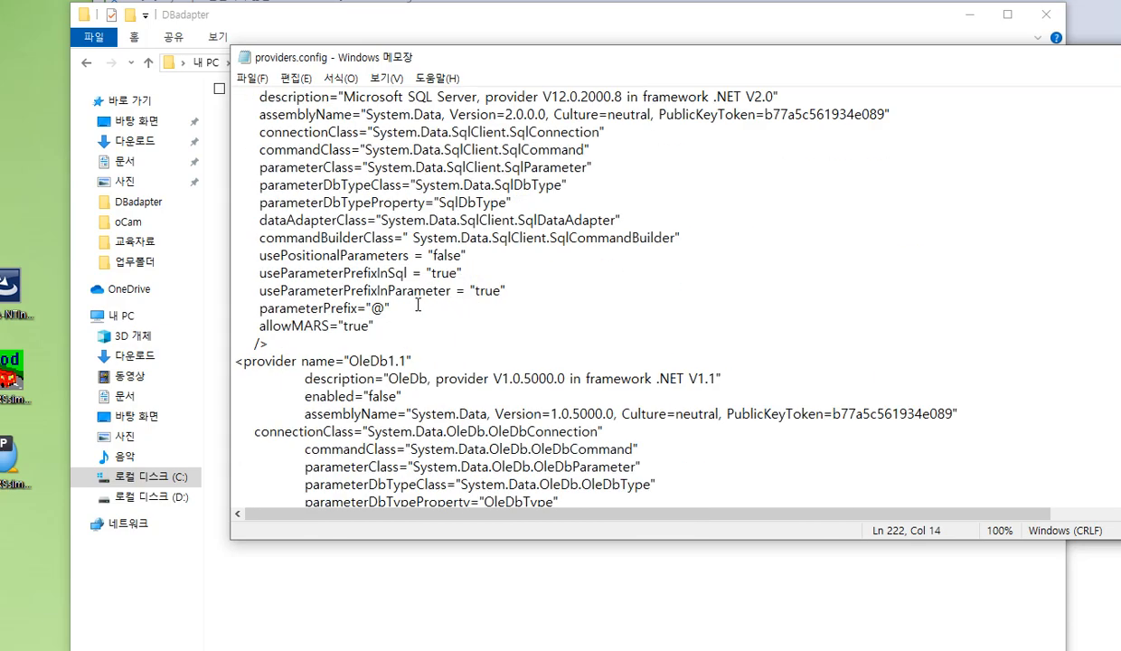
scroll(419, 304, up, 9)
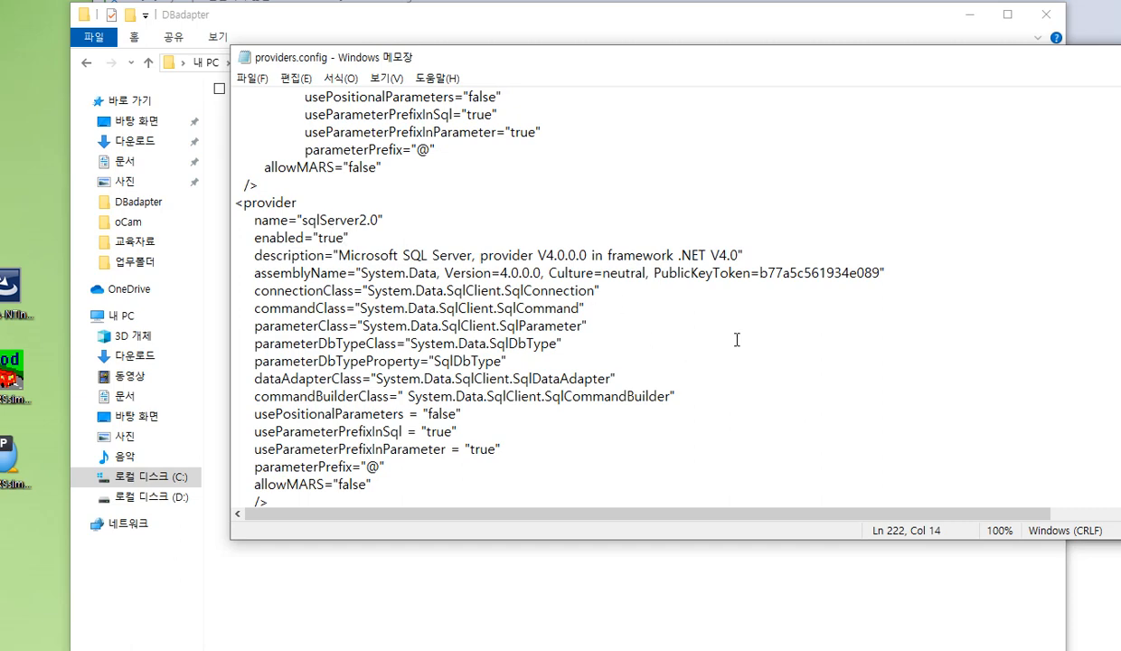
Switch from providers.config to Board.xml and look over its result map and the getBoardTableaddr_value select statement
click(1078, 54)
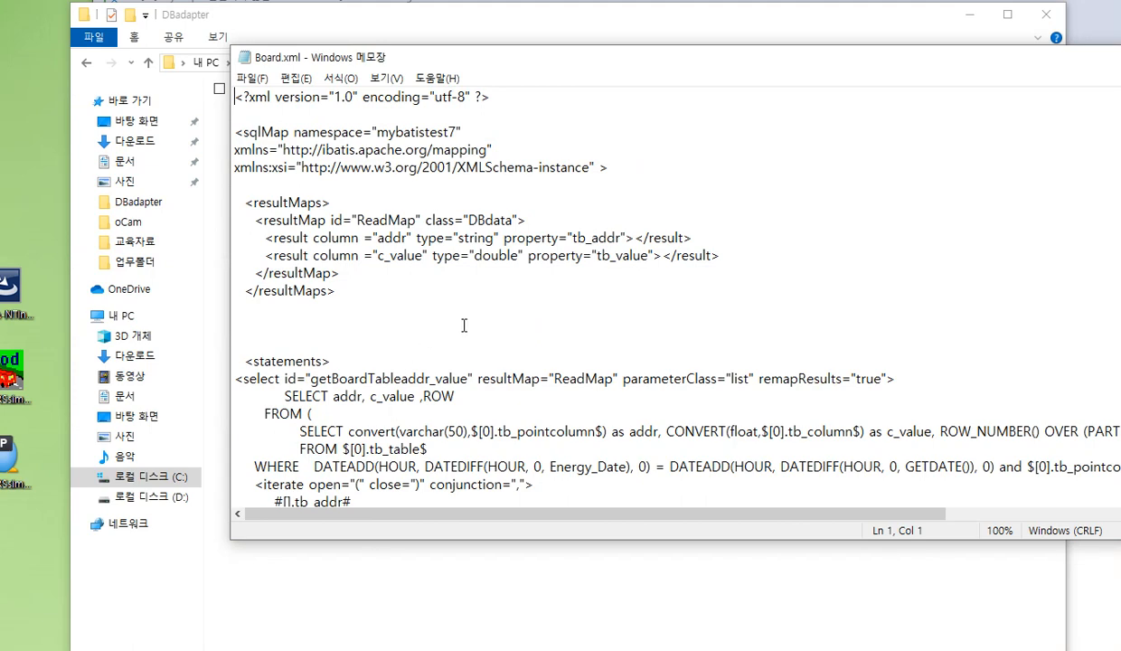
scroll(534, 242, down, 2)
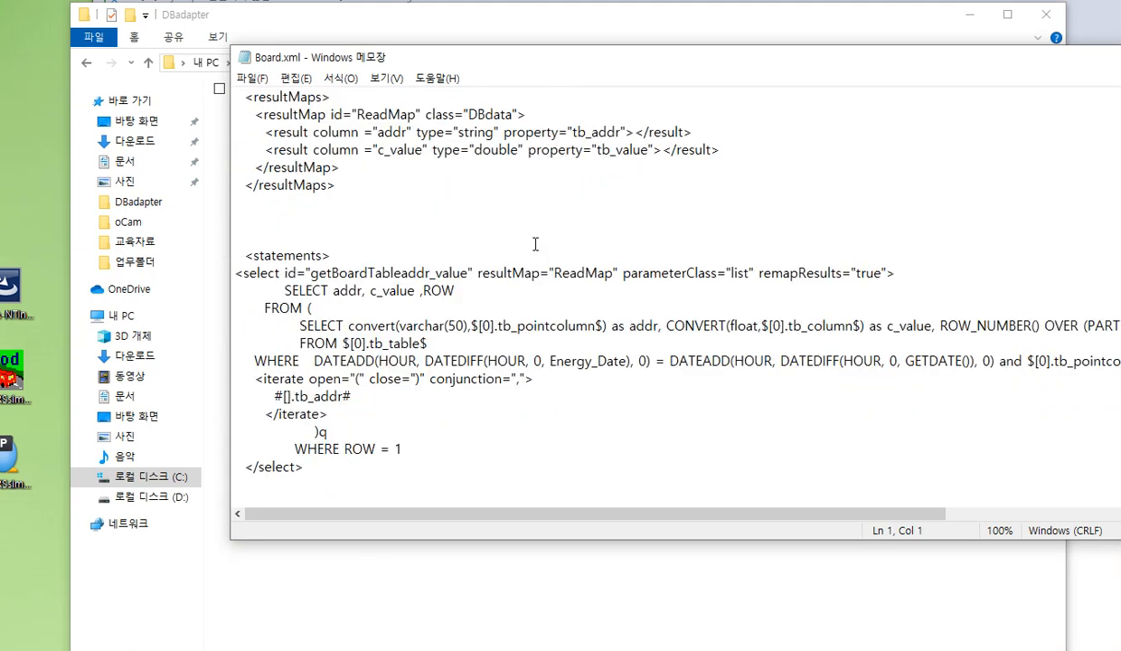
scroll(535, 244, up, 1)
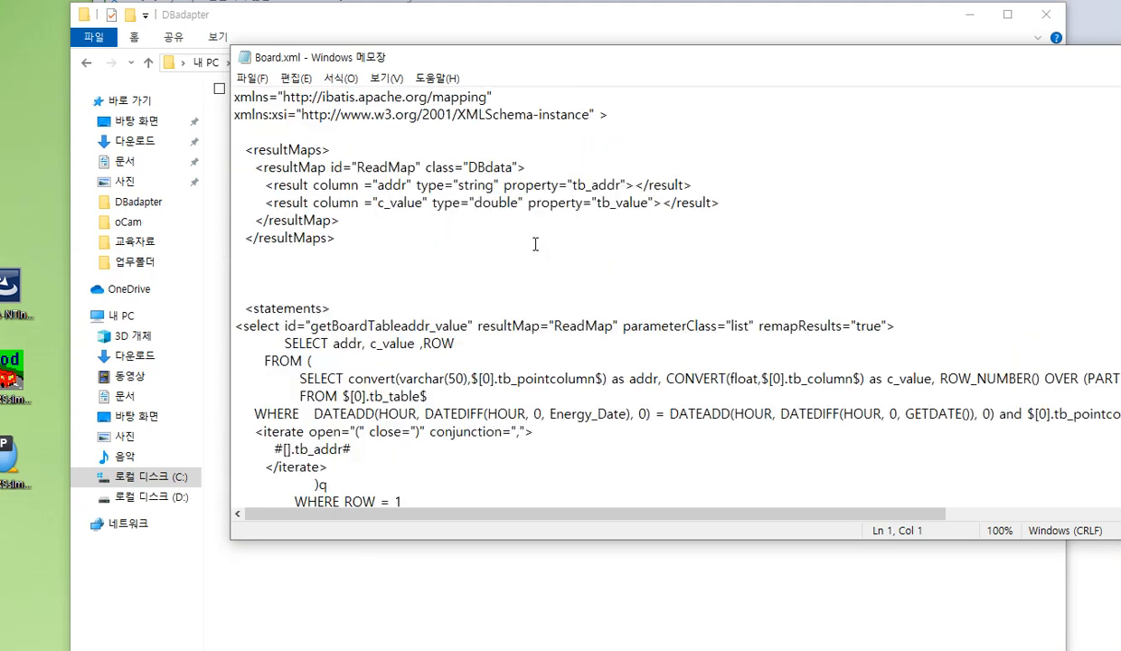
scroll(536, 244, down, 1)
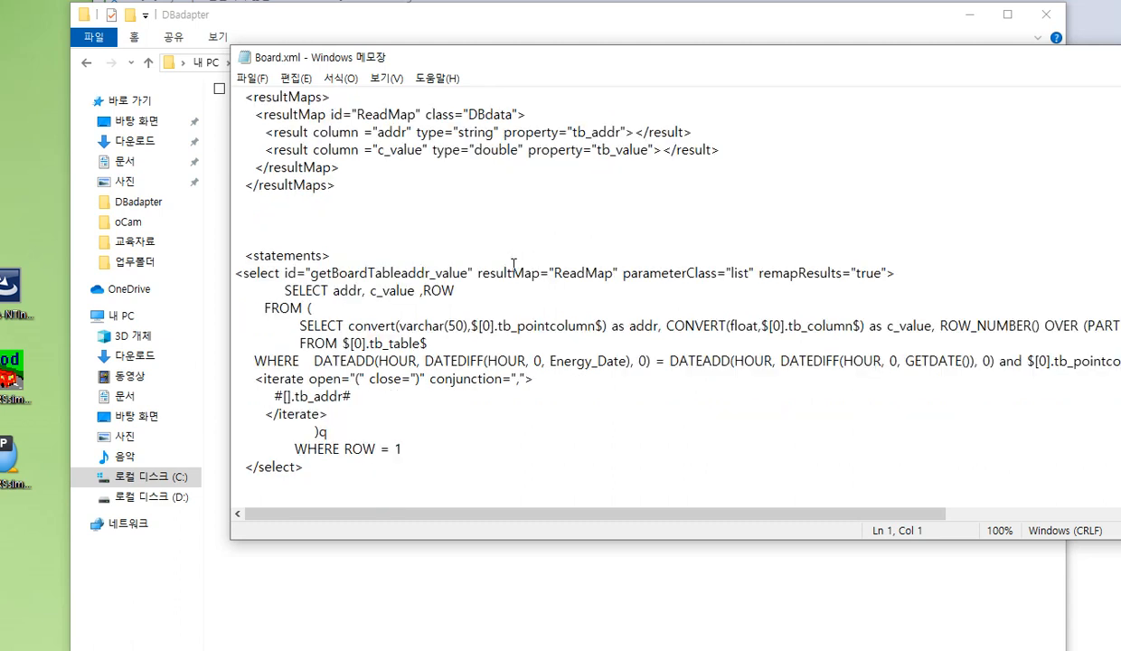
Examine the Energy_Date condition, the $[0].tb_pointcolumn$ parameter and the addr alias in the getBoardTableaddr_value query
drag(284, 291, 435, 352)
drag(500, 358, 551, 378)
double_click(543, 389)
double_click(581, 359)
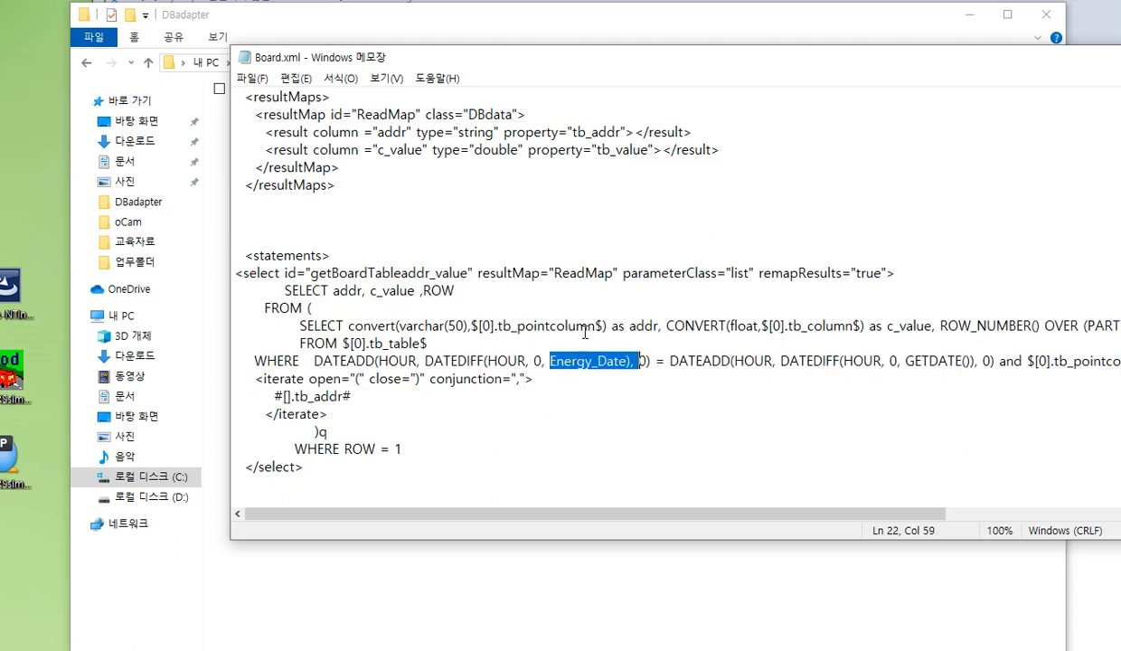
double_click(570, 324)
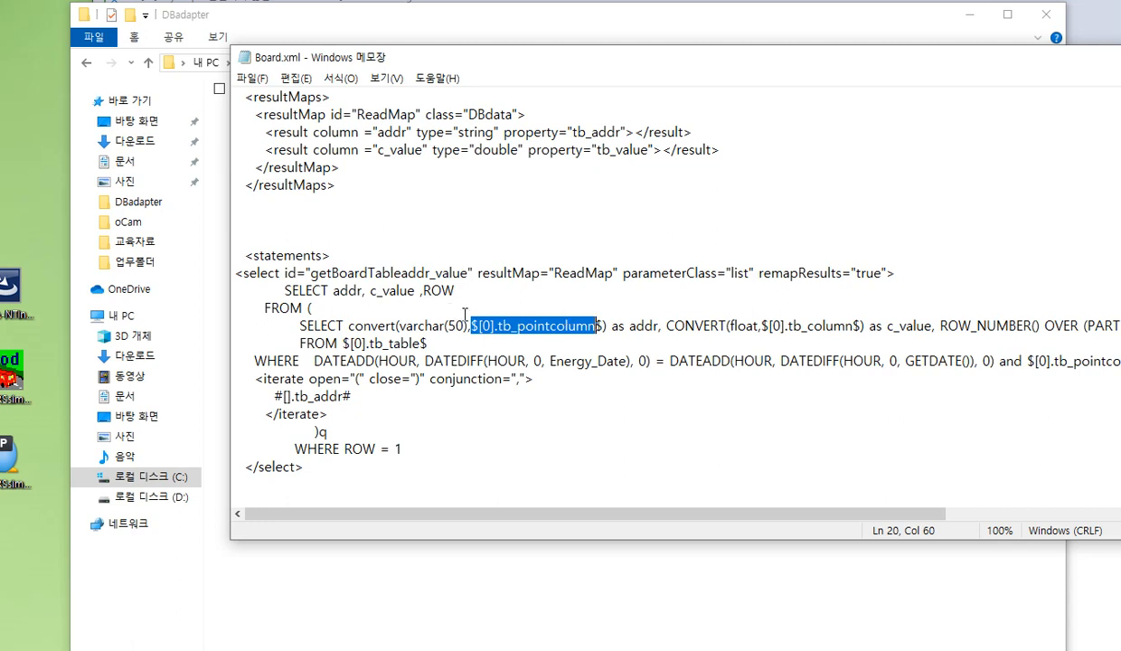
drag(630, 326, 661, 329)
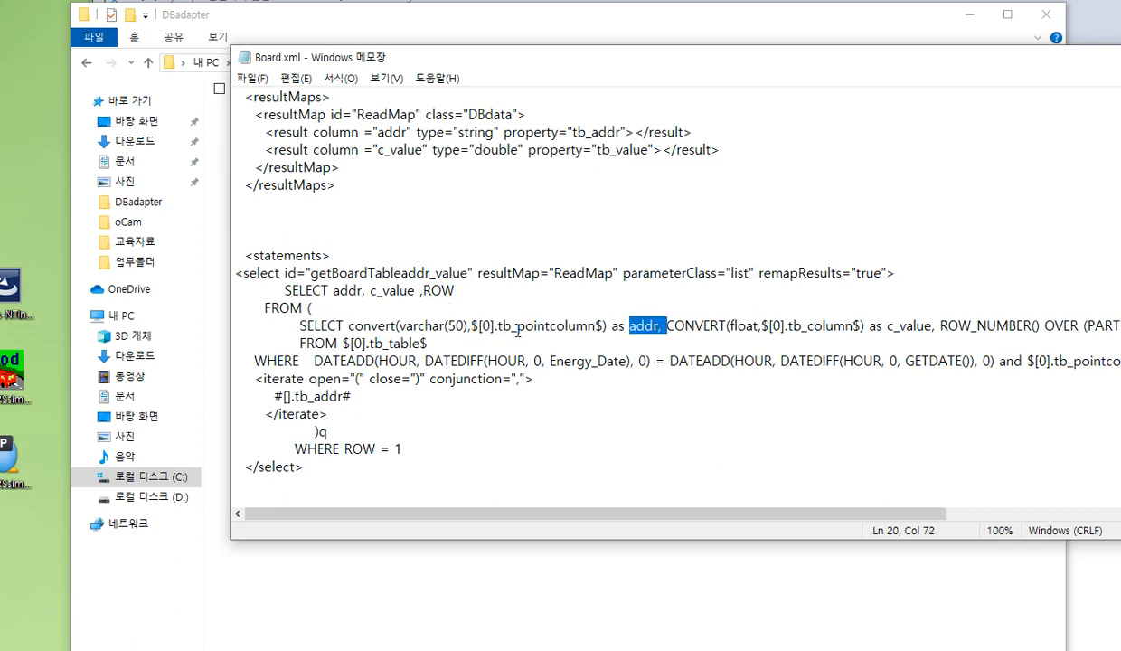
click(554, 360)
drag(556, 360, 627, 363)
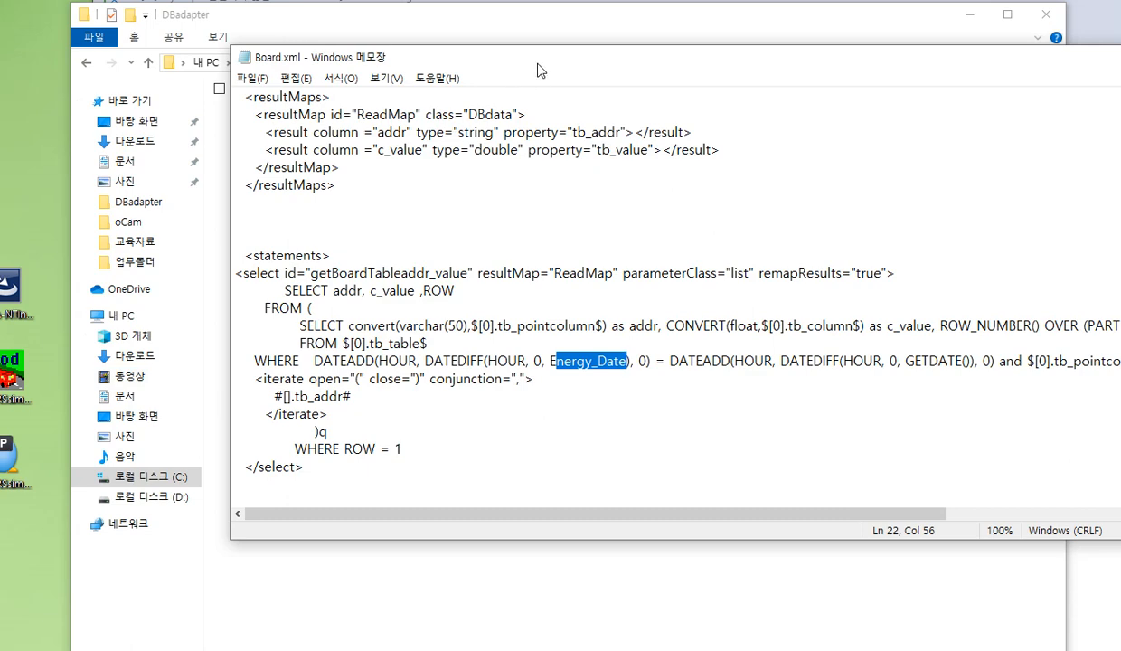
Move the Board.xml window so more of the query fits on screen, and highlight the inner SELECT block through the iterate line
drag(536, 60, 396, 63)
double_click(463, 407)
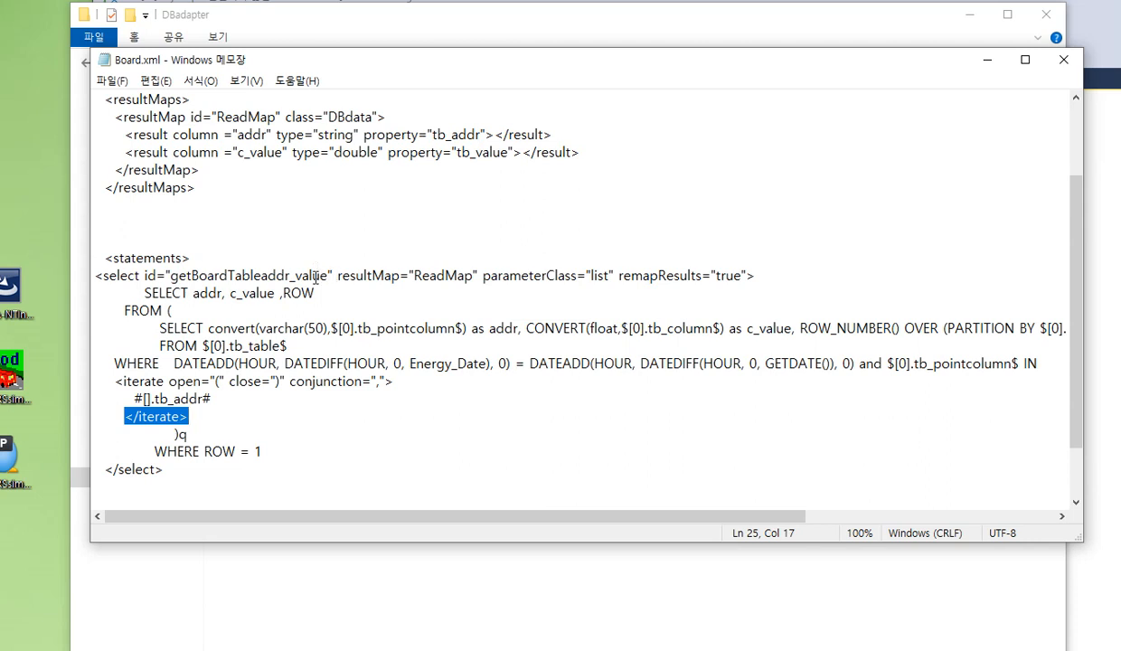
drag(386, 364, 218, 316)
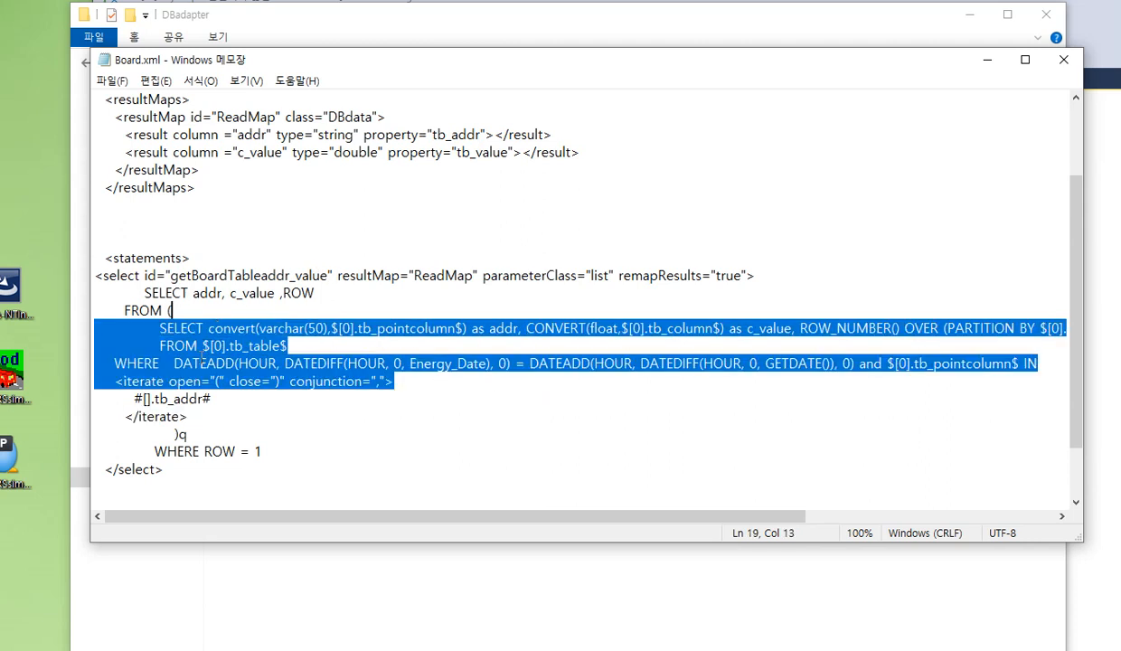
double_click(455, 197)
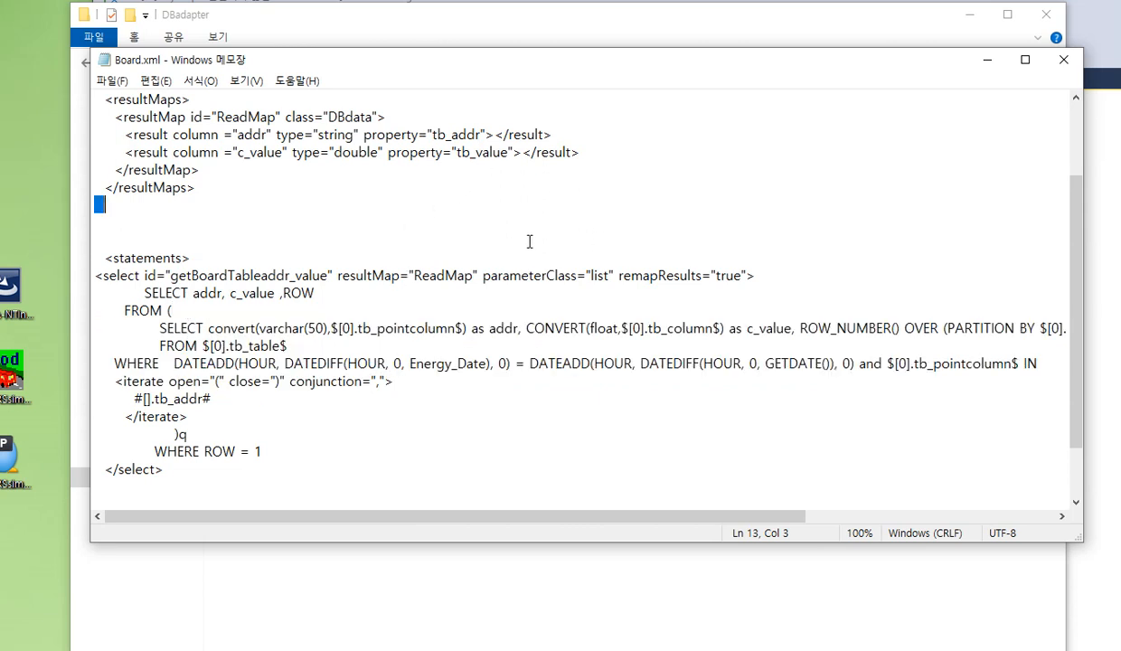
Highlight the inner SELECT block again, and examine its GETDATE() condition and CONVERT(float) expression
drag(436, 387, 159, 333)
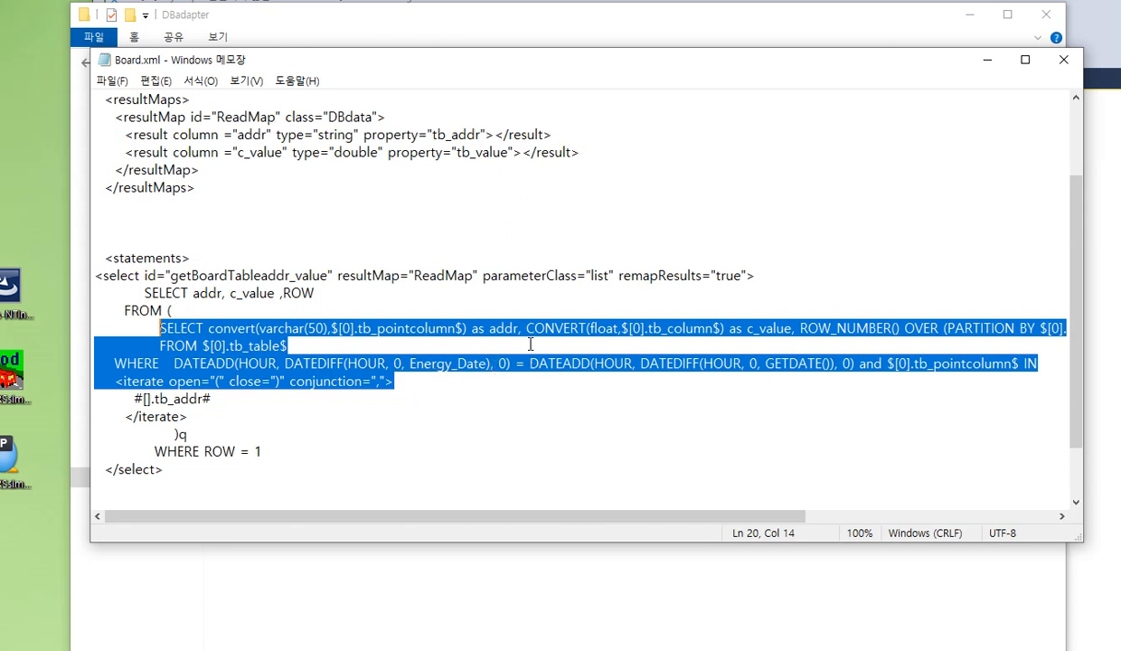
double_click(835, 359)
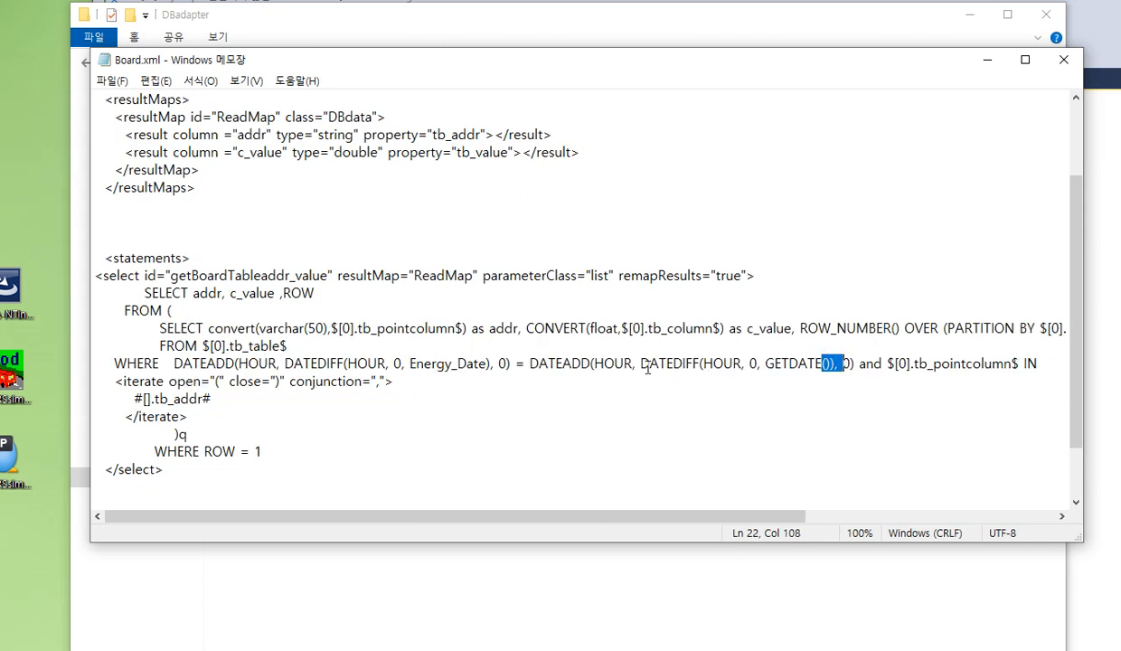
drag(546, 328, 619, 328)
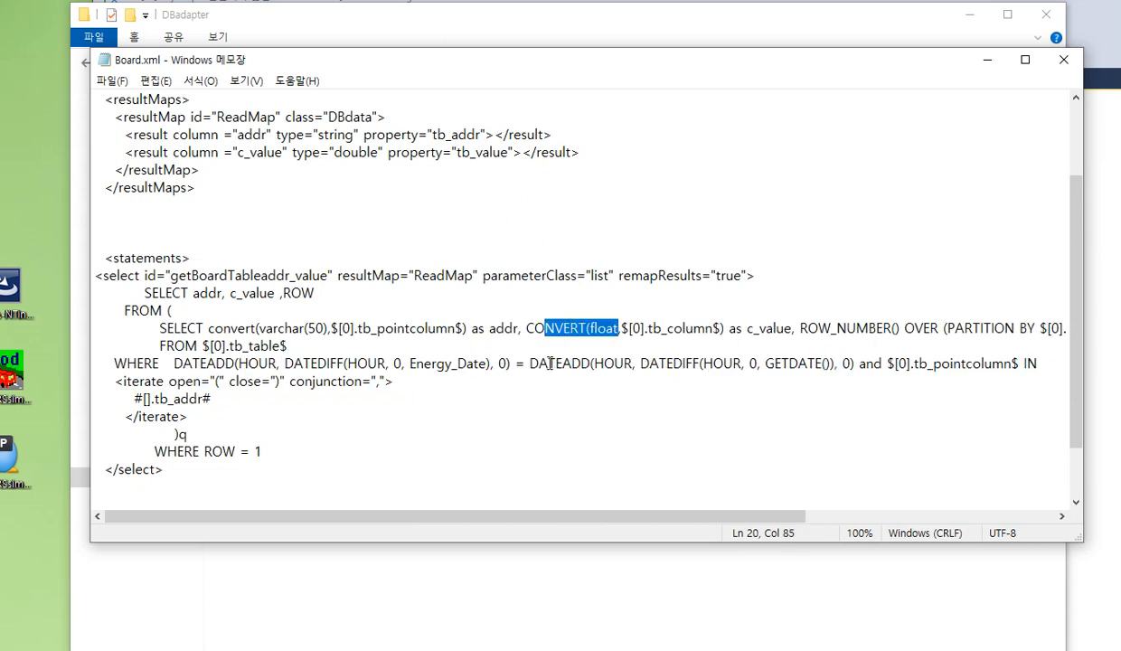
Examine the hour-based DATEADD and DATEDIFF comparison in the query's WHERE clause, and minimize the Board.xml window
drag(548, 363, 616, 363)
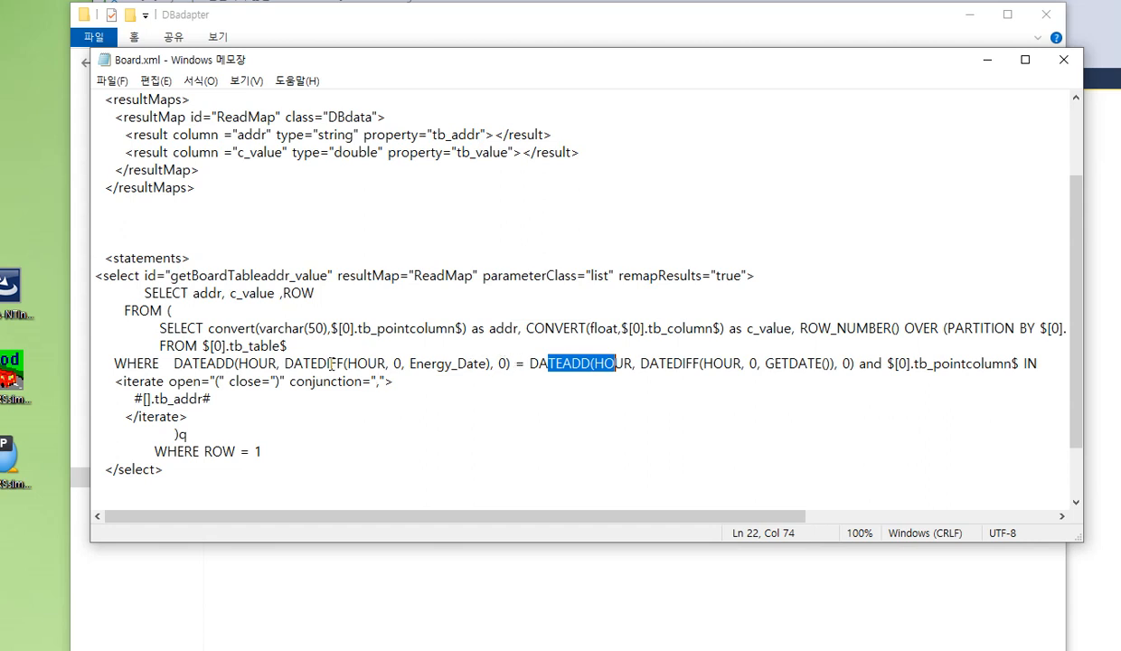
drag(319, 362, 347, 359)
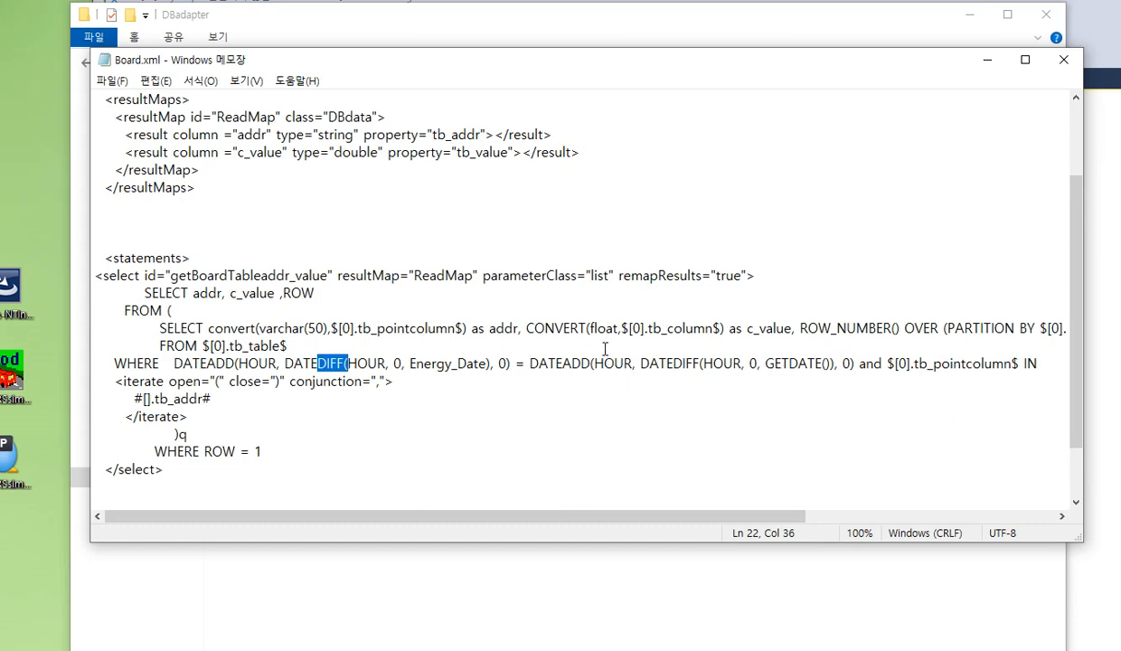
click(988, 63)
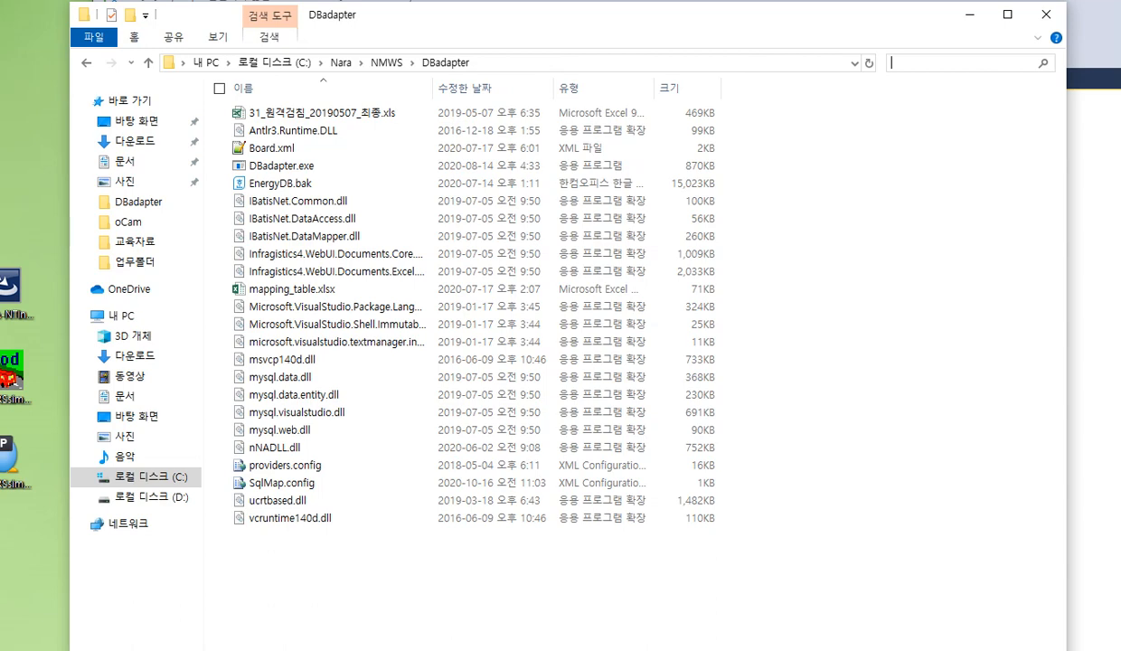
Switch to SQL Server Management Studio and disconnect the servers listed in Object Explorer
key(alt+Tab)
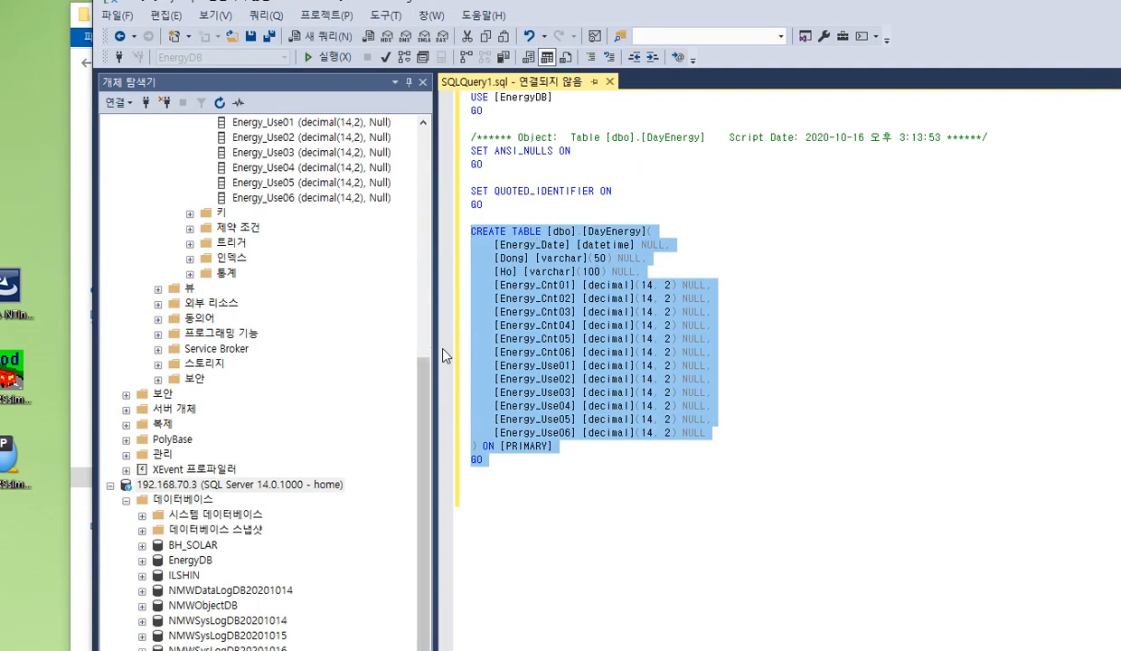
click(166, 102)
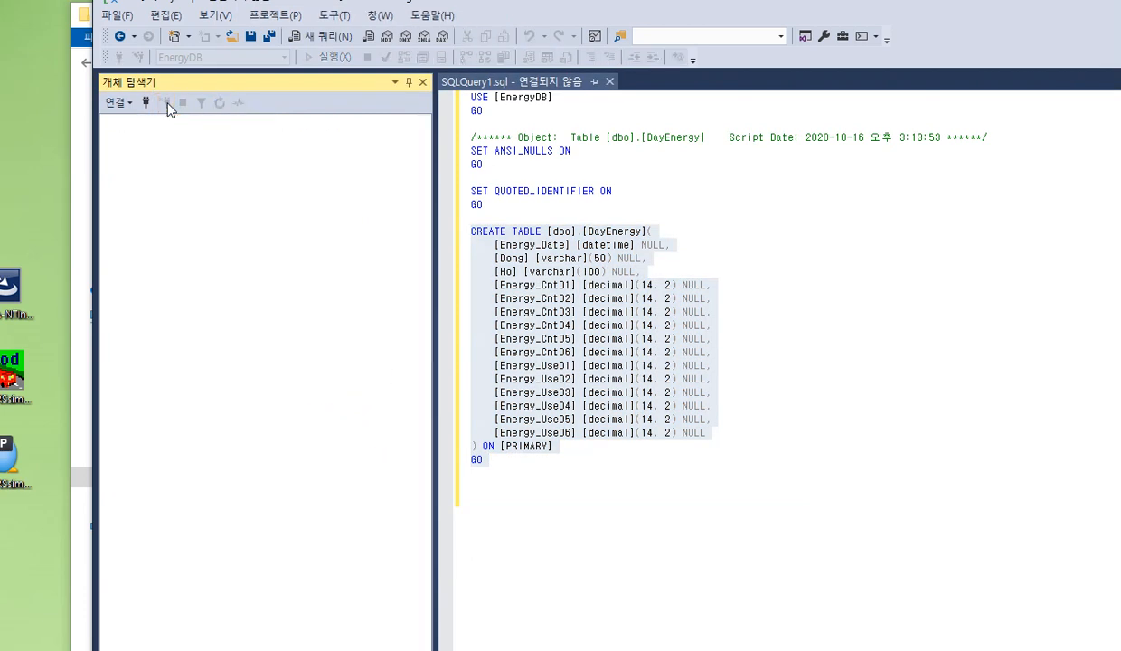
Connect to the database engine at 192.168.70.3 using SQL Server authentication with the login home, entering the account password
click(145, 102)
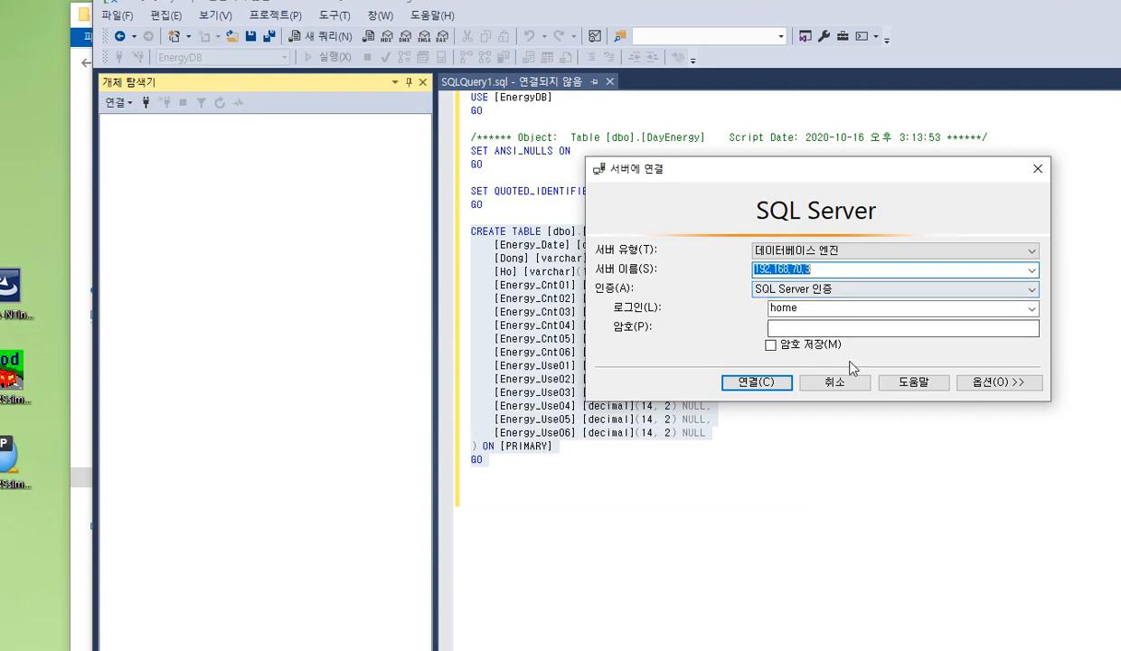
click(807, 328)
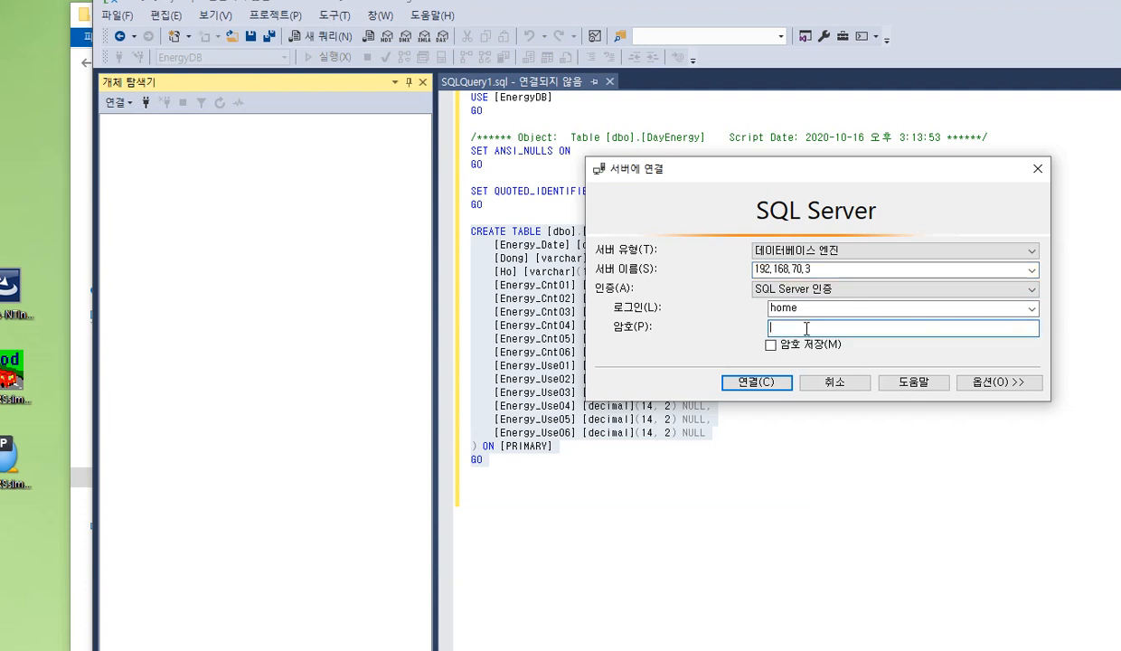
click(822, 269)
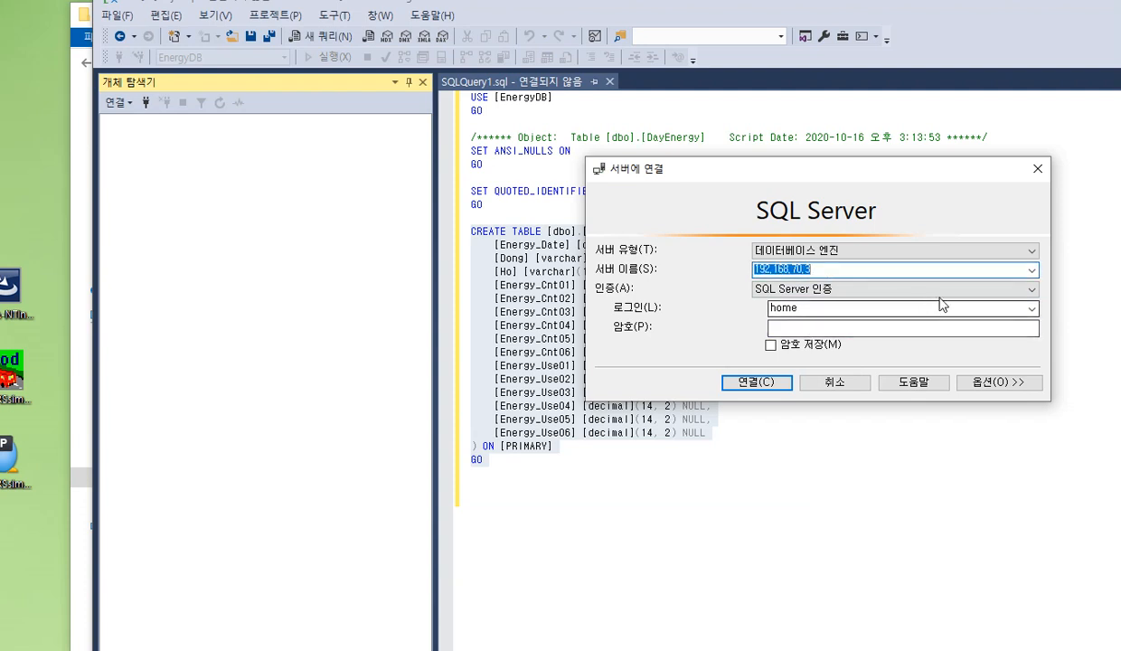
click(1034, 295)
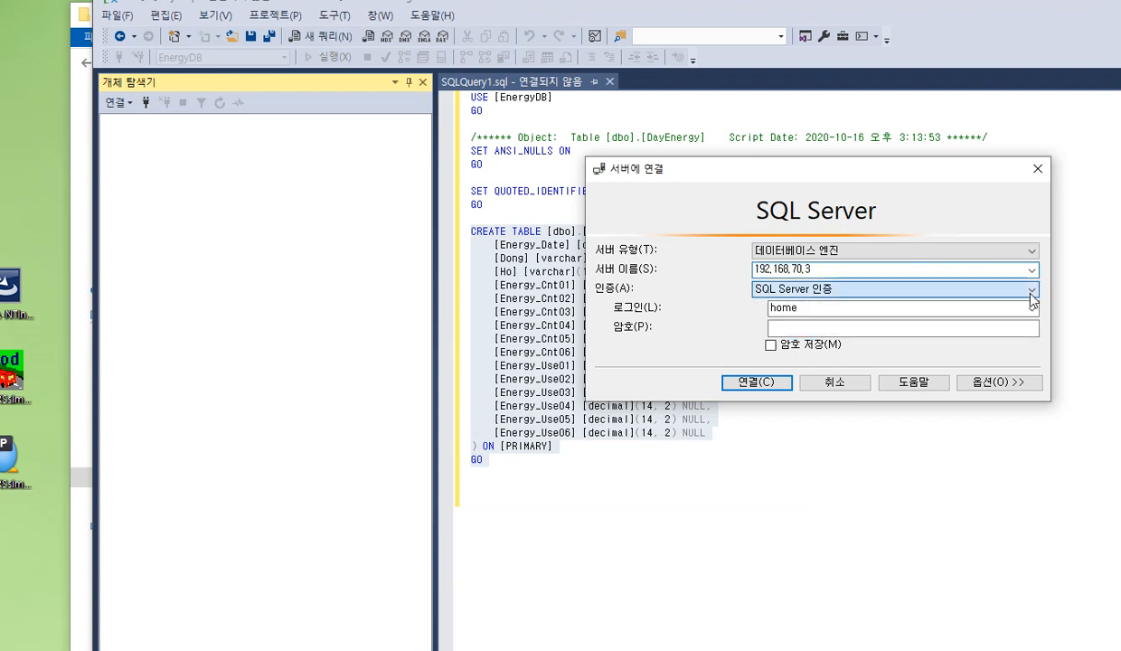
click(1034, 295)
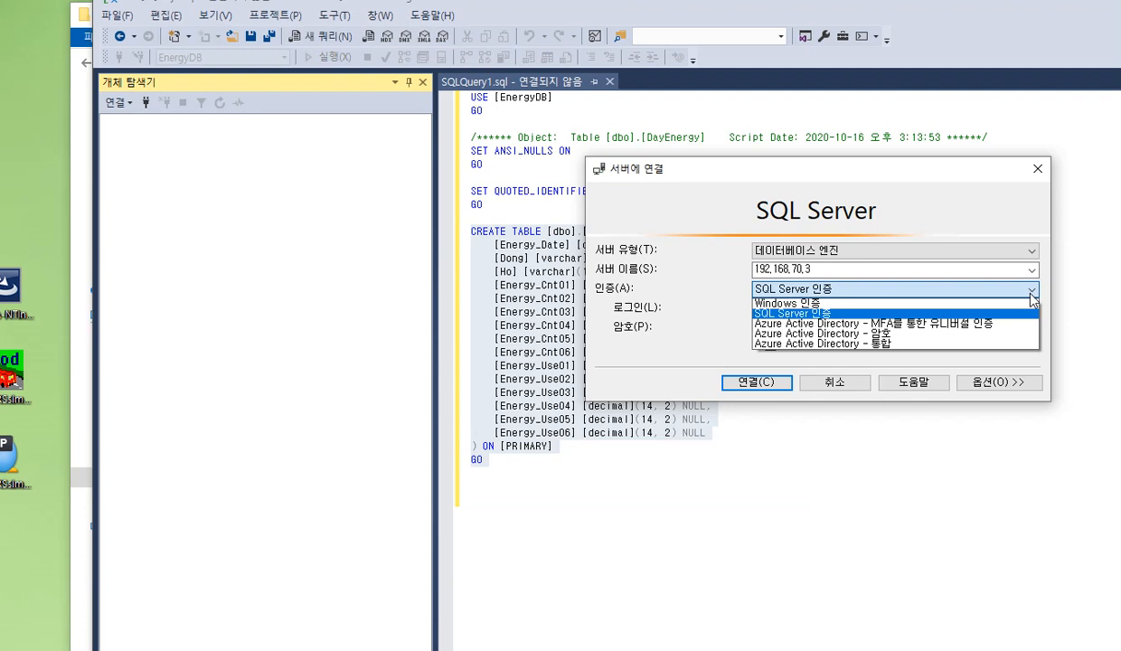
click(819, 312)
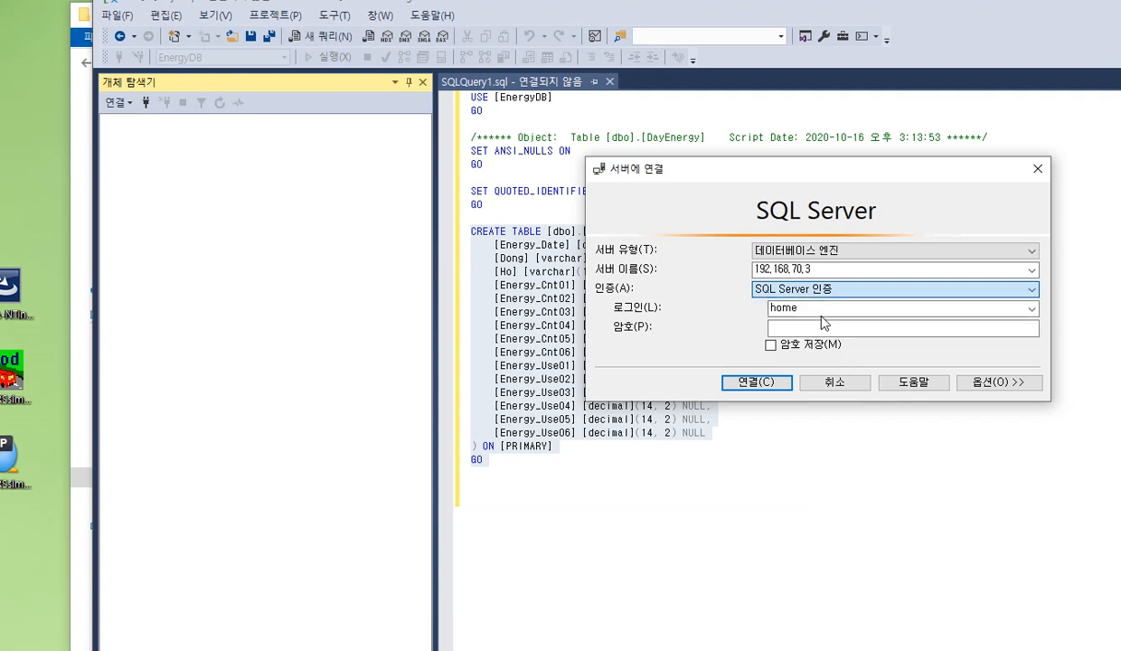
click(797, 327)
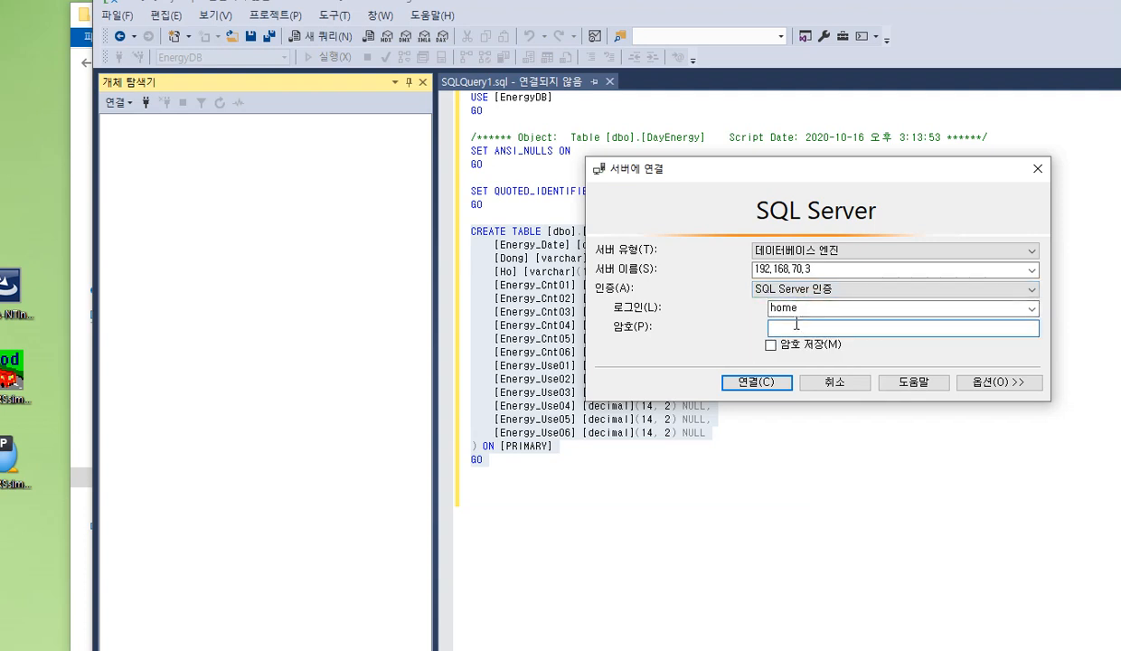
text(h)
text(*****)
text(**)
click(770, 383)
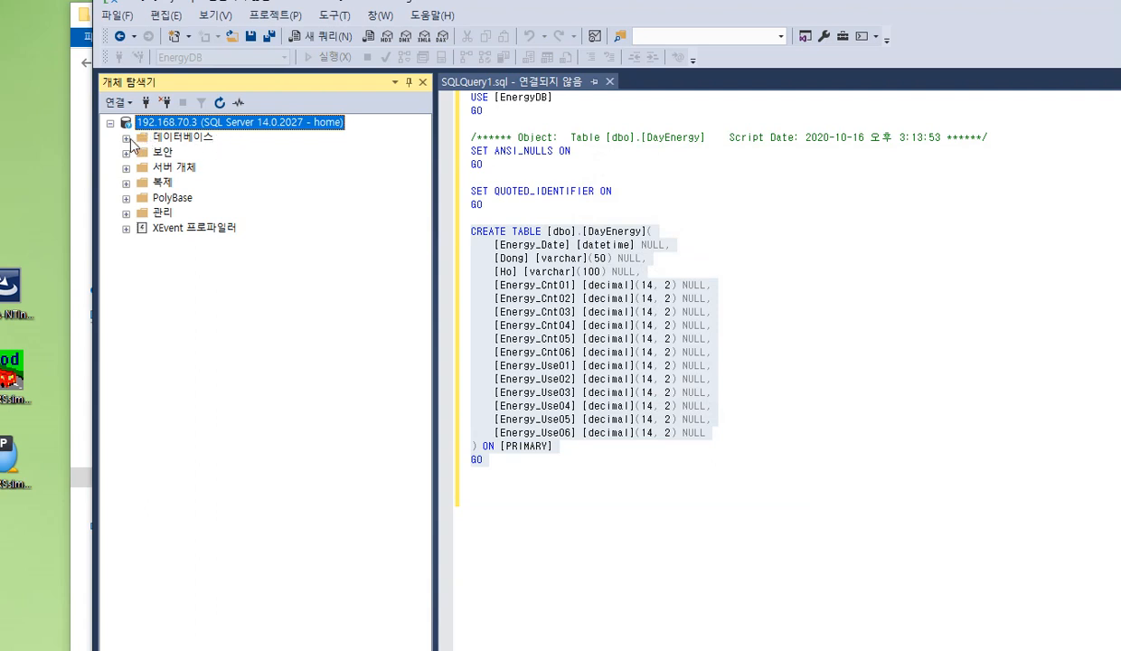
Expand the databases folder of the 192.168.70.3 server to list its databases
click(127, 138)
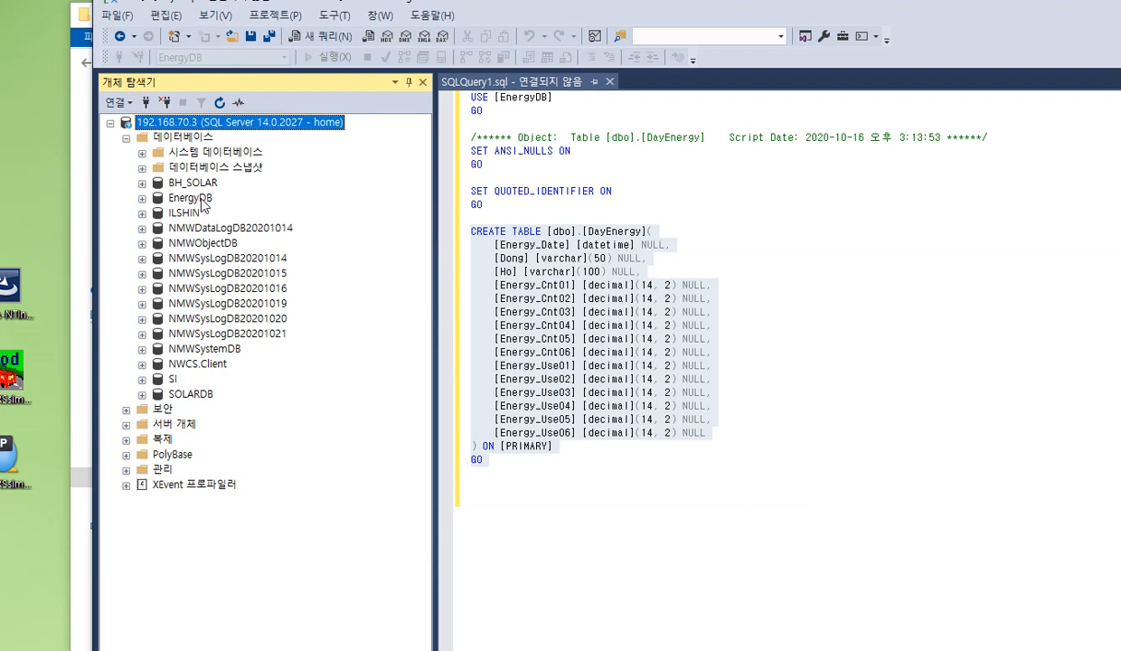
double_click(185, 138)
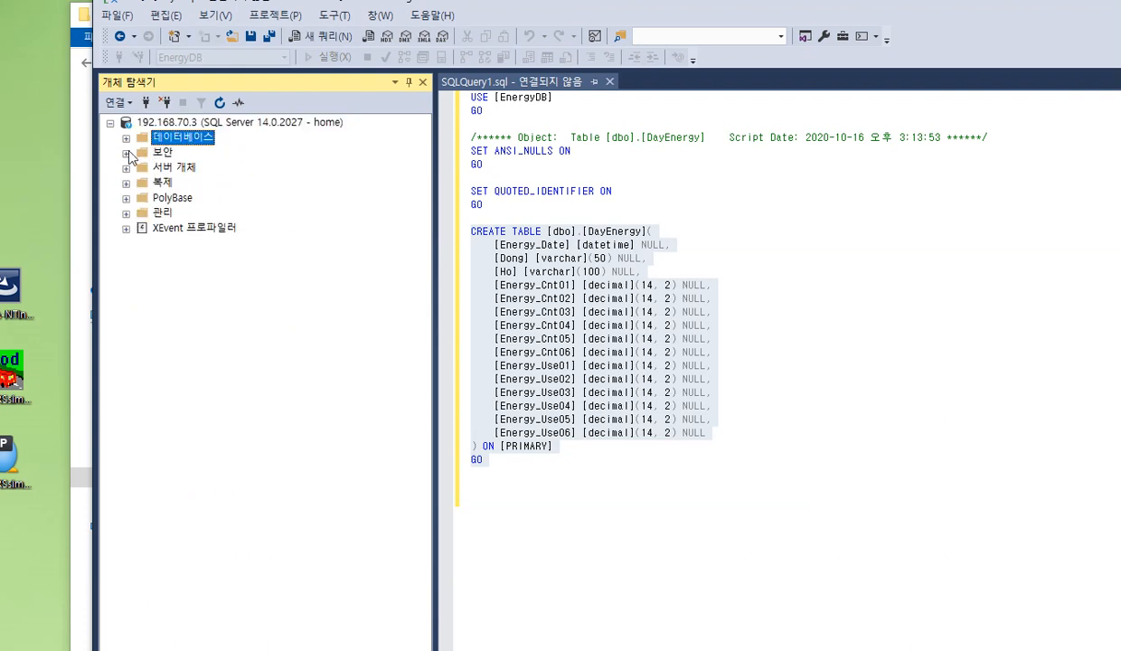
click(126, 139)
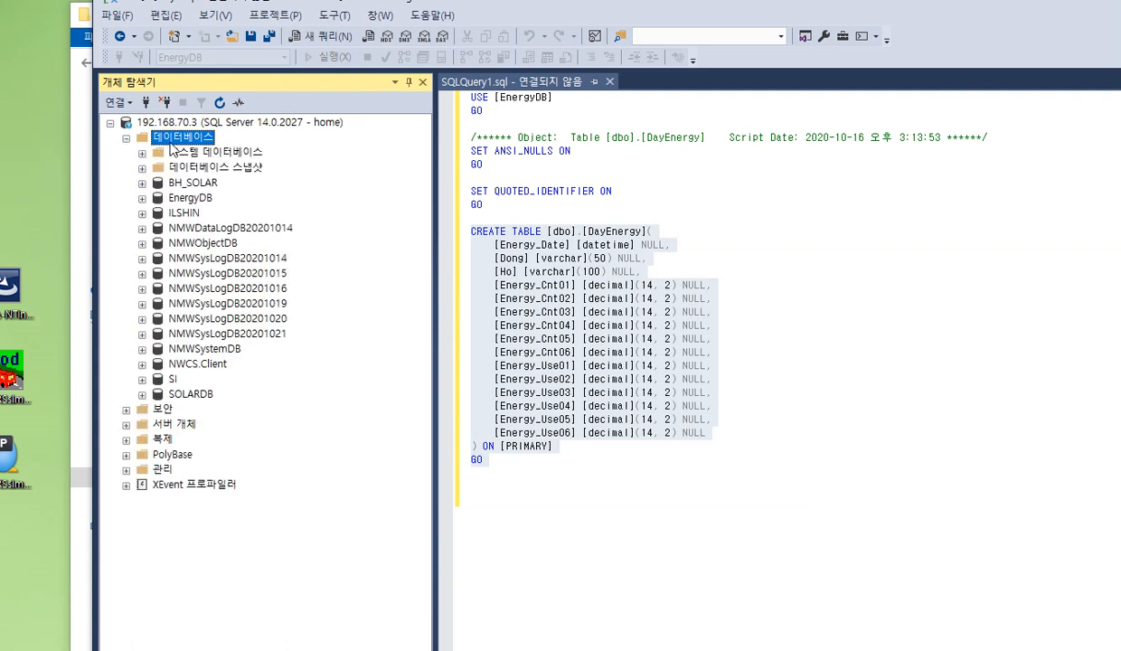
Start creating a new database named EnergyDB on the server, and cancel the creation
right_click(180, 143)
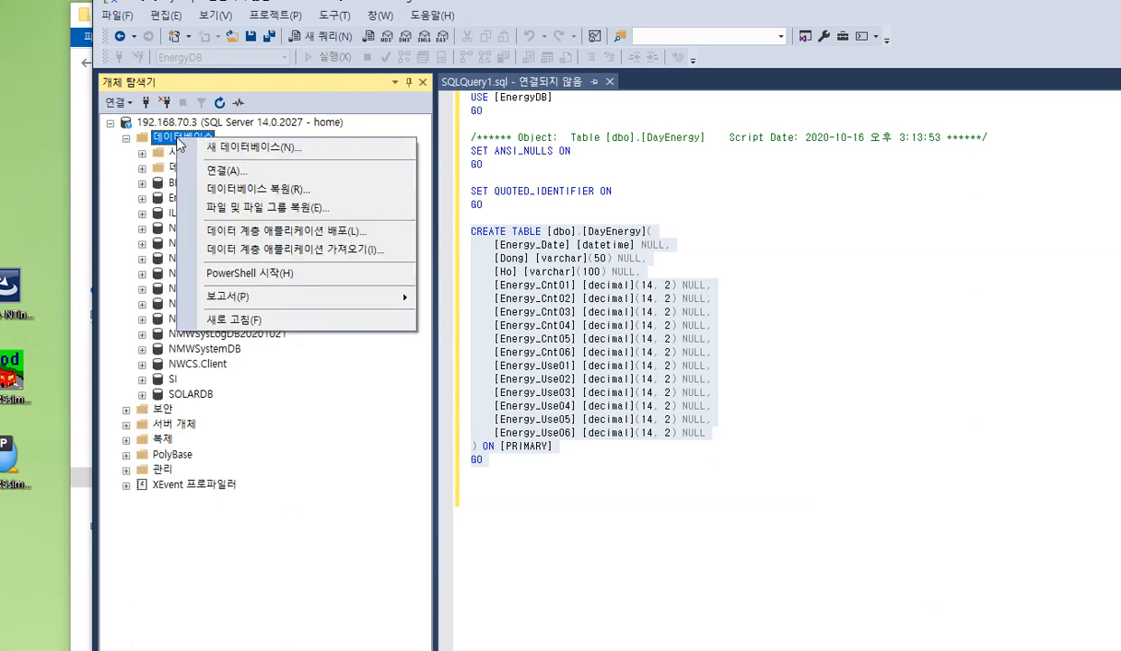
click(233, 148)
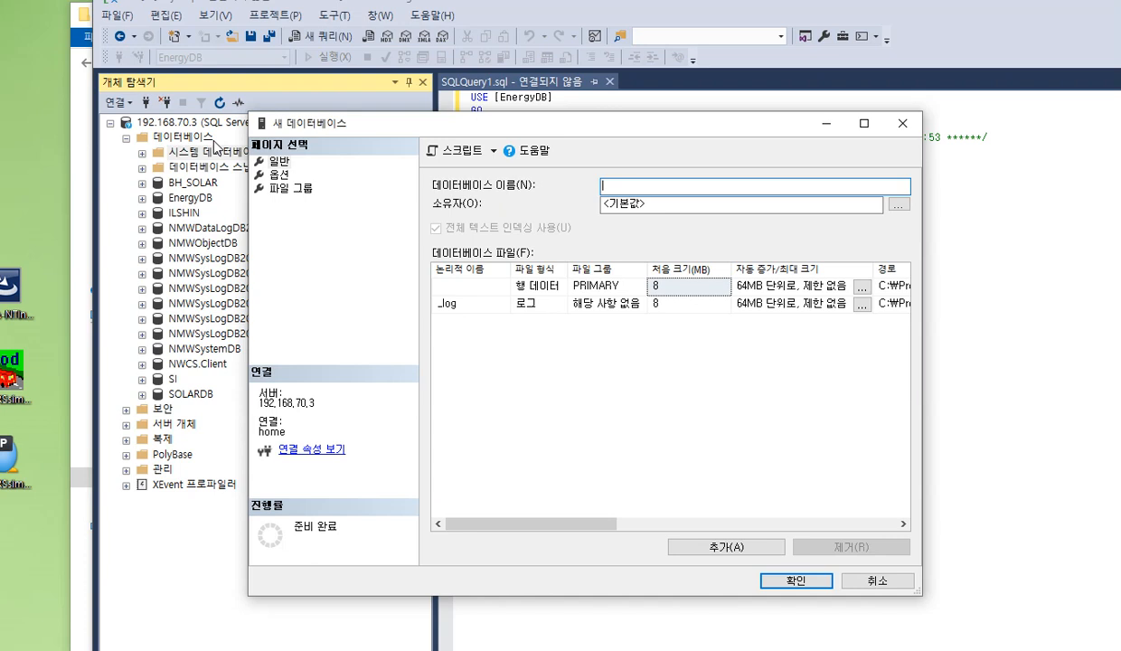
text(Energy)
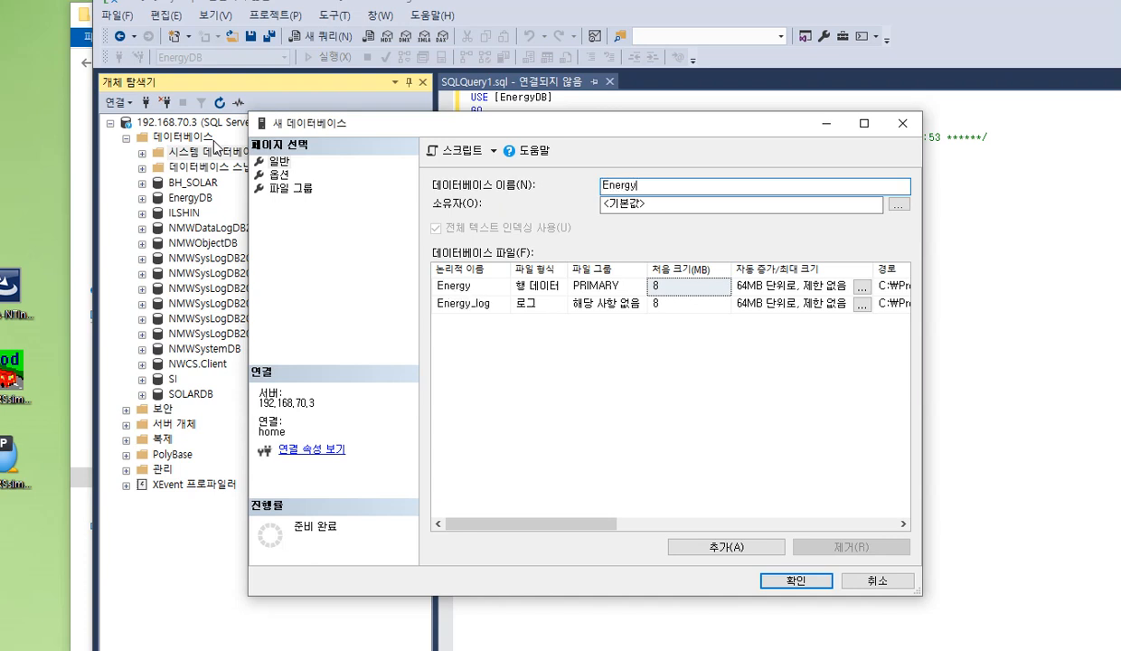
text(DB)
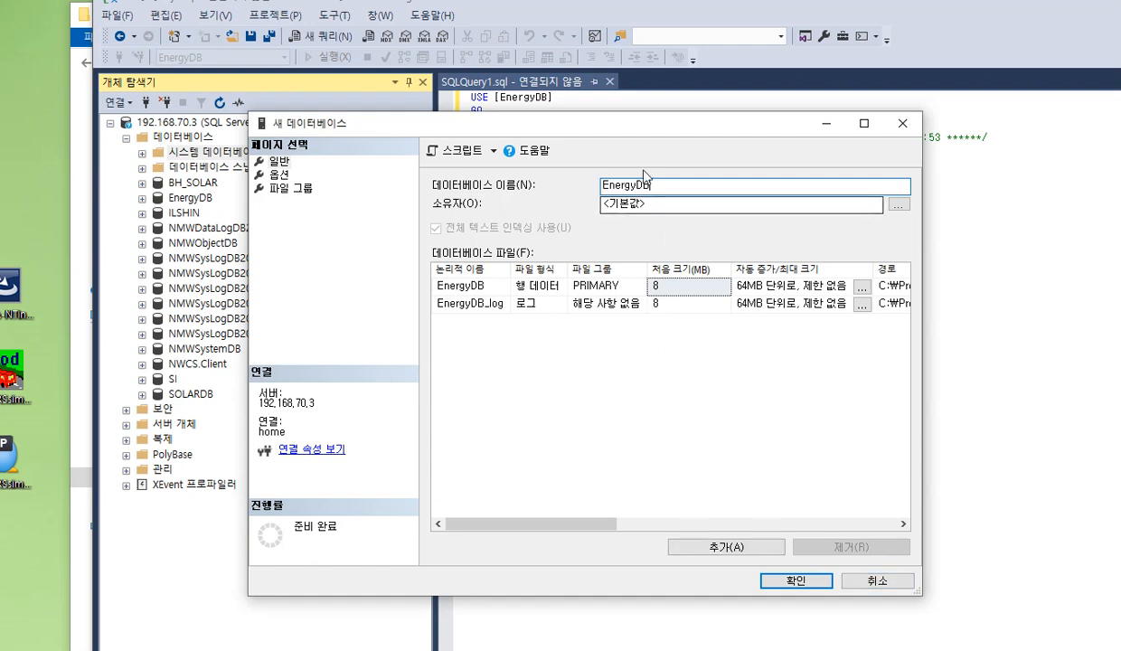
click(875, 584)
Script EnergyDB's dbo.DayEnergy table as CREATE to a new query window, and highlight its CREATE TABLE statement
double_click(185, 197)
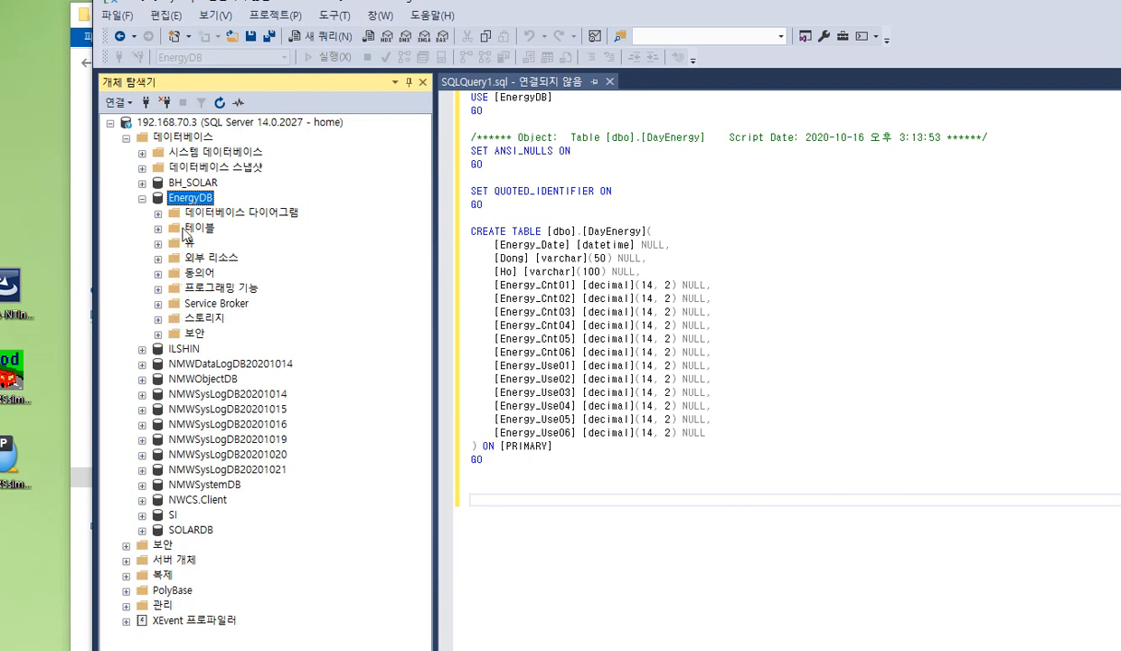
click(192, 229)
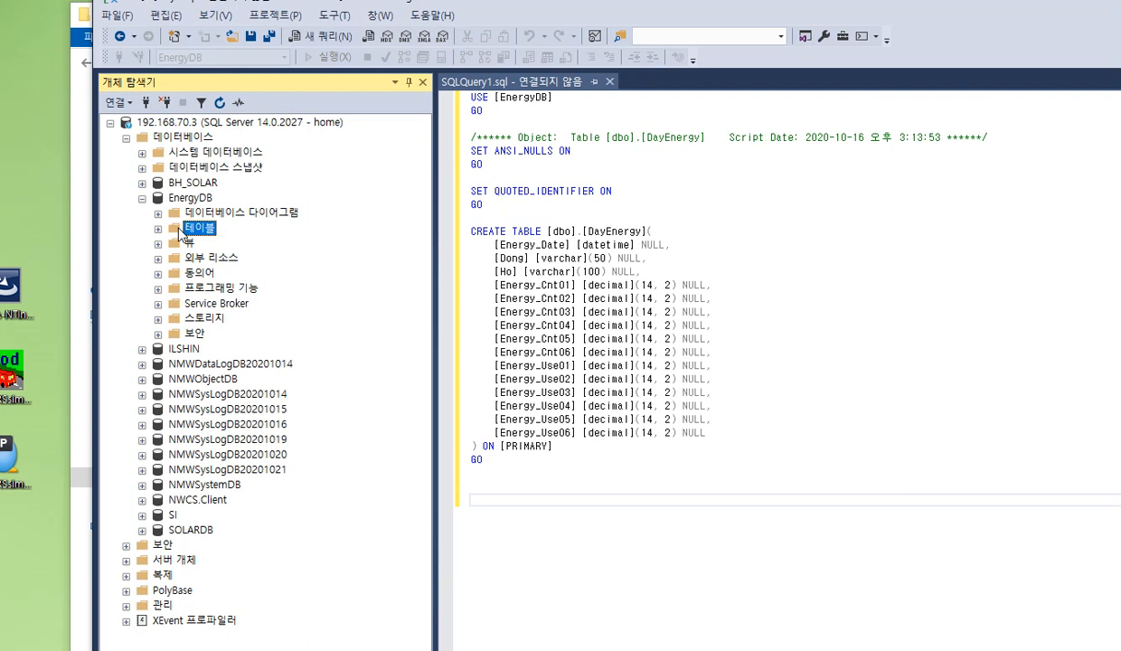
click(159, 228)
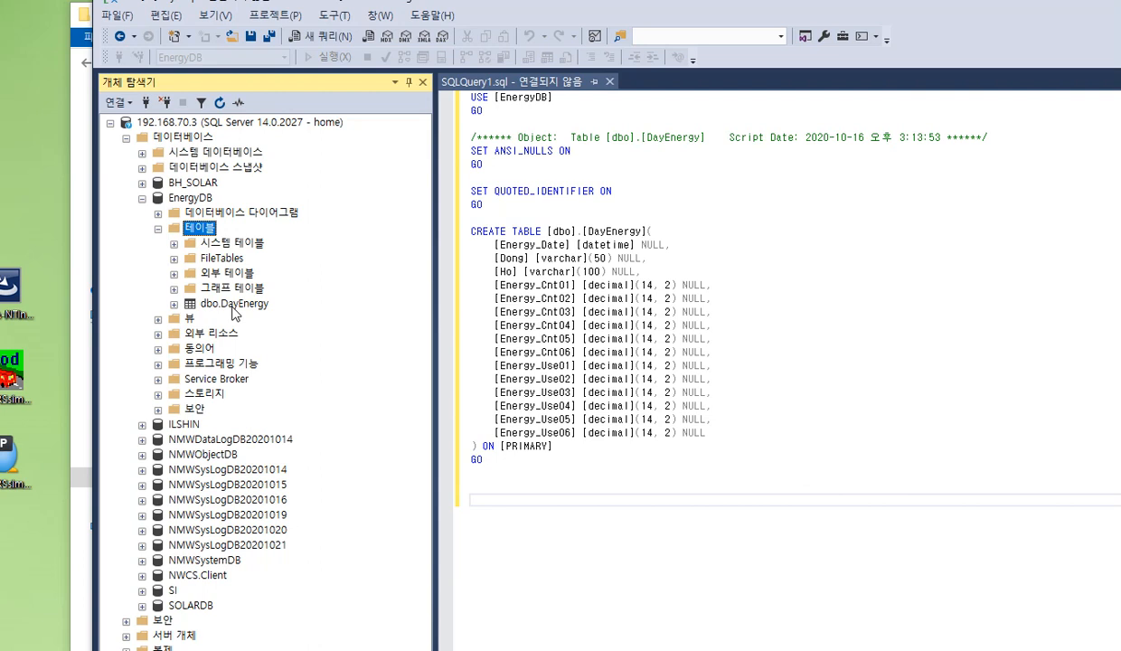
click(234, 307)
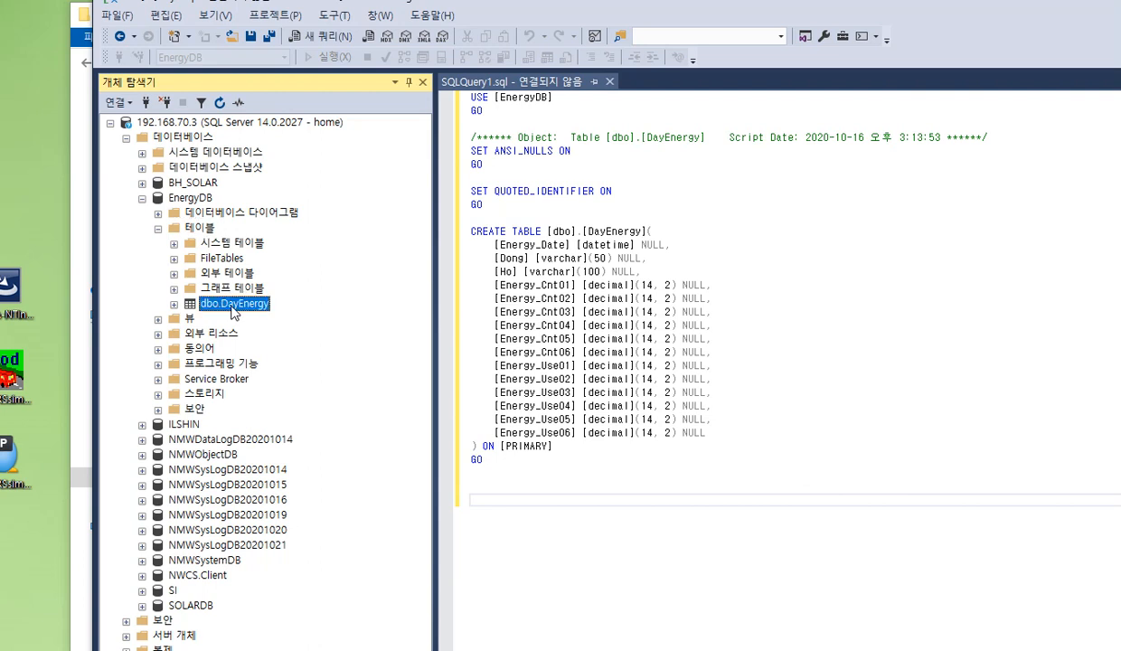
right_click(234, 310)
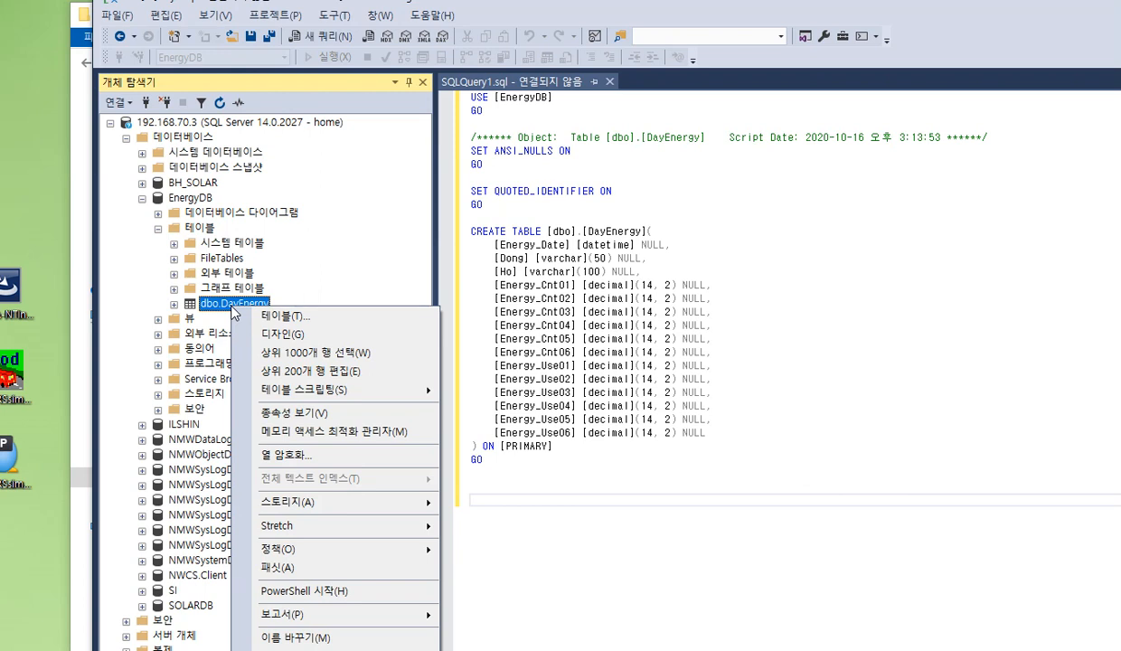
mouse_move(304, 389)
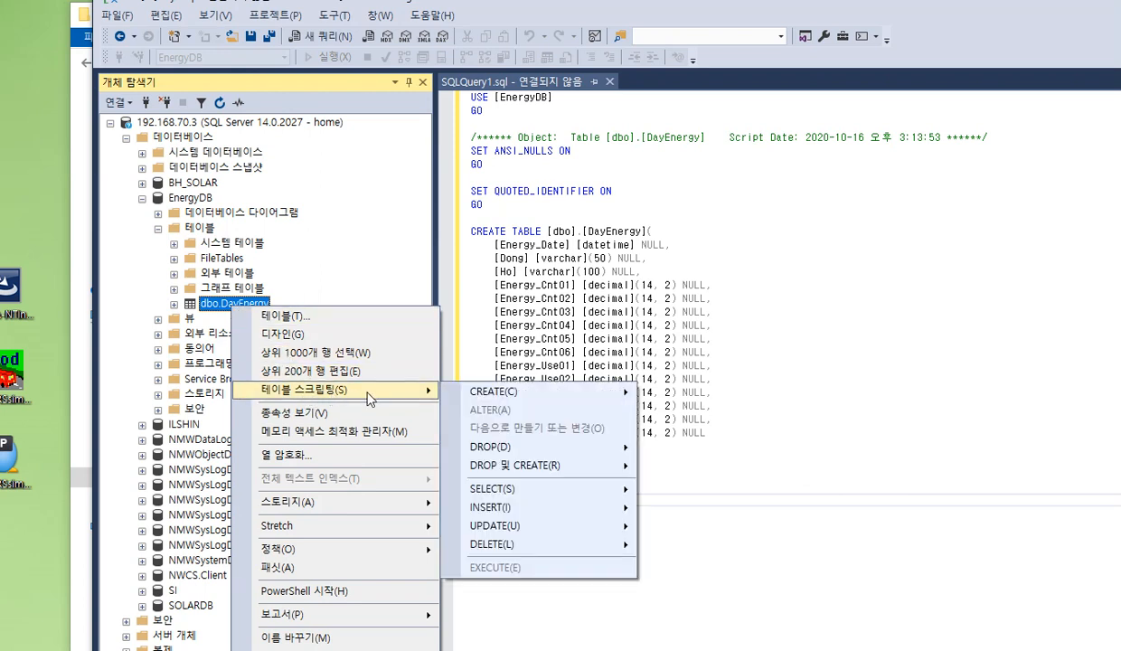
mouse_move(533, 401)
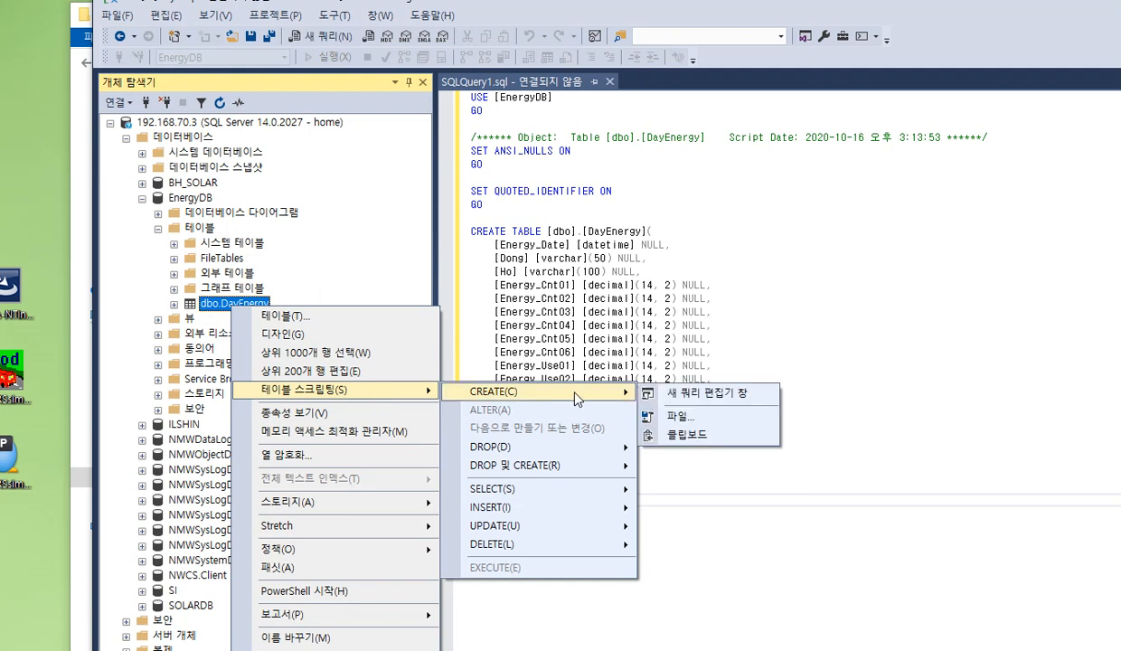
click(714, 398)
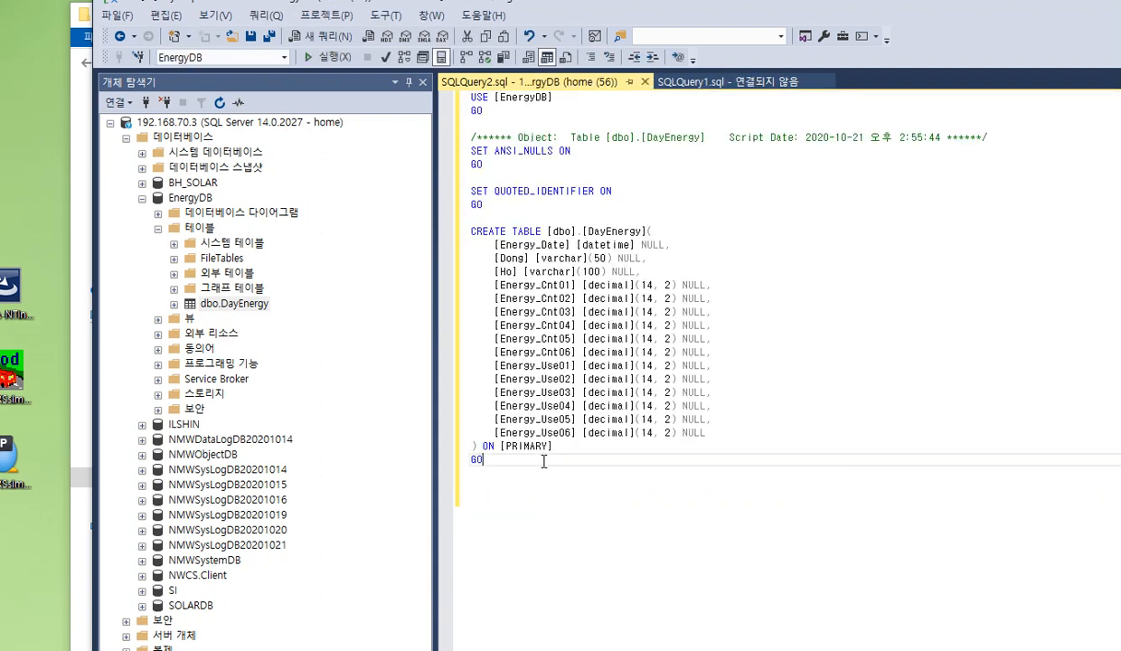
drag(544, 461, 437, 230)
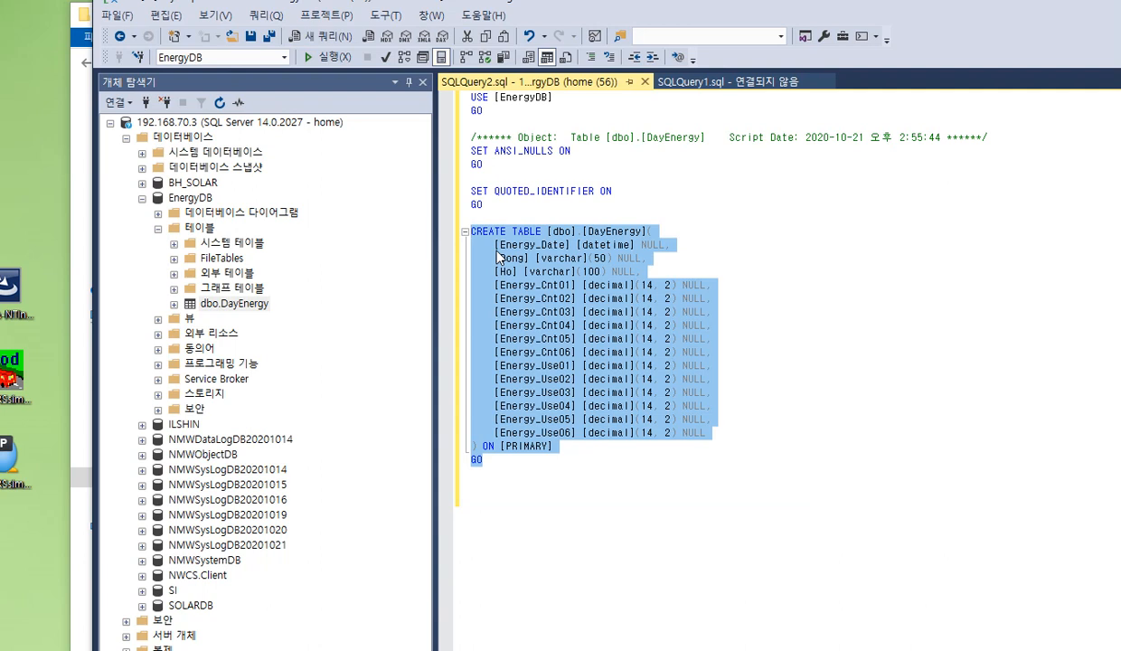
Open two blank query windows and close them again to return to the DayEnergy script
click(317, 42)
key(ctrl+n)
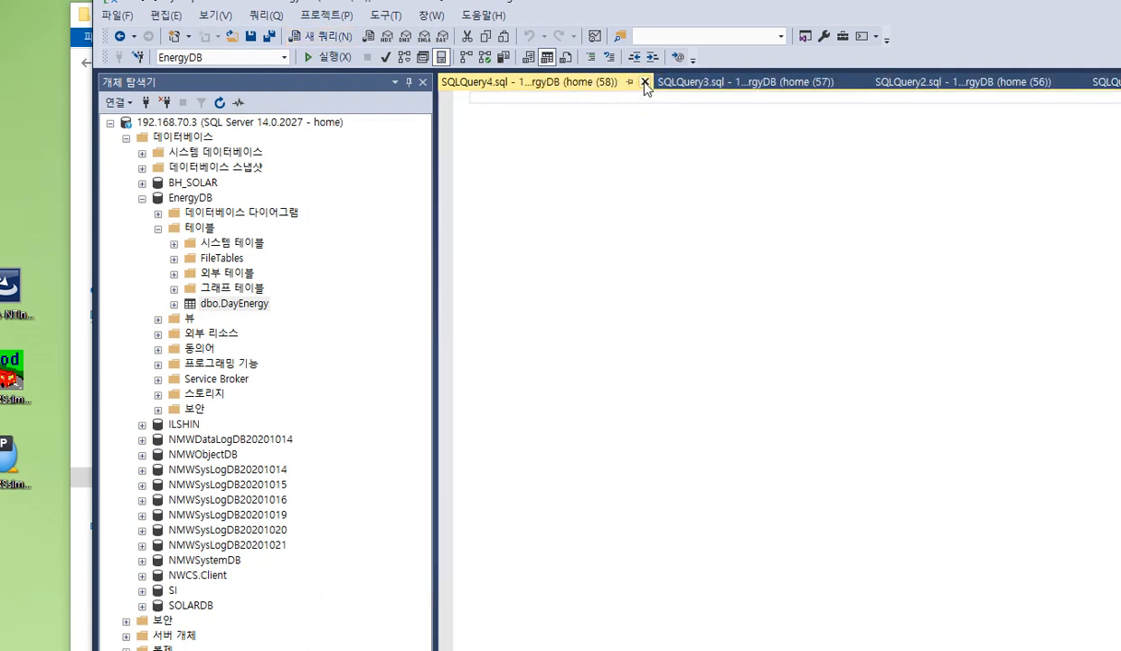
click(645, 83)
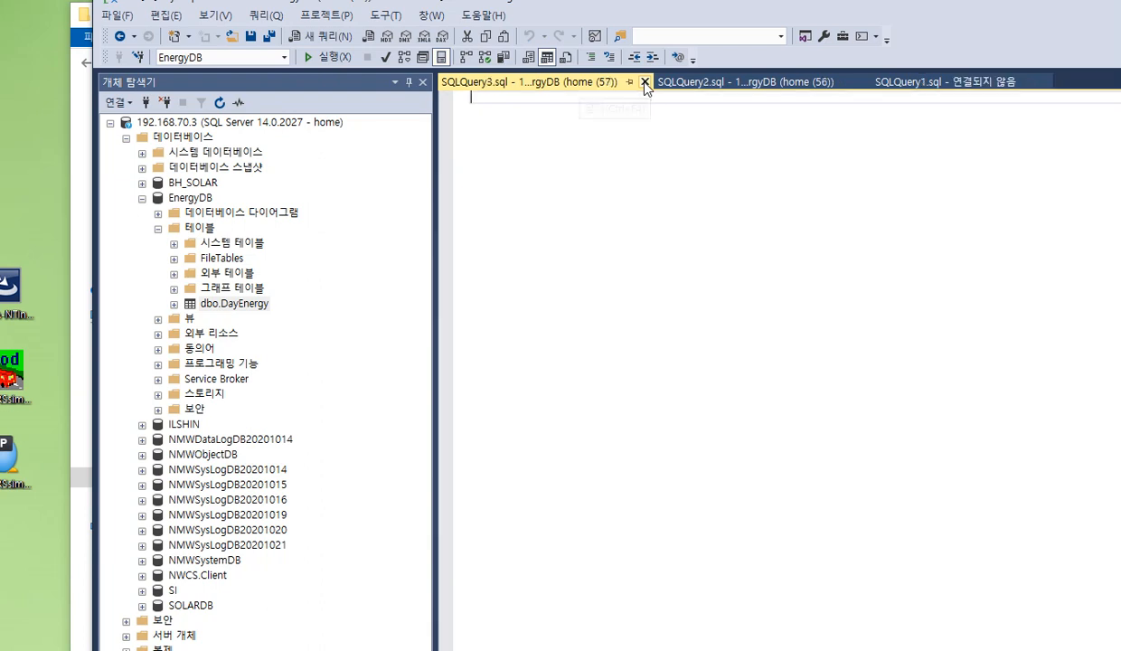
click(645, 83)
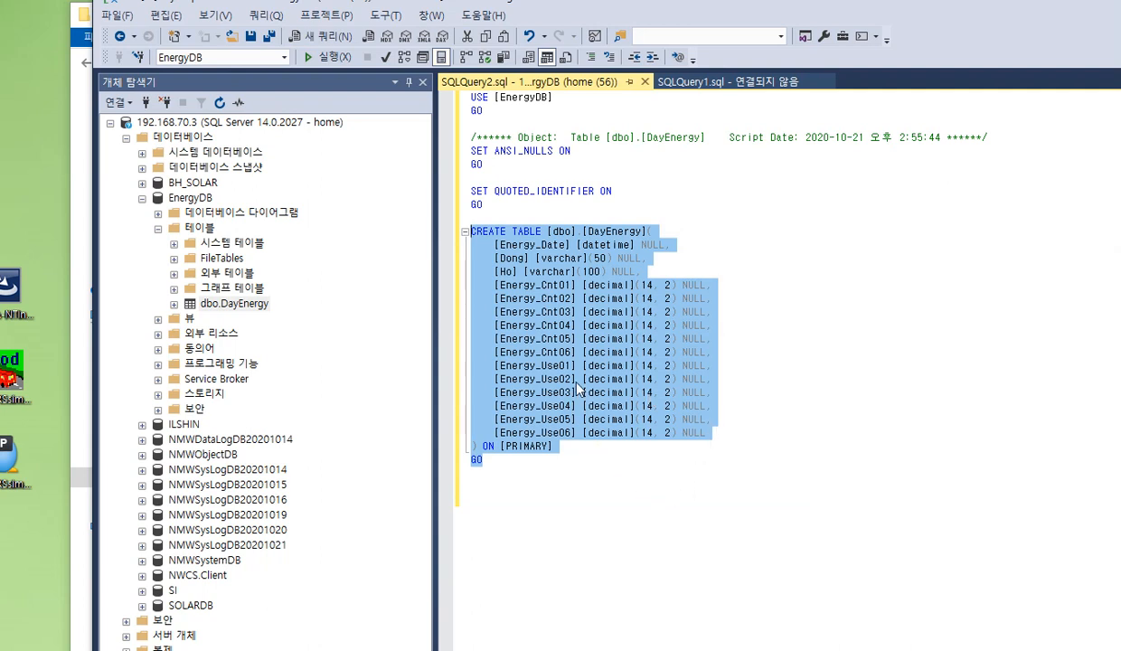
click(805, 258)
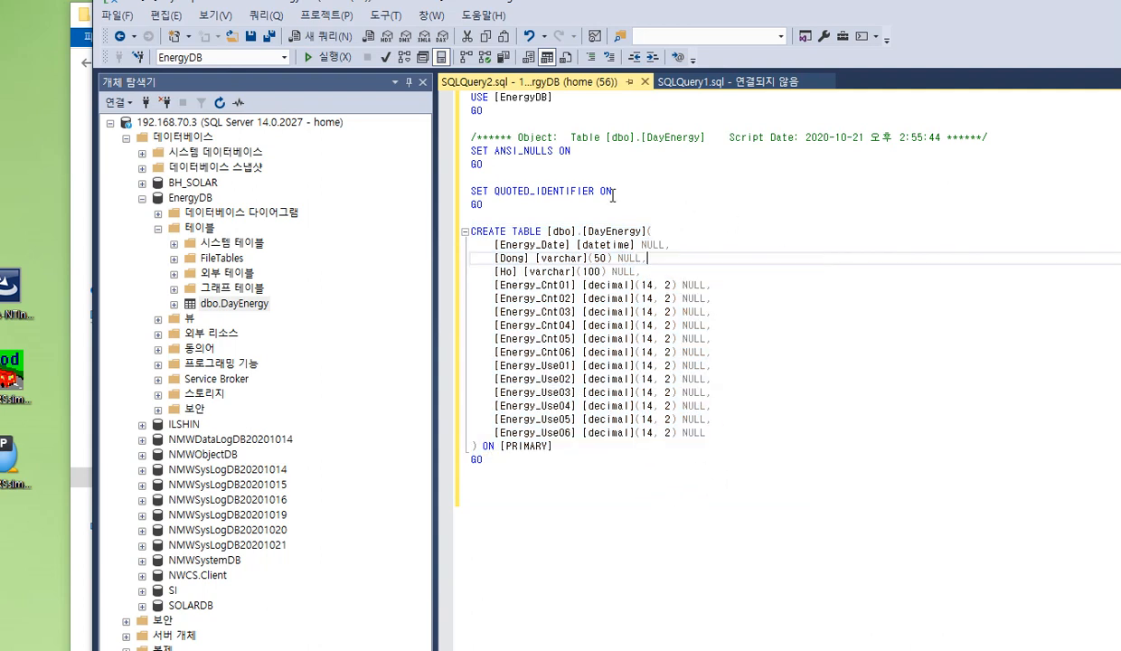
right_click(207, 125)
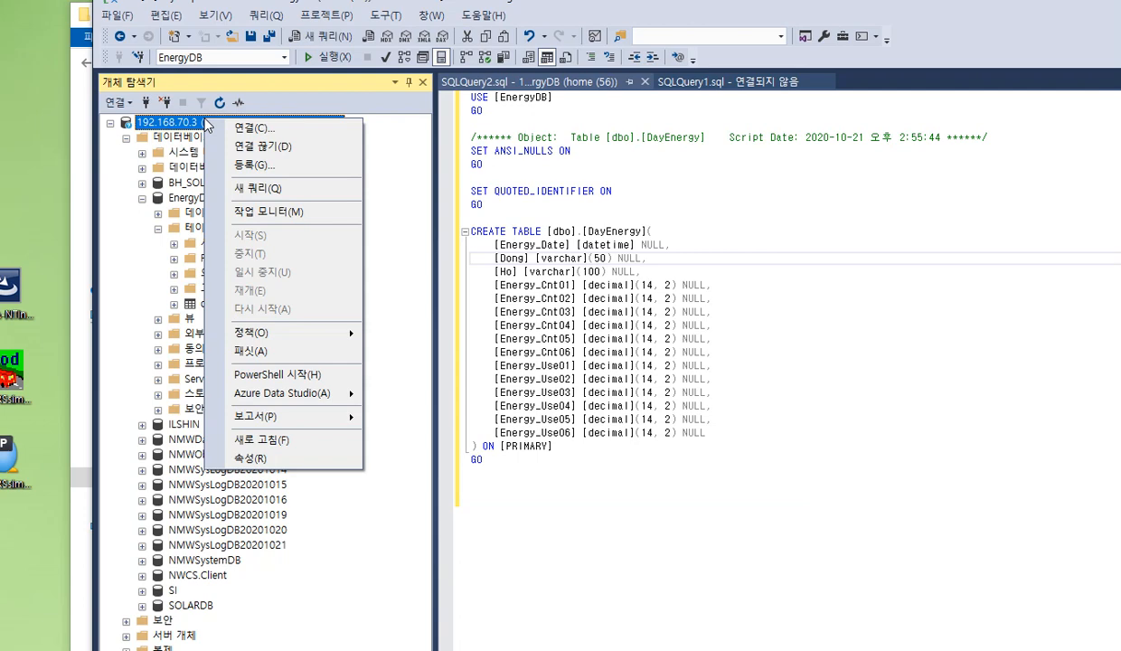
click(246, 129)
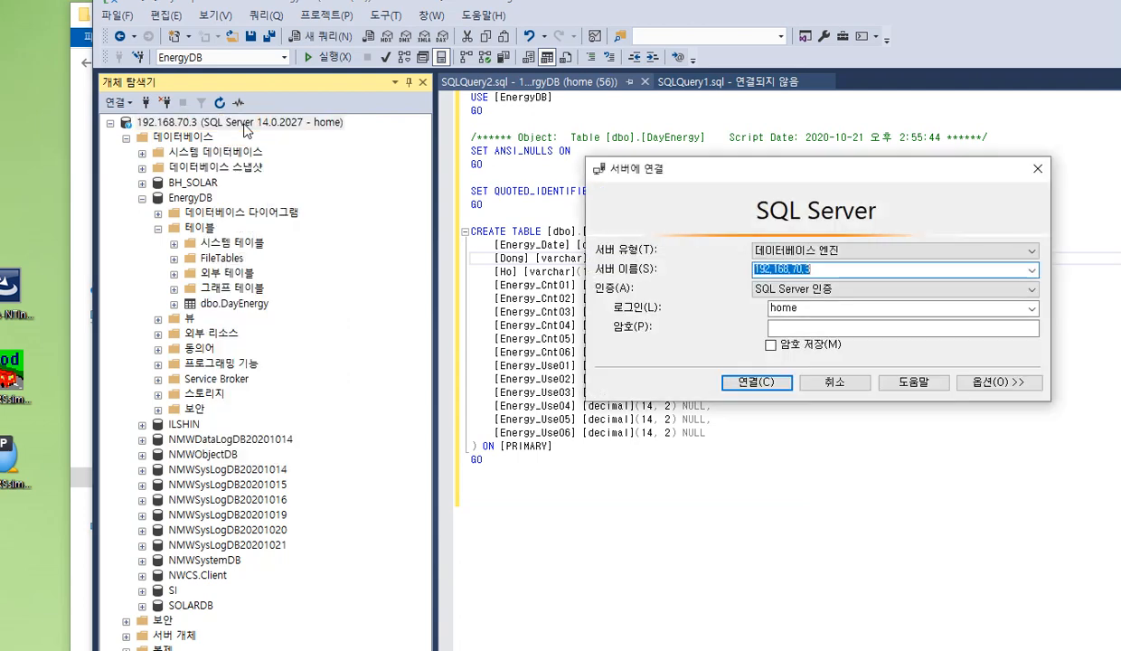
click(1032, 277)
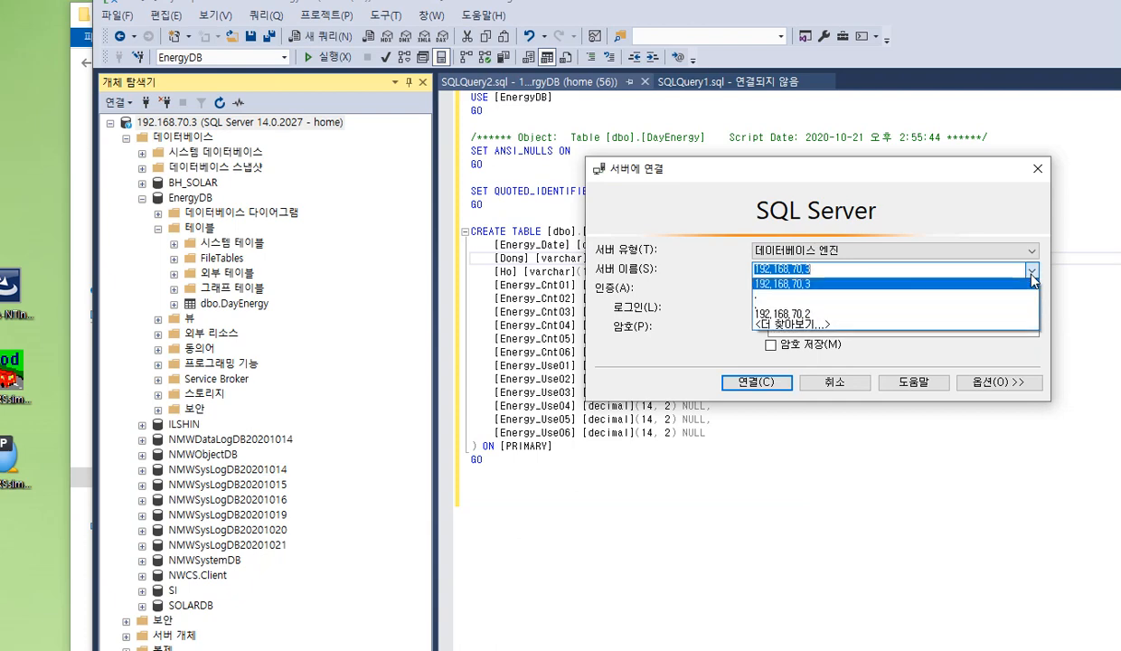
key(alt+Tab)
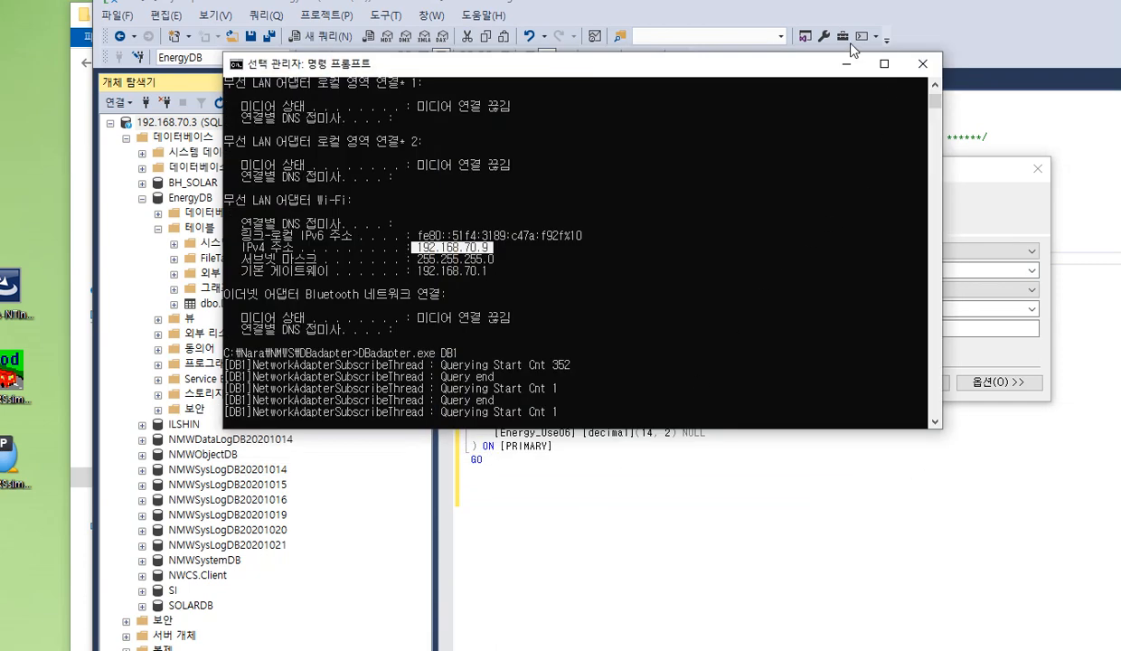
click(846, 63)
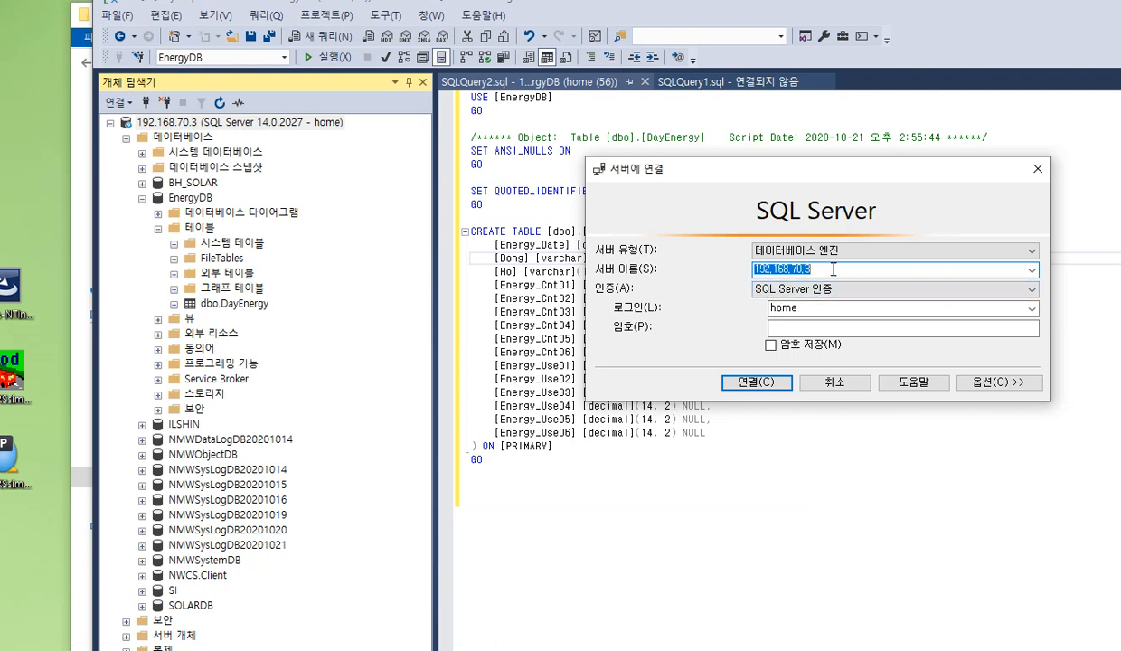
click(834, 382)
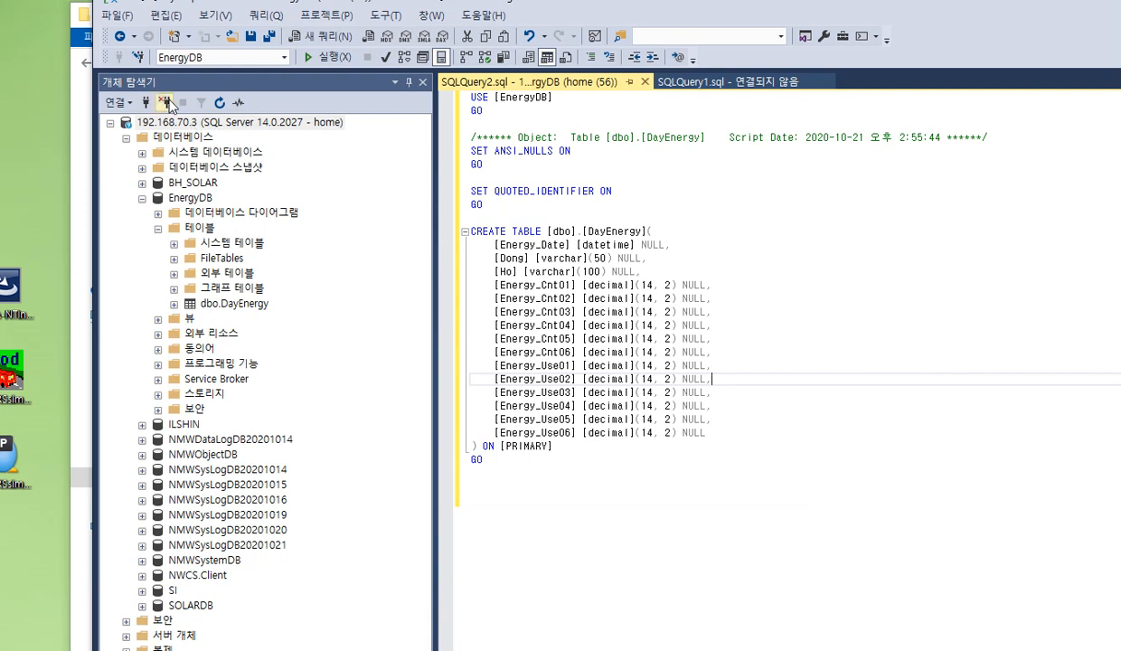
Disconnect the 192.168.70.3 server and reconnect to it using SQL Server authentication with the login home and the account password
click(164, 102)
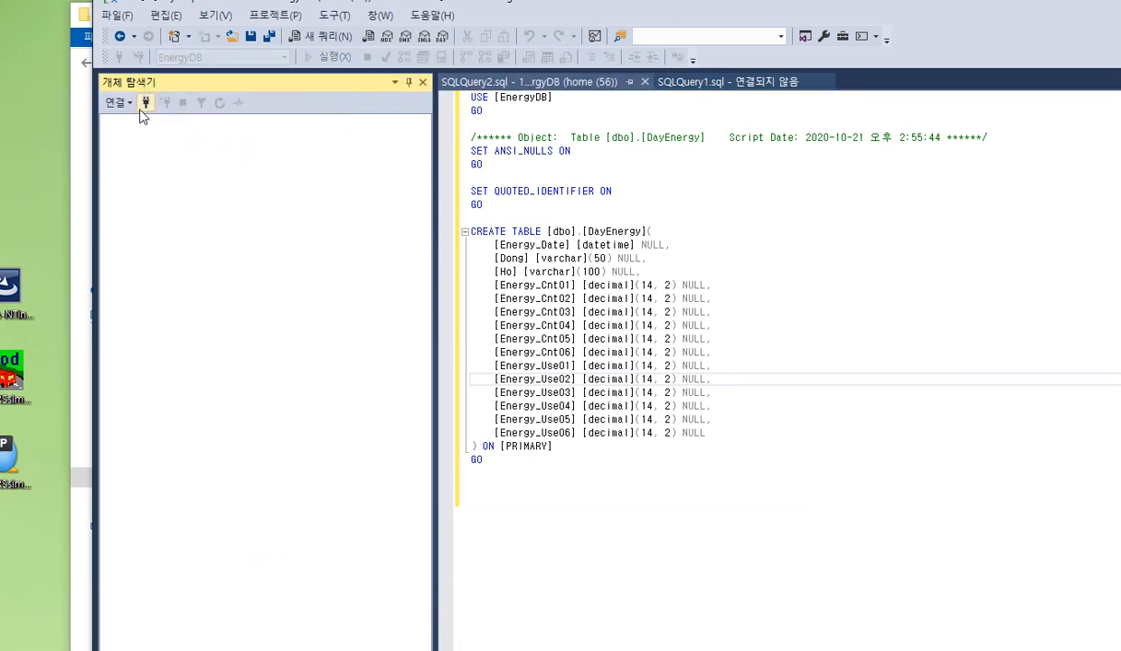
click(145, 103)
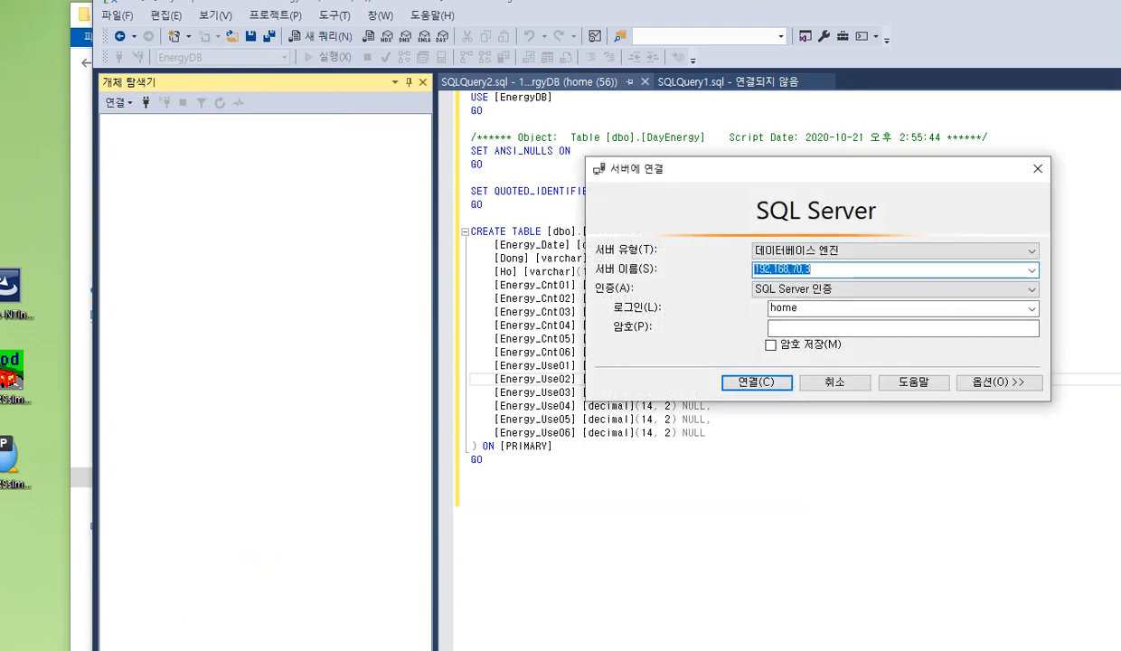
key(alt+Tab)
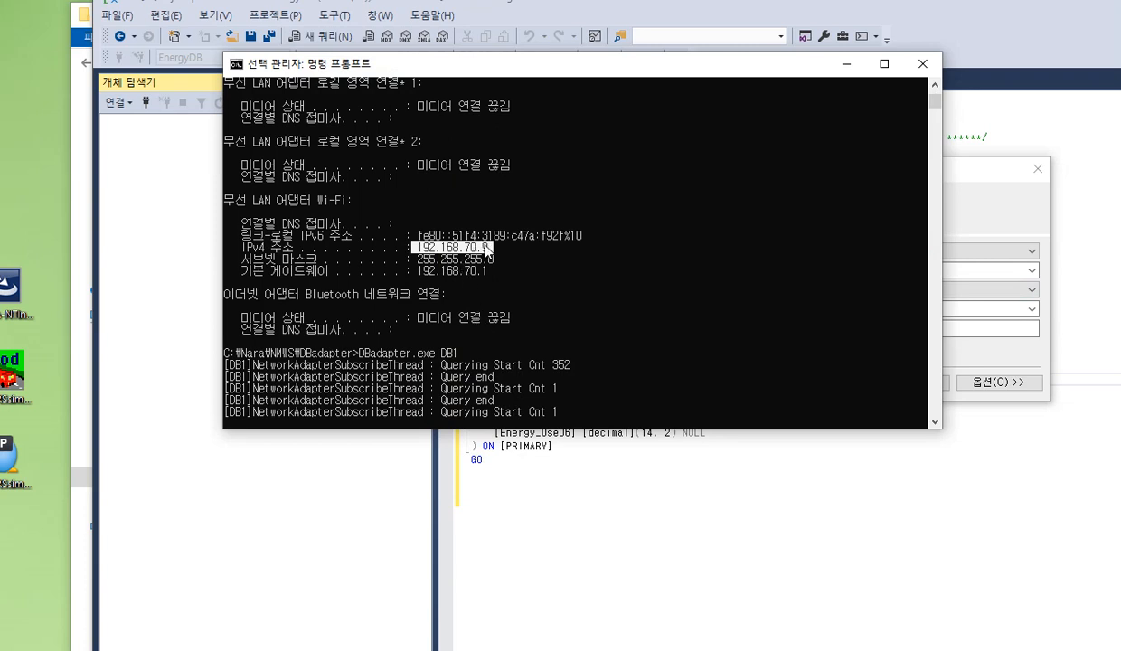
click(680, 546)
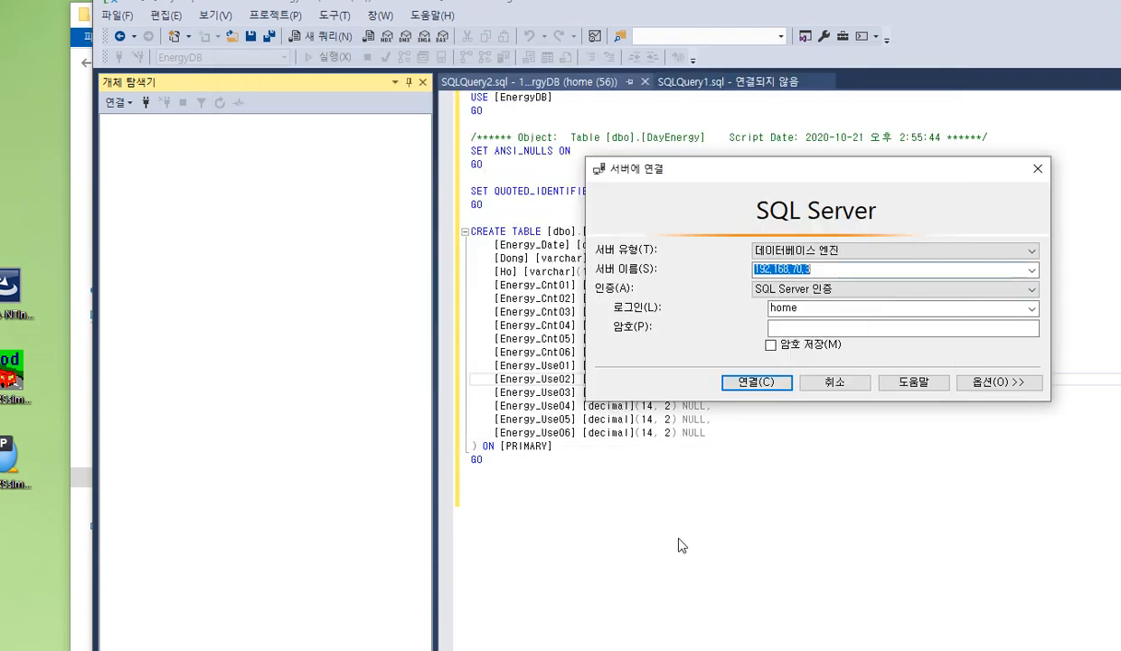
click(821, 269)
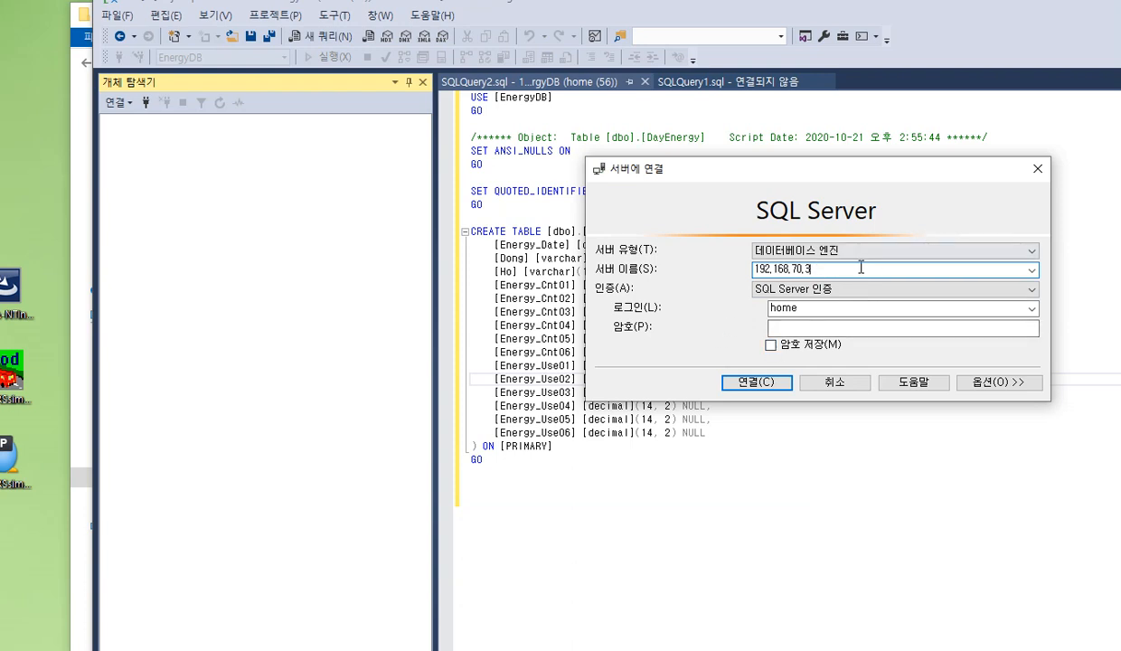
click(789, 309)
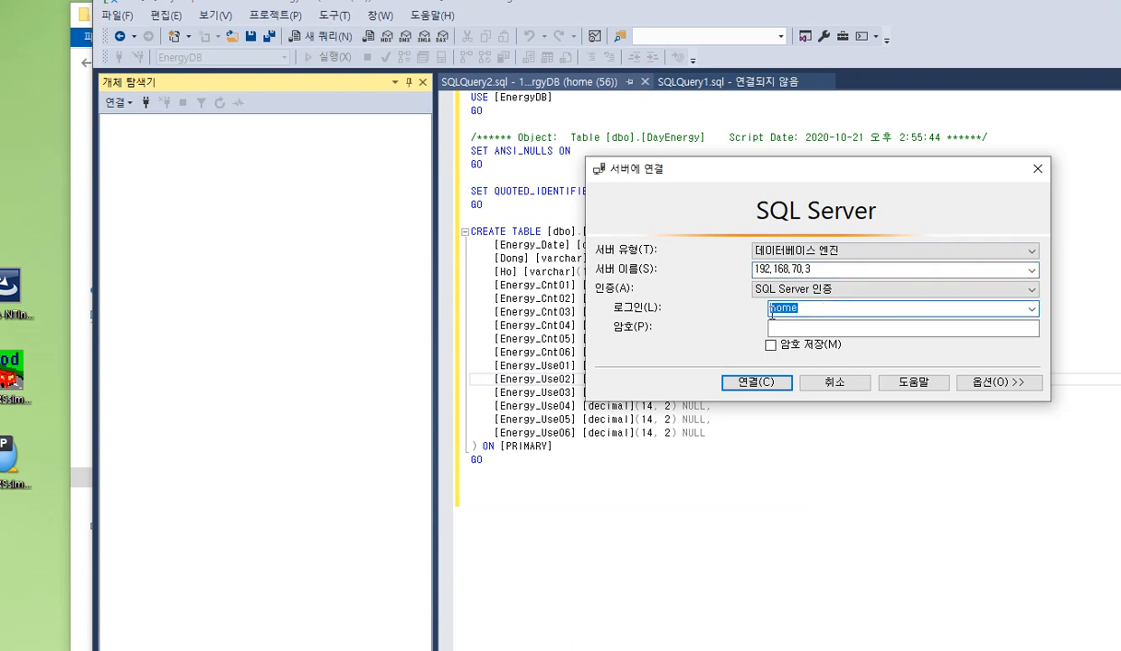
click(803, 328)
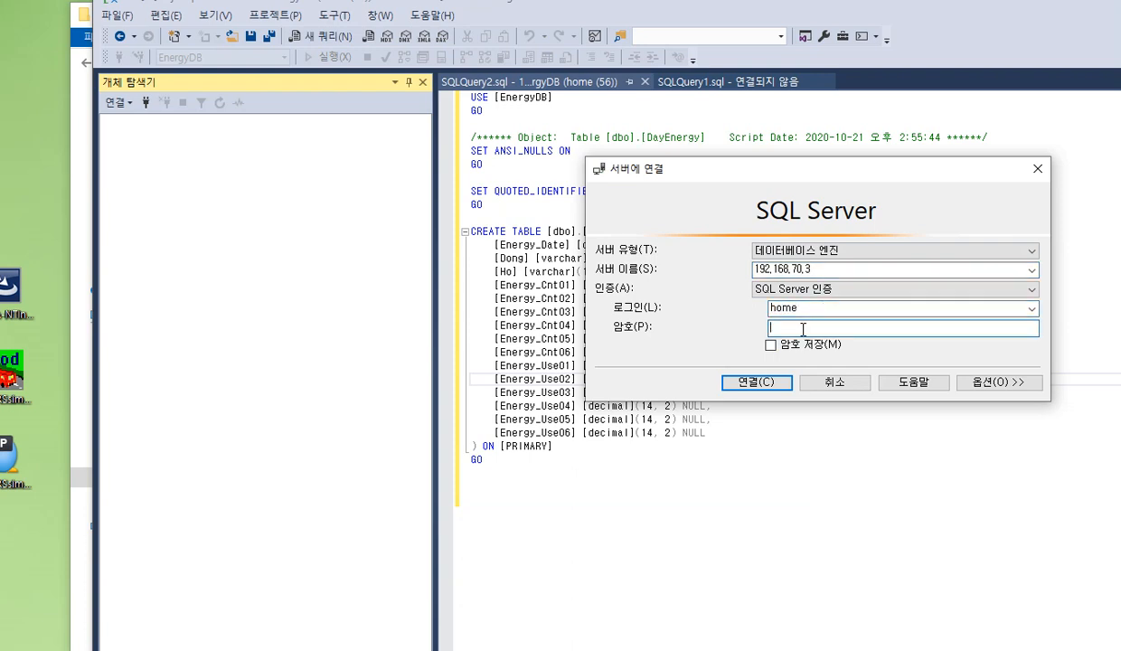
text(*)
click(764, 383)
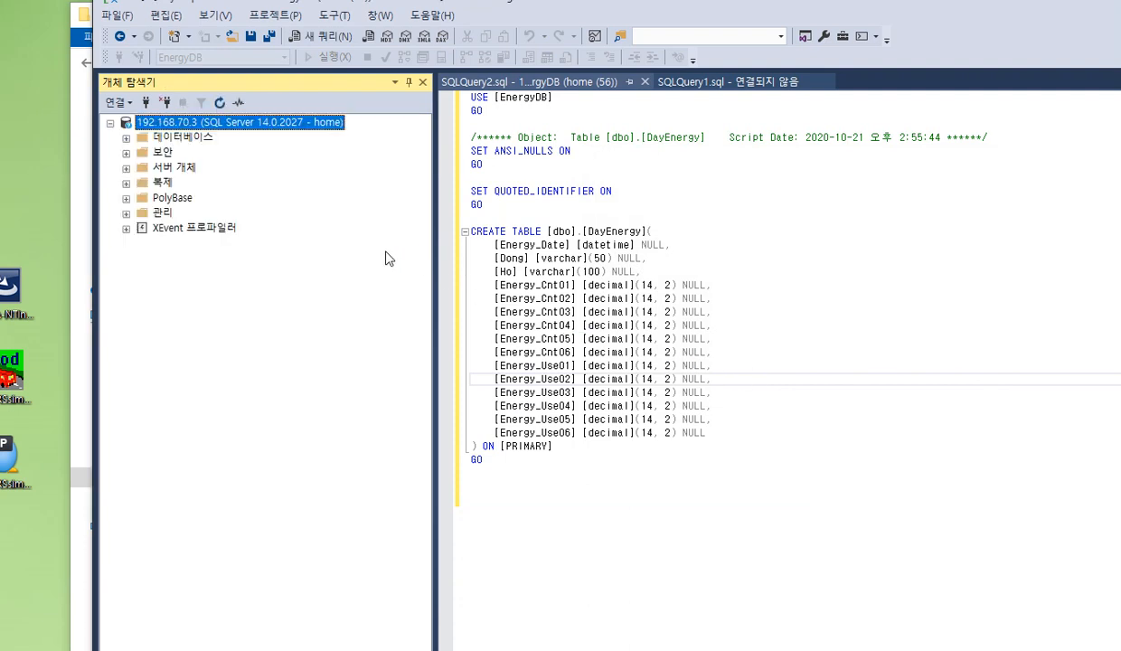
Expand the EnergyDB database down to its tables and select the top 1000 rows of dbo.DayEnergy
click(127, 138)
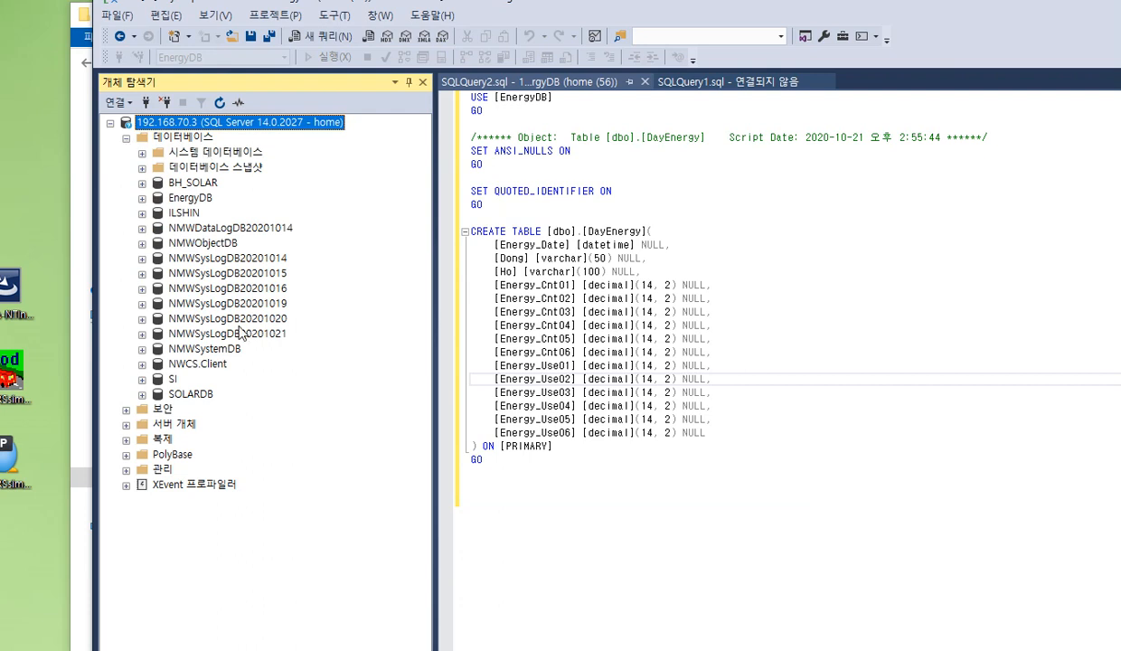
double_click(190, 198)
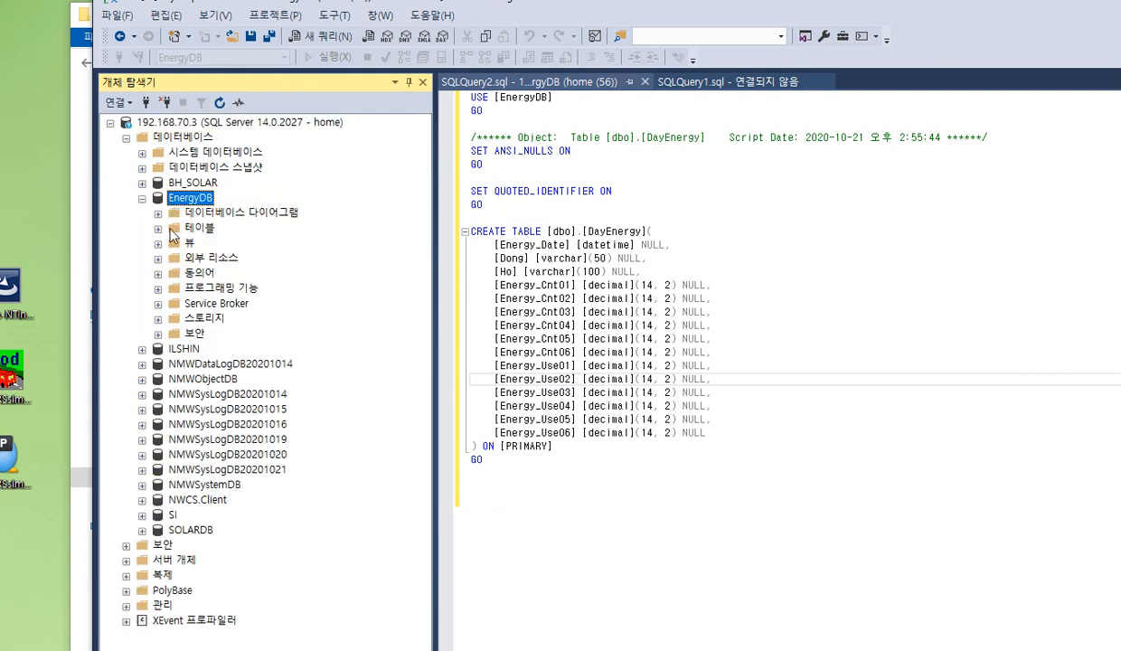
double_click(170, 229)
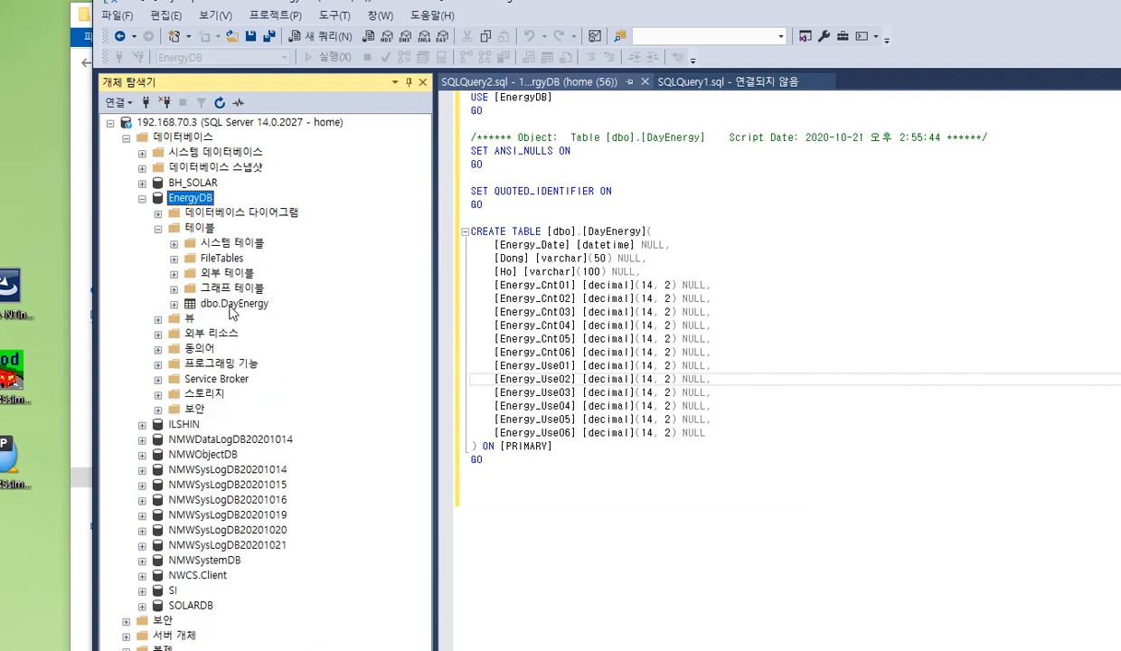
click(233, 307)
right_click(232, 310)
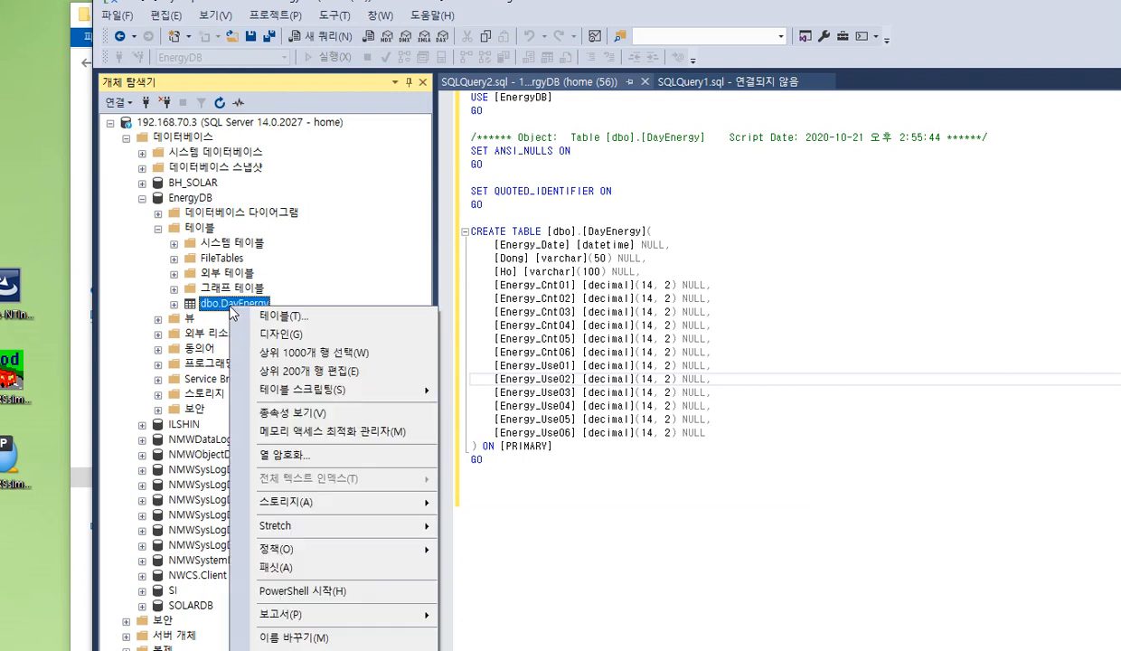
click(331, 362)
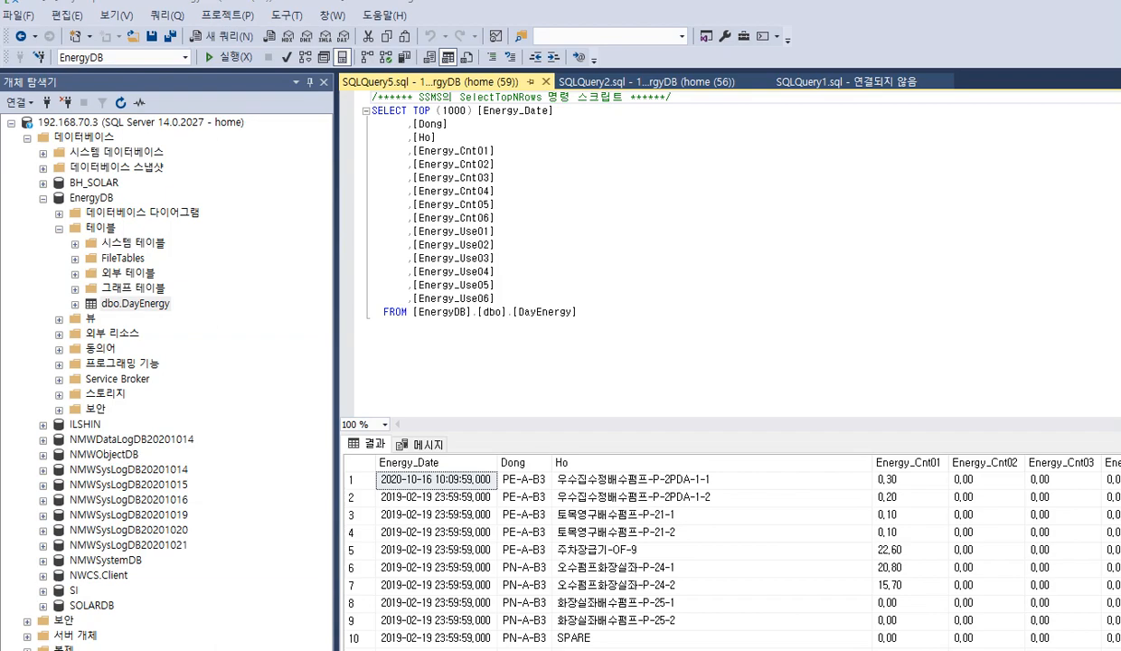
Switch to SqlMap.config in Notepad and highlight the connection string's data source address, the EnergyDB catalog and the user ID
key(alt+Tab)
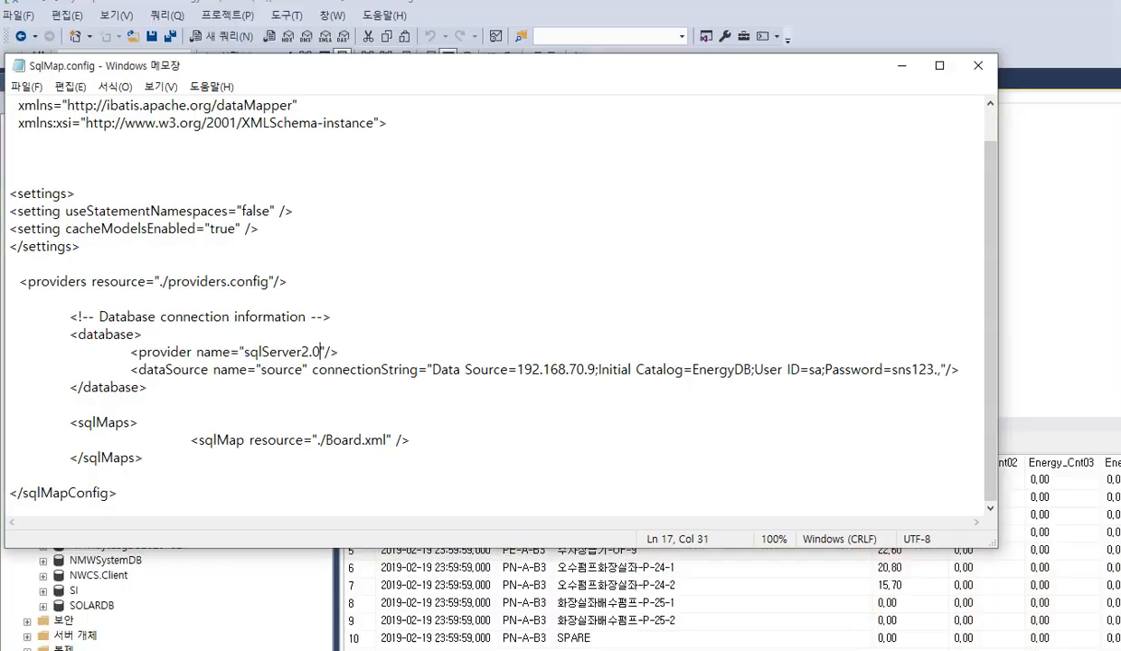
click(518, 369)
drag(518, 369, 596, 370)
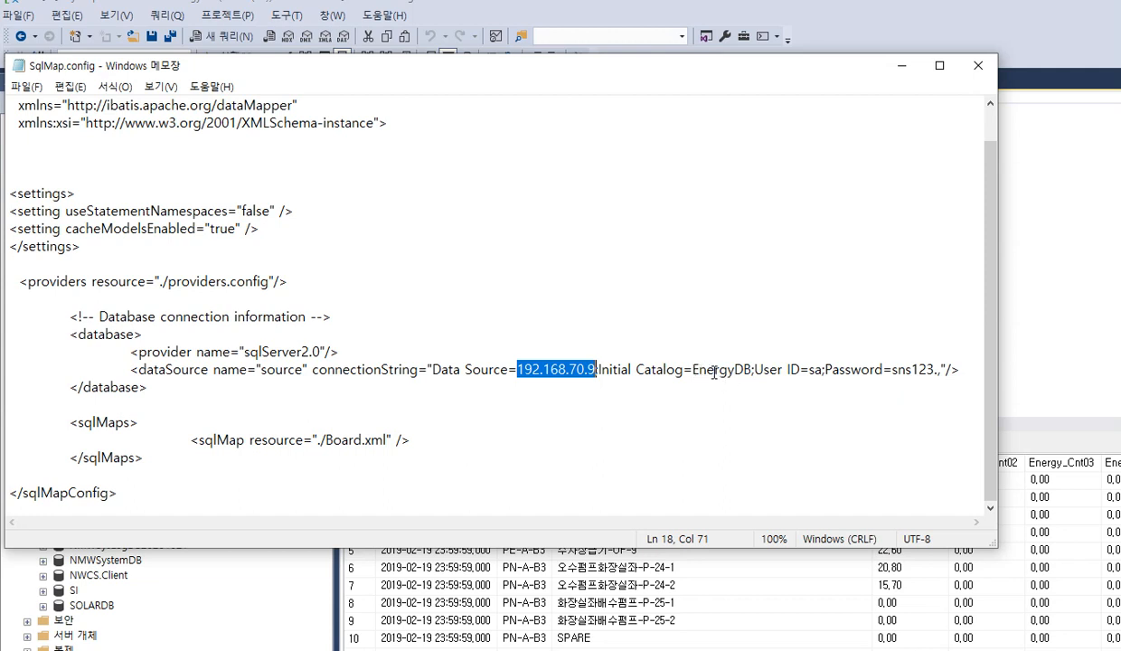
drag(693, 374, 750, 375)
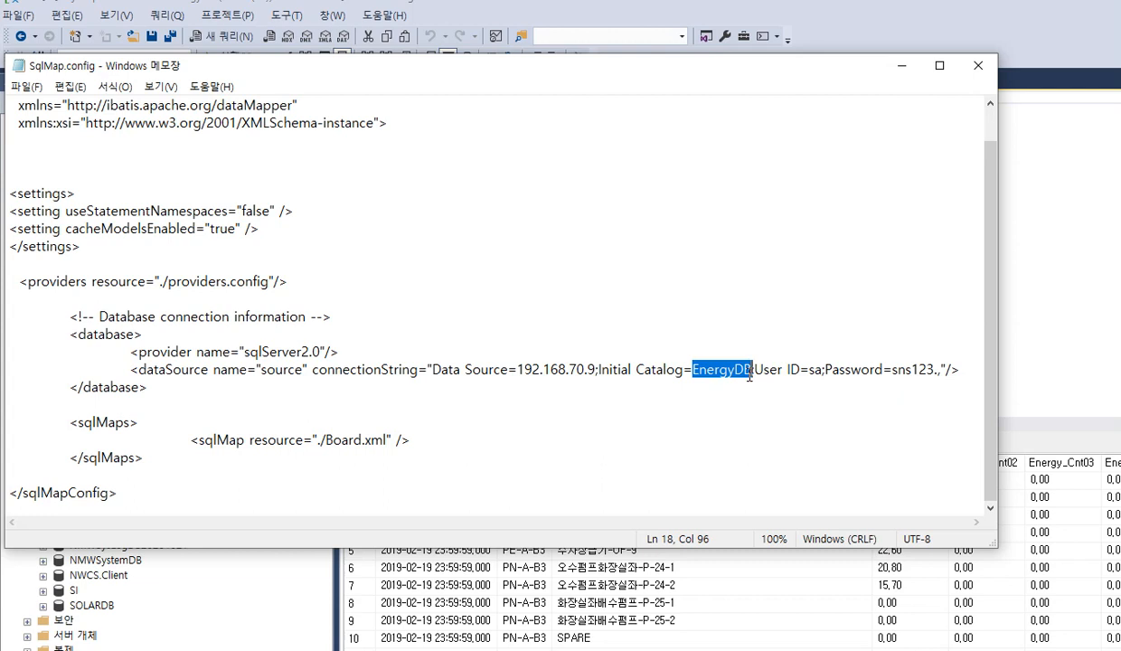
click(811, 370)
drag(810, 370, 826, 371)
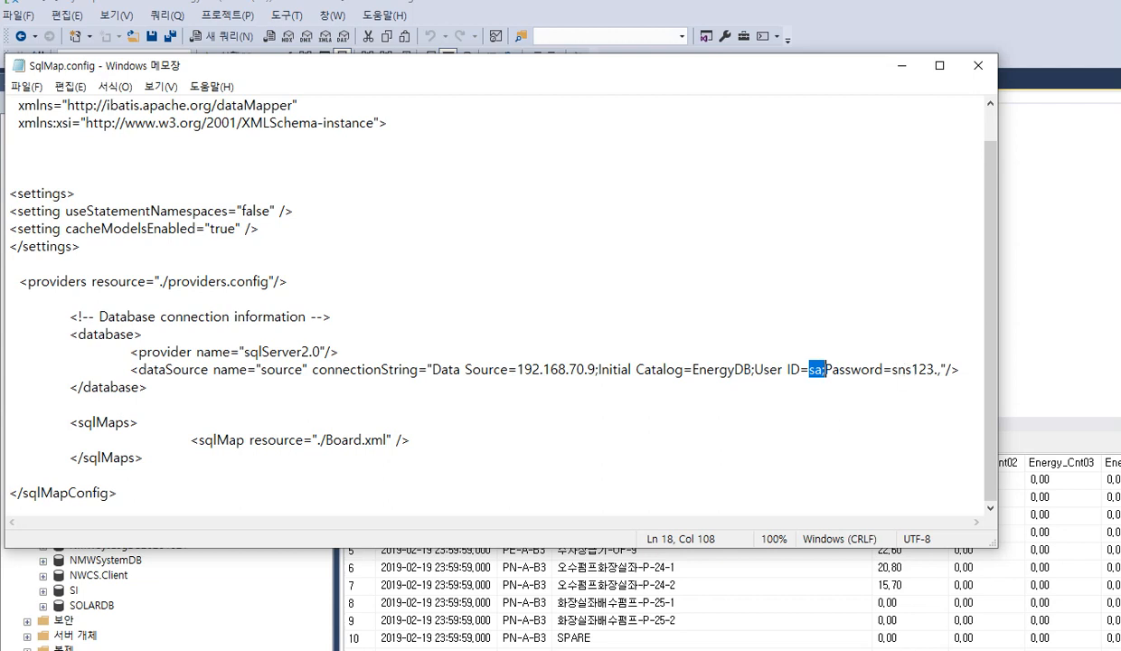
Return to SQL Server Management Studio and collapse and re-expand the 192.168.70.3 server node
key(alt+Tab)
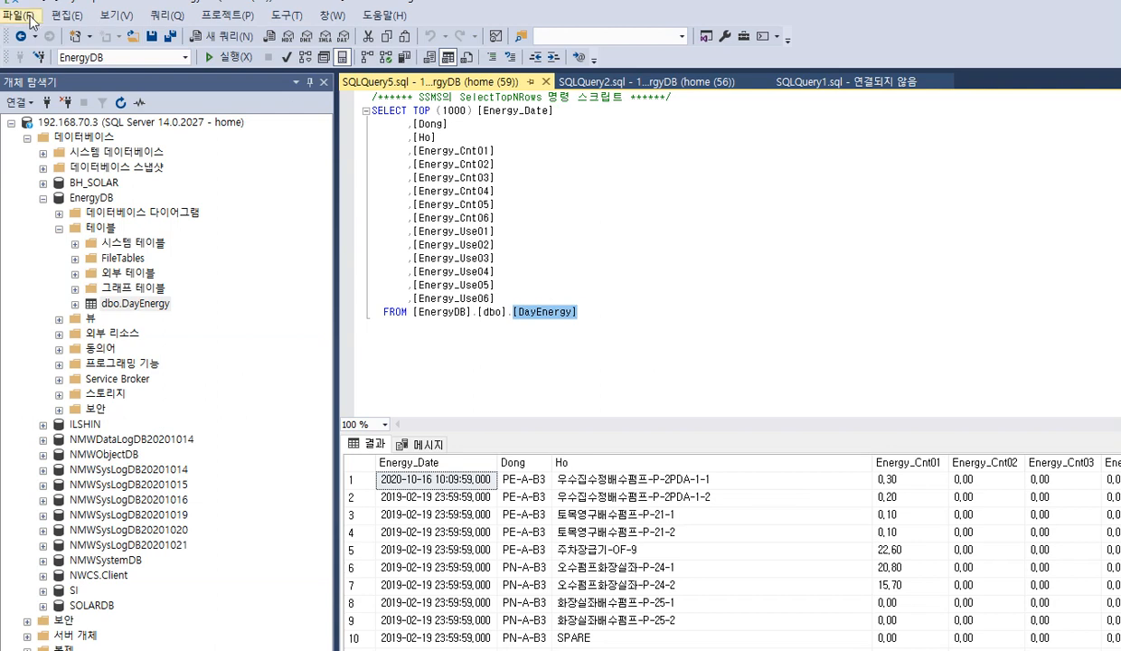
double_click(118, 124)
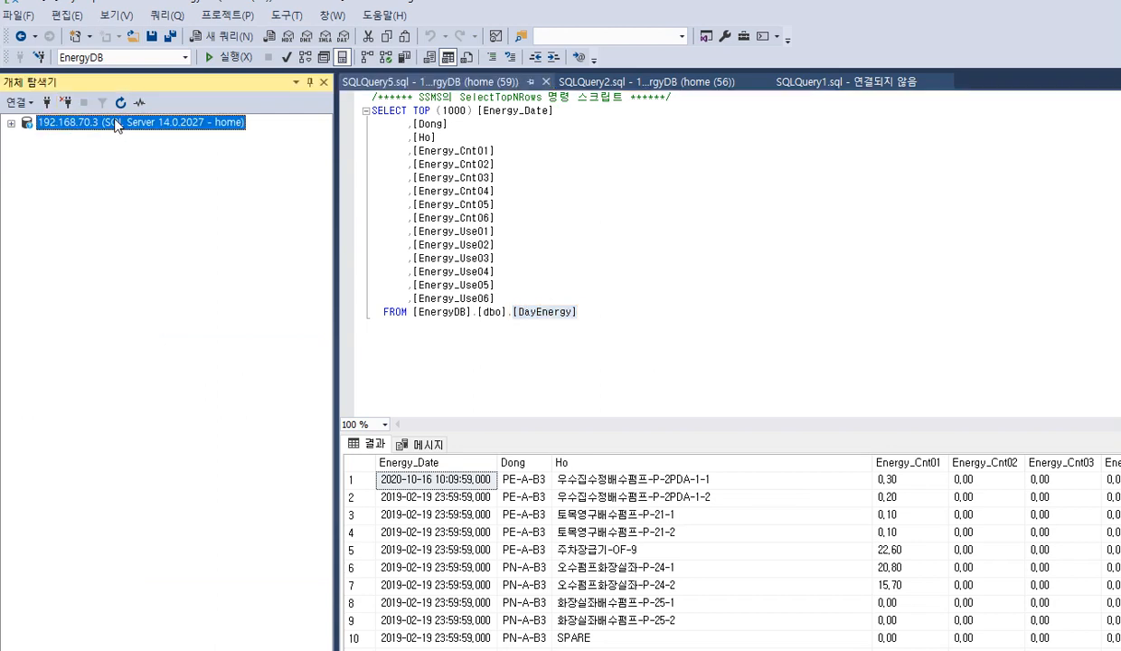
click(11, 124)
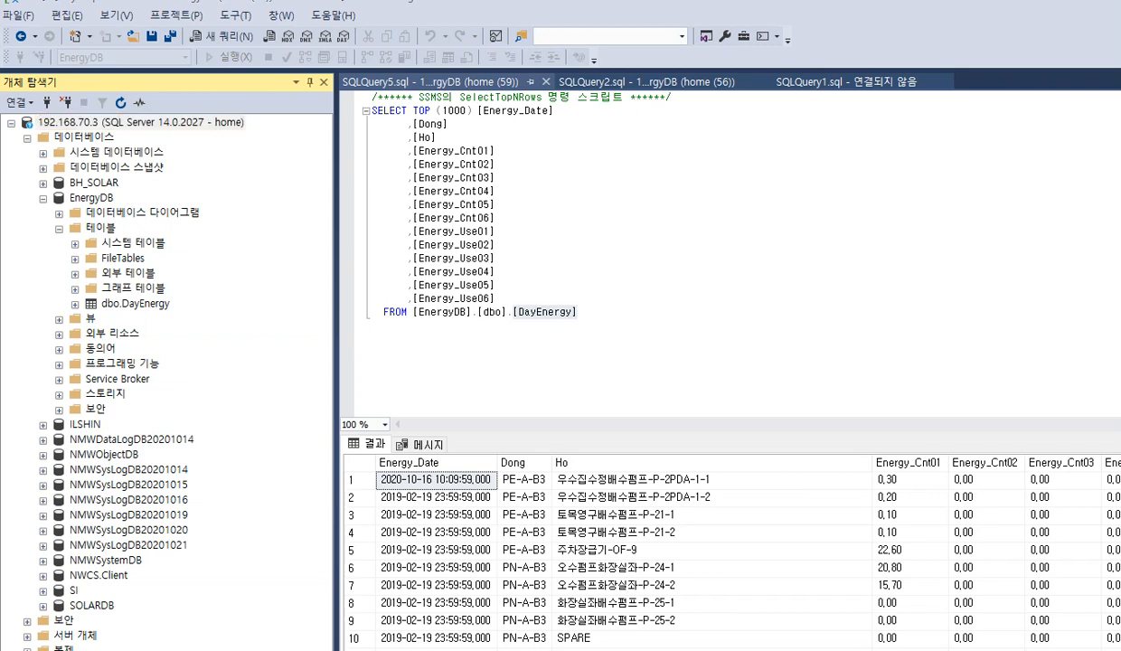
Switch to the DBadapter folder and minimize the 31_원격검침_20190507_최종.xls workbook covering it
click(237, 648)
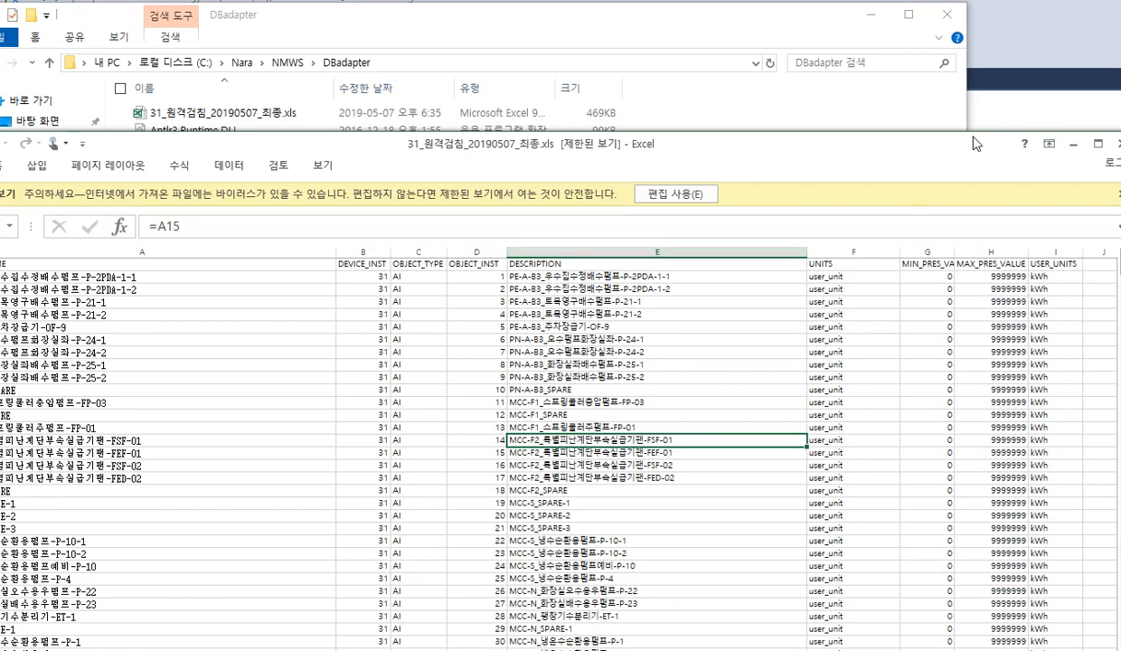
drag(965, 140, 857, 144)
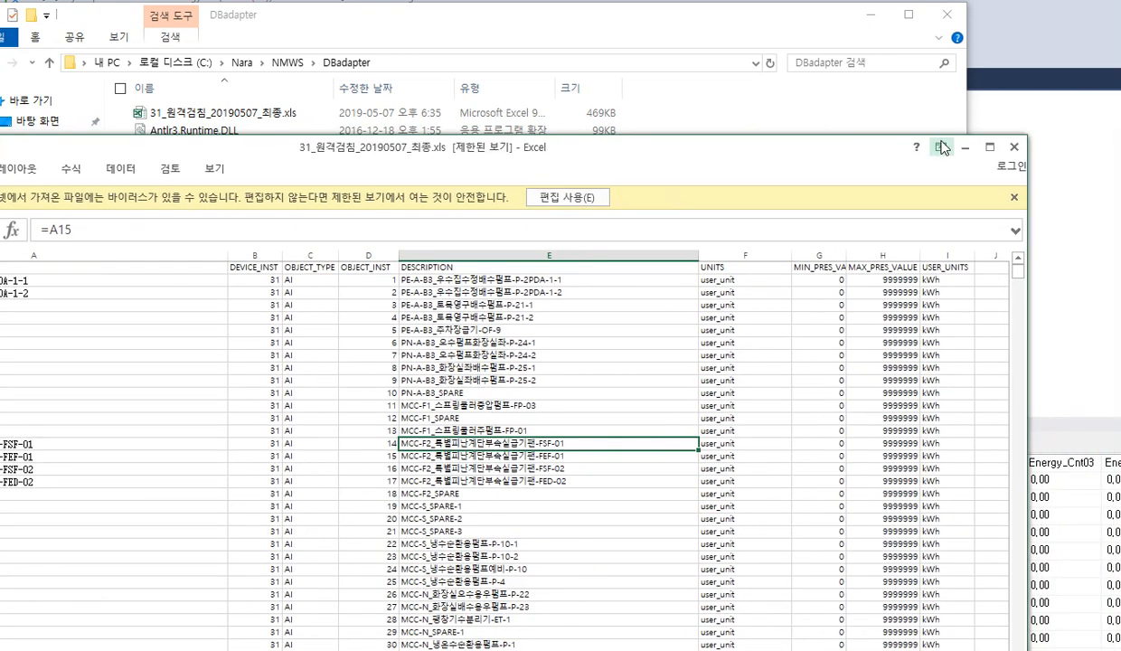
click(939, 145)
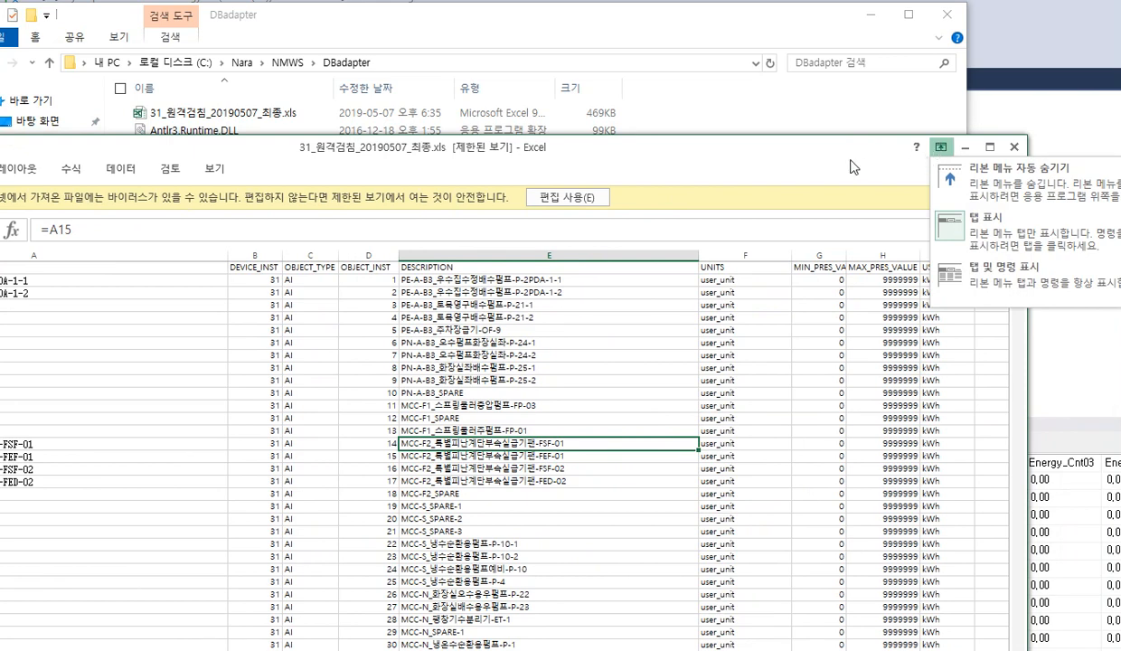
click(945, 147)
click(966, 147)
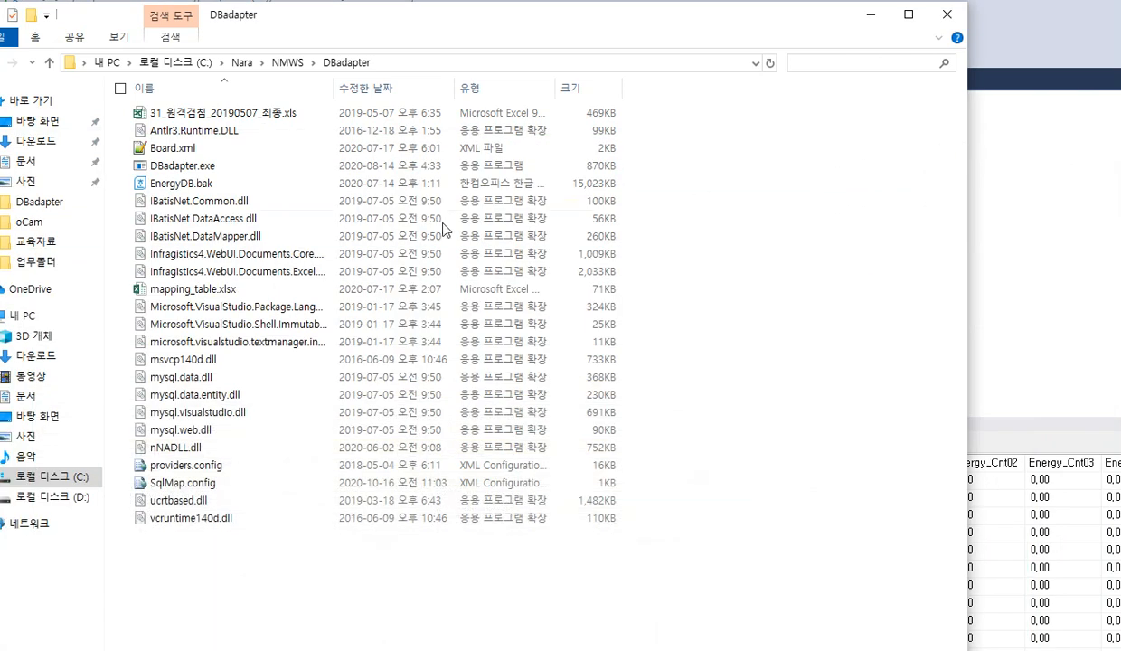
Open mapping_table.xlsx from the DBadapter folder and enable editing of the workbook
double_click(177, 290)
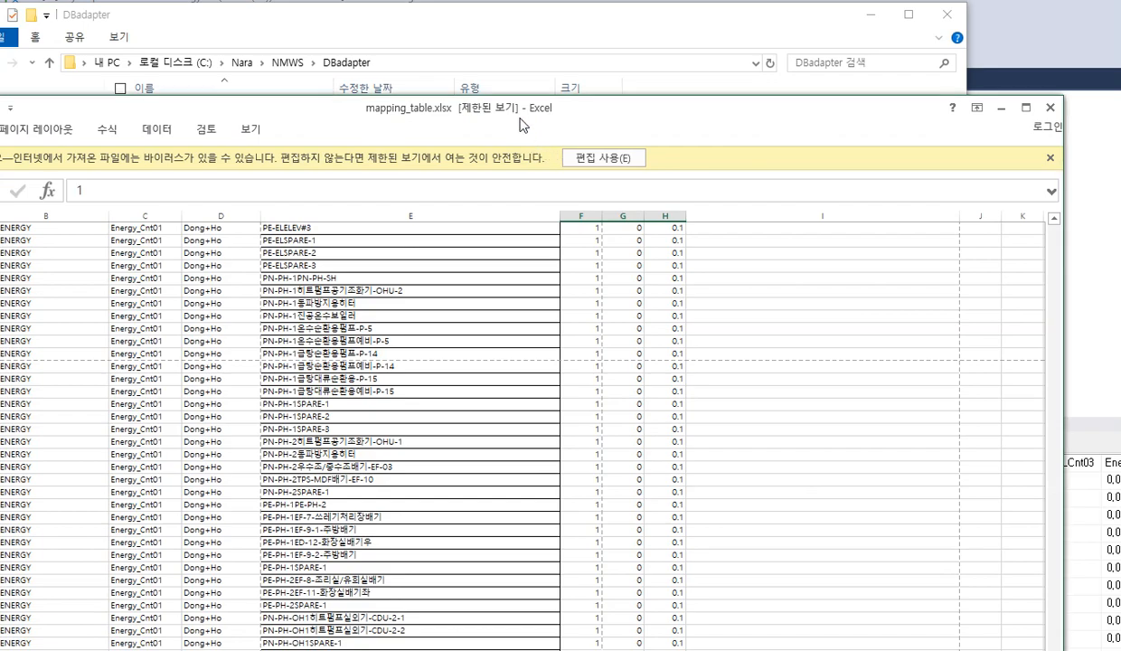
drag(520, 124, 723, 93)
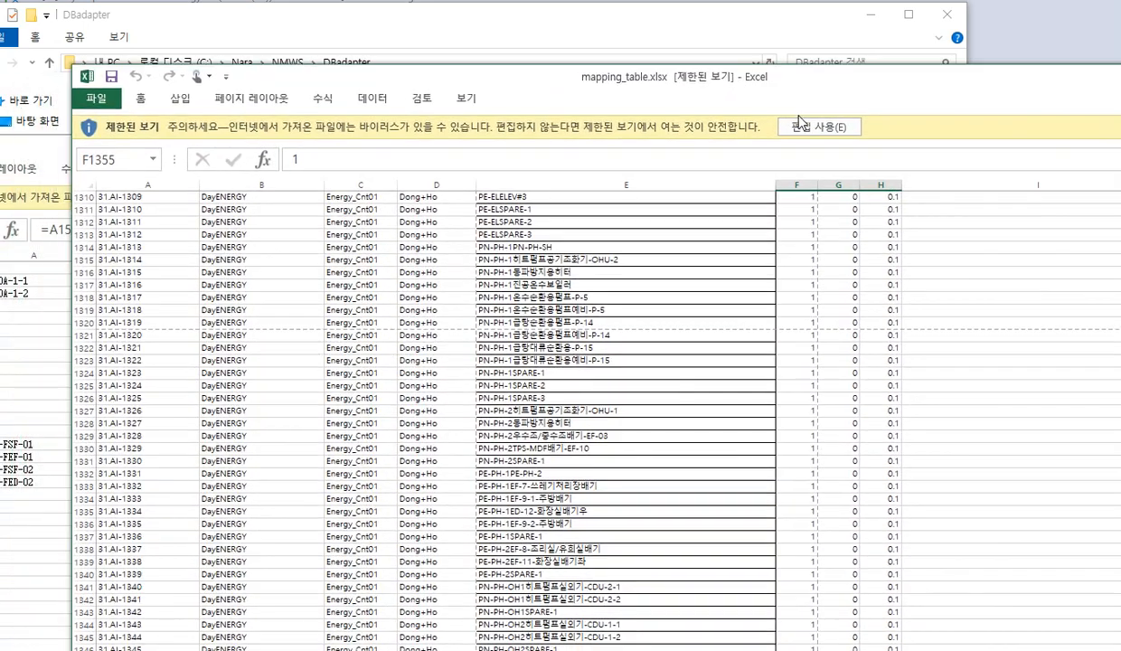
click(802, 125)
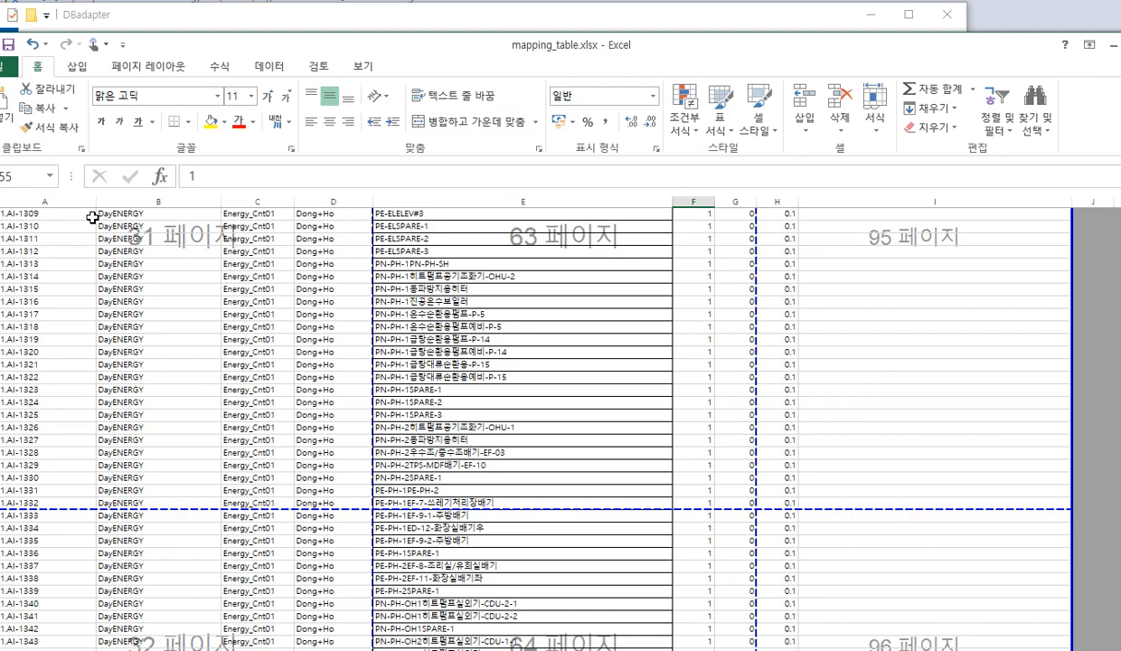
Go back to the header row of the mapping sheet and select the DB Table heading in B1
scroll(54, 260, up, 8)
scroll(69, 261, up, 20)
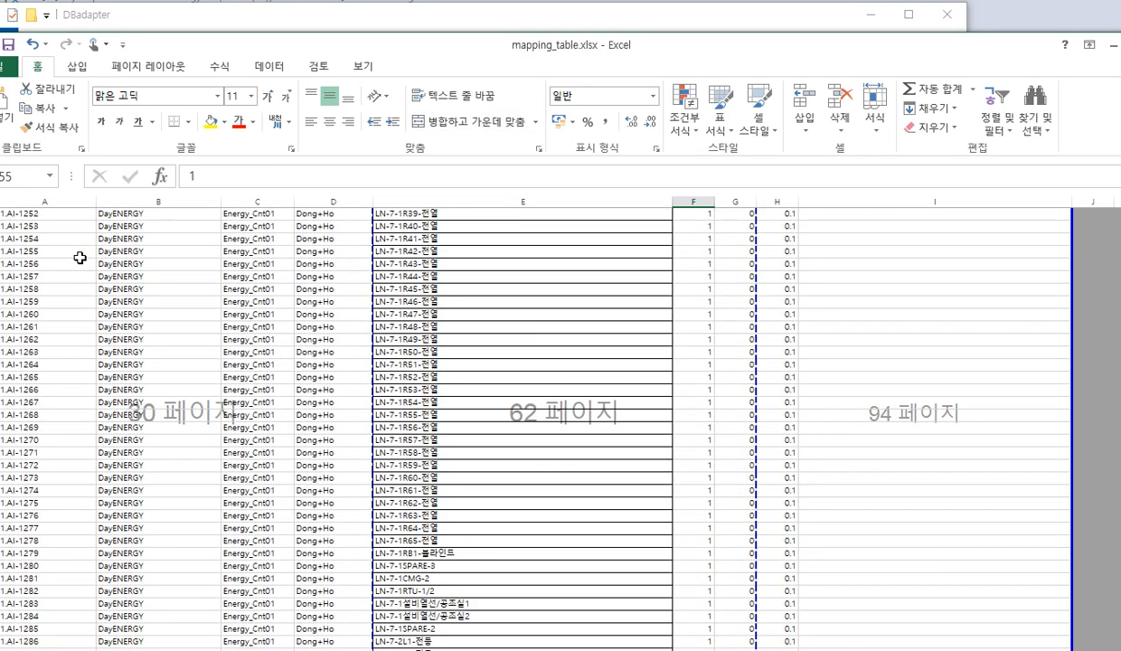
scroll(91, 252, up, 4)
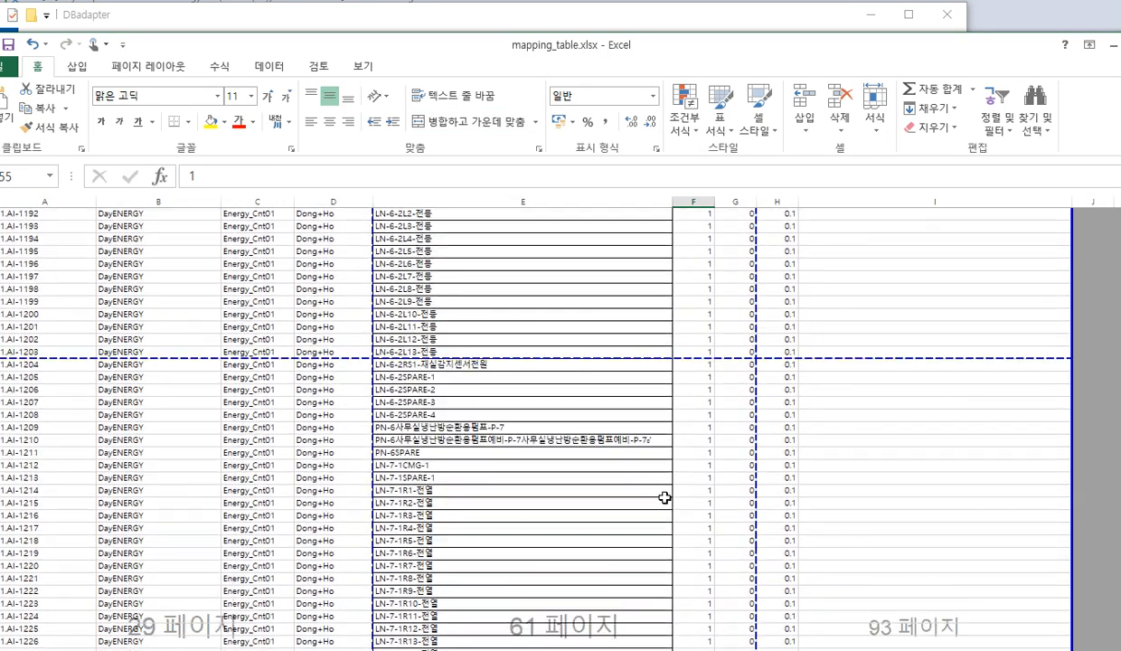
drag(1120, 588, 1120, 210)
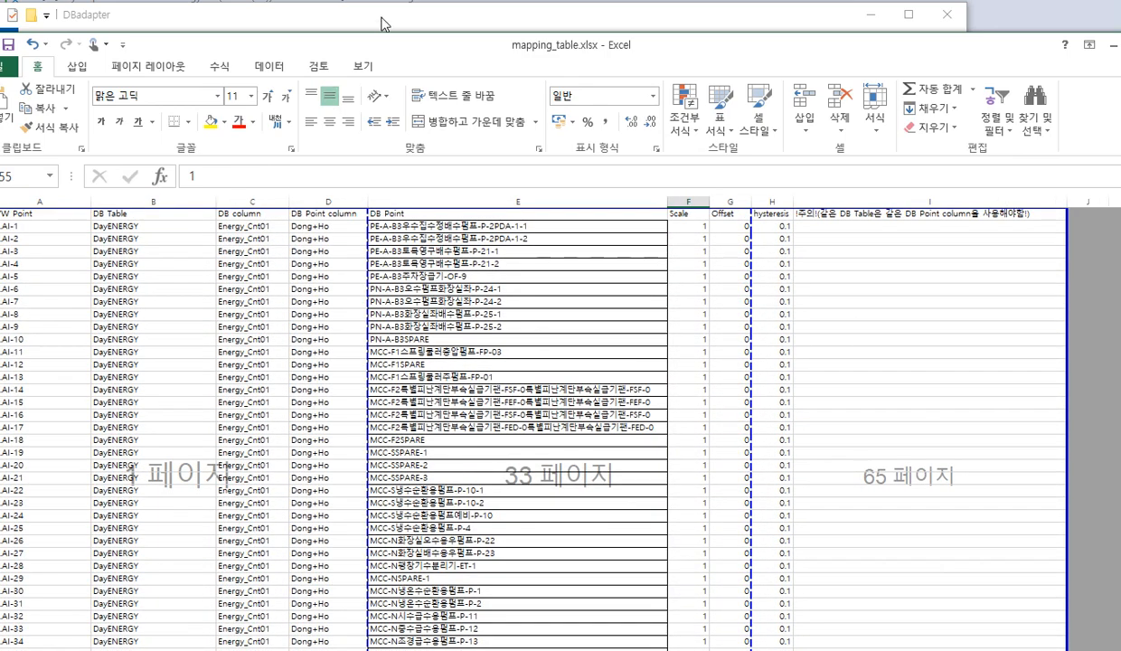
drag(379, 53, 412, 56)
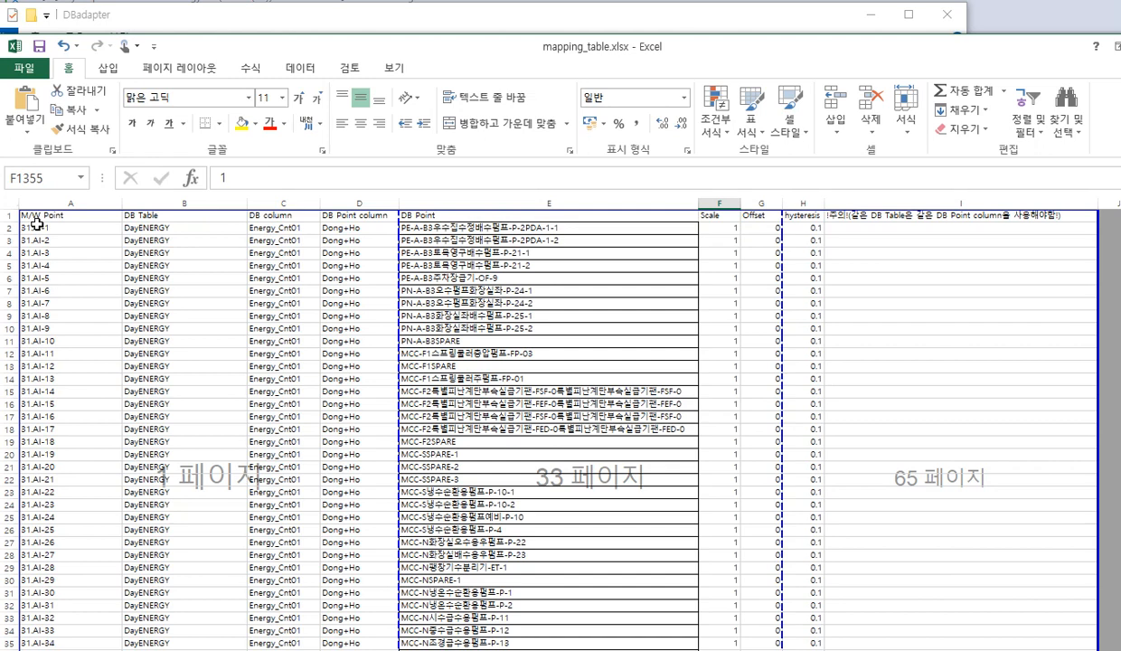
click(141, 226)
click(140, 219)
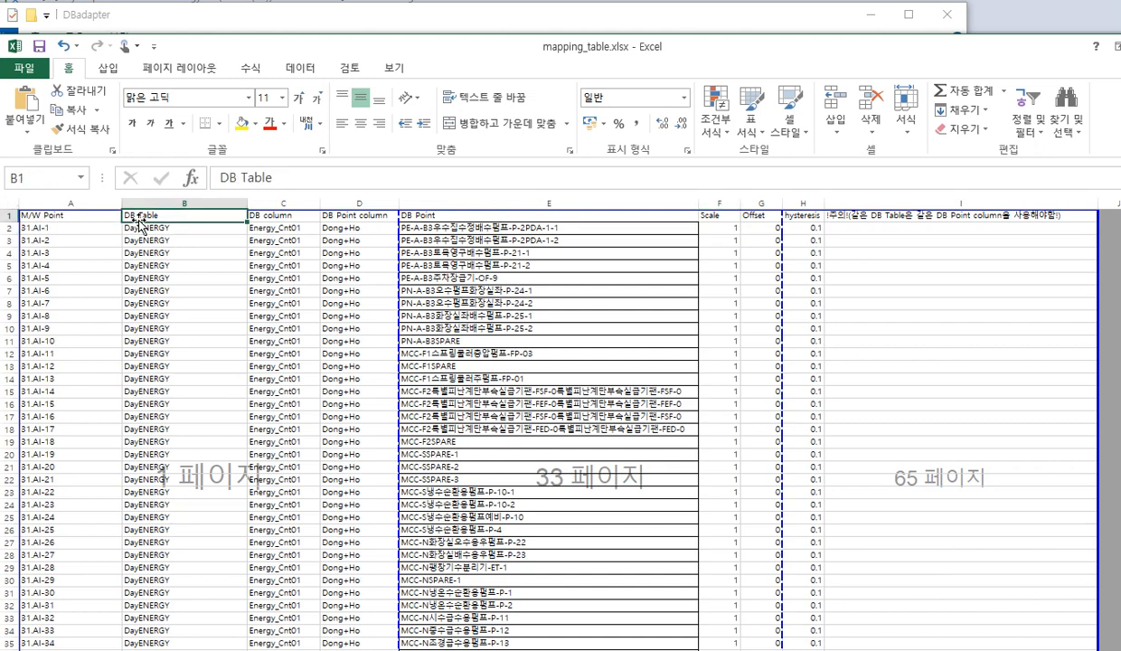
Select the DB column heading, jump to the last filled cell of that column, and go back to the top rows
click(273, 218)
key(ctrl+Down)
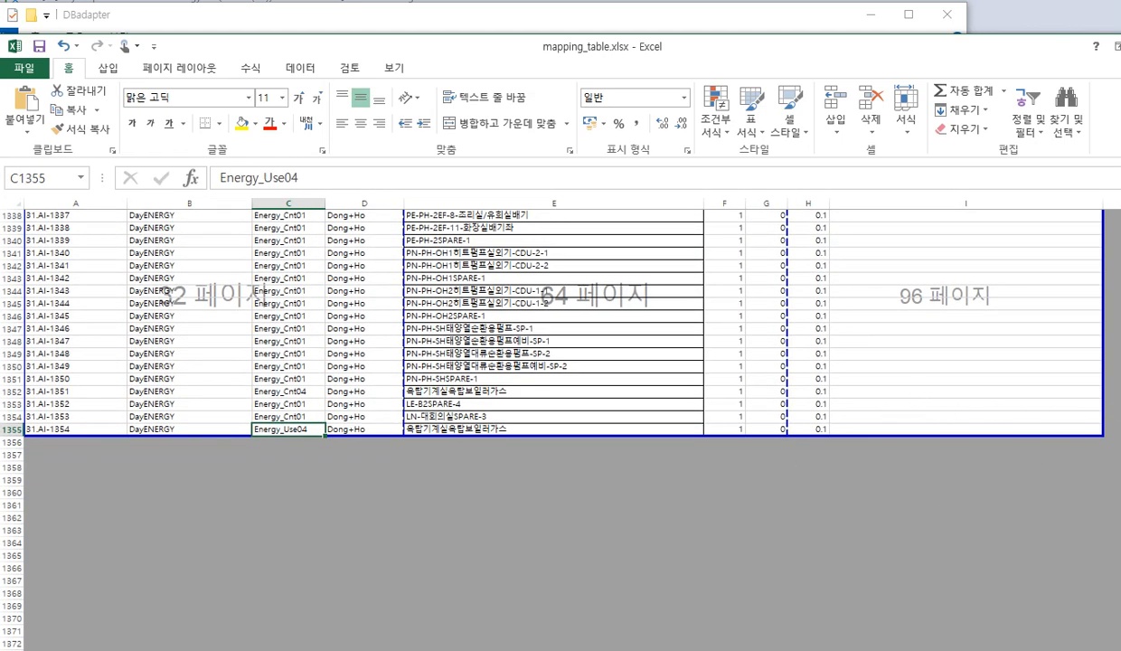
scroll(258, 291, down, 1)
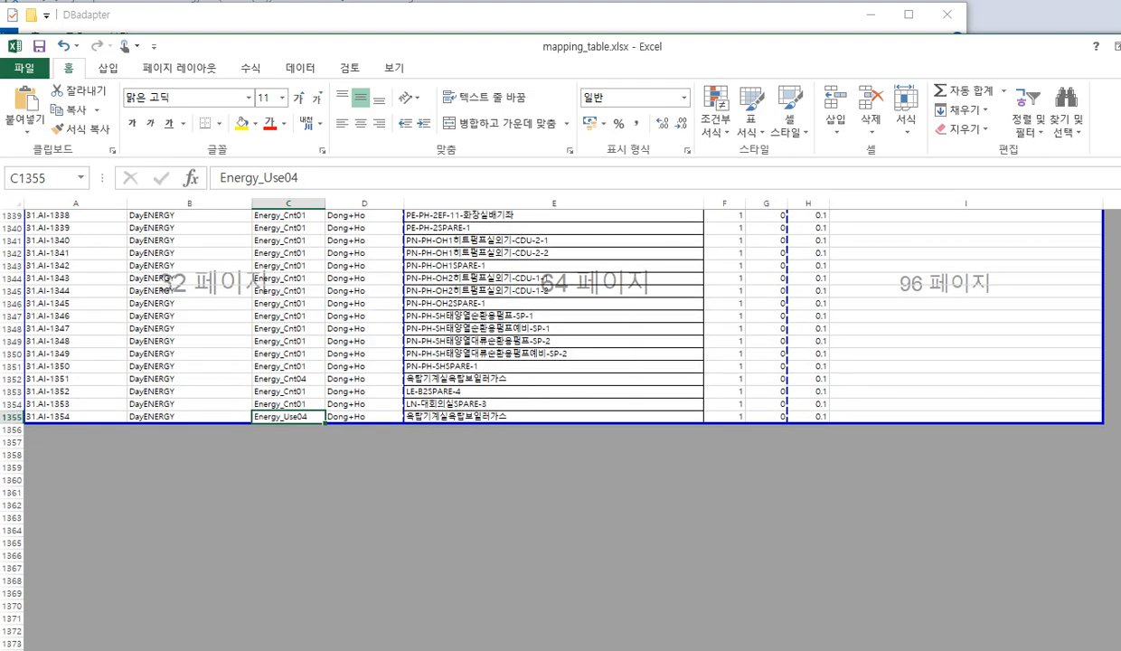
scroll(259, 281, up, 20)
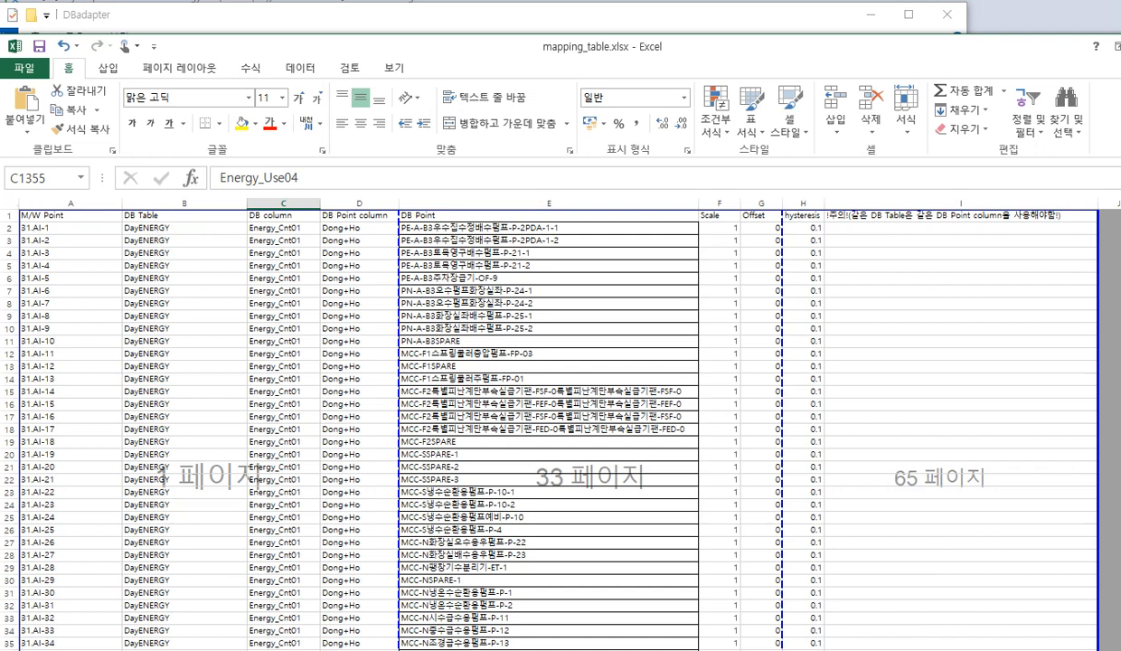
Switch to SQL Server Management Studio, select the dbo.DayEnergy table under EnergyDB, and return to mapping_table.xlsx
key(alt+Tab)
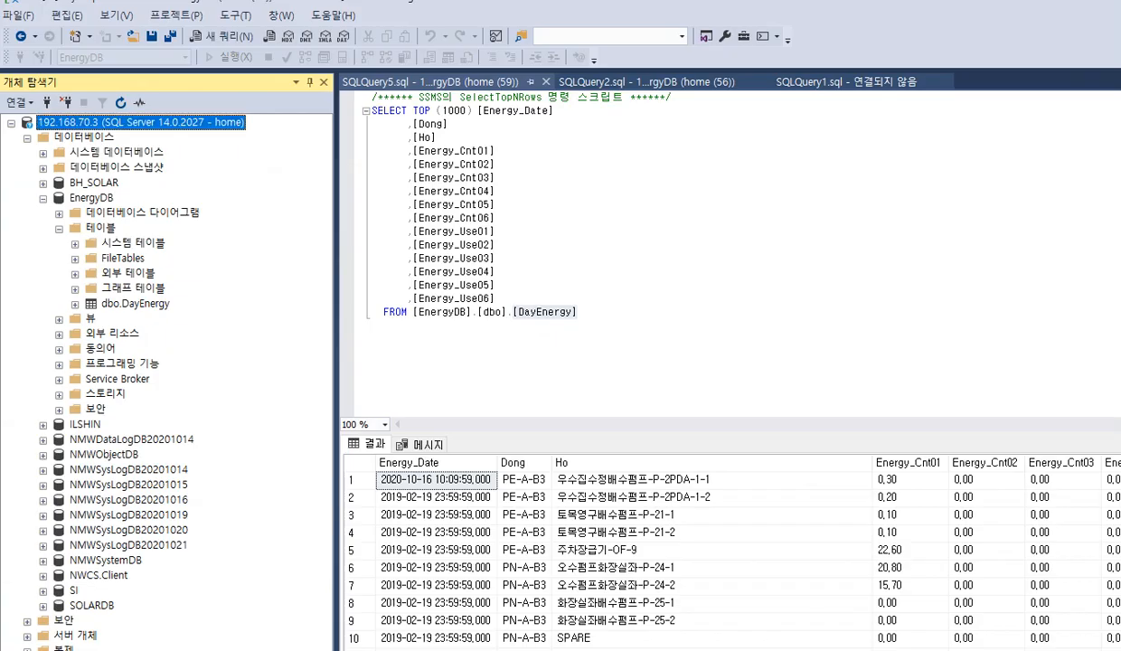
click(135, 304)
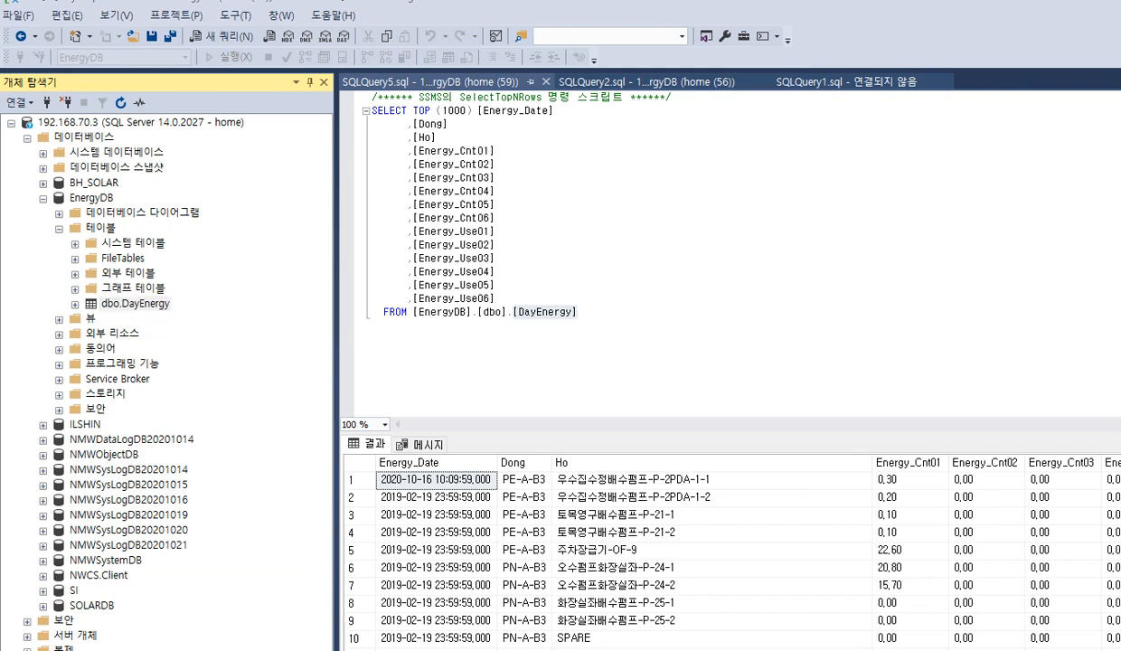
key(alt+Tab)
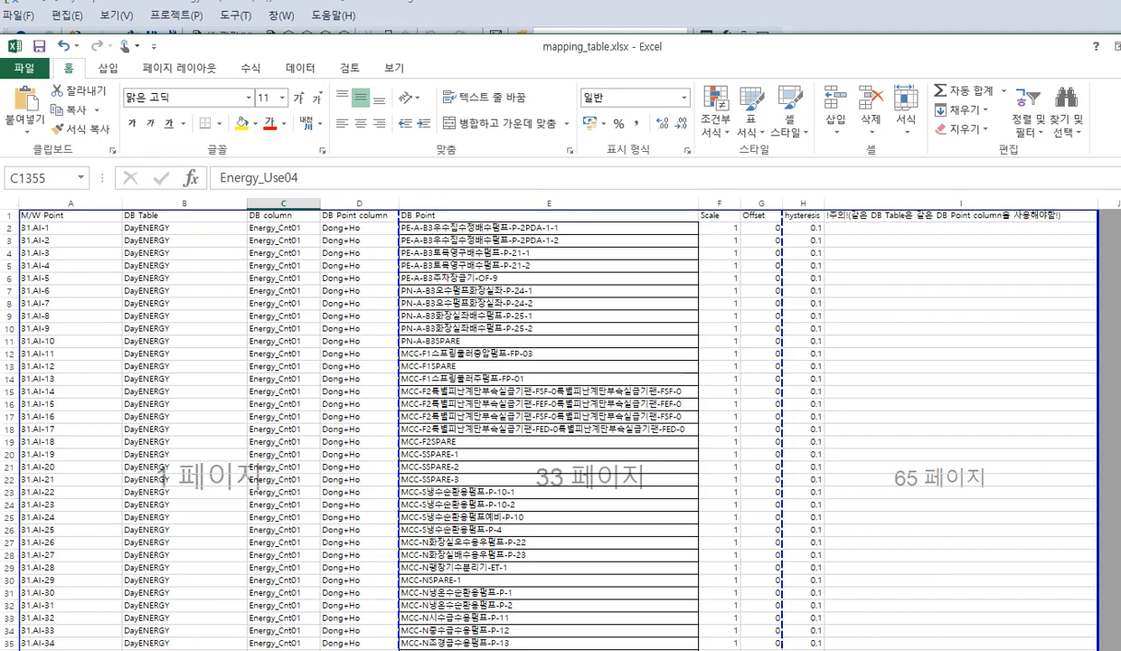
Return to SQL Server Management Studio, check row 5's Energy_Use01 value in the DayEnergy results, and narrow the object tree beside them
key(alt+Tab)
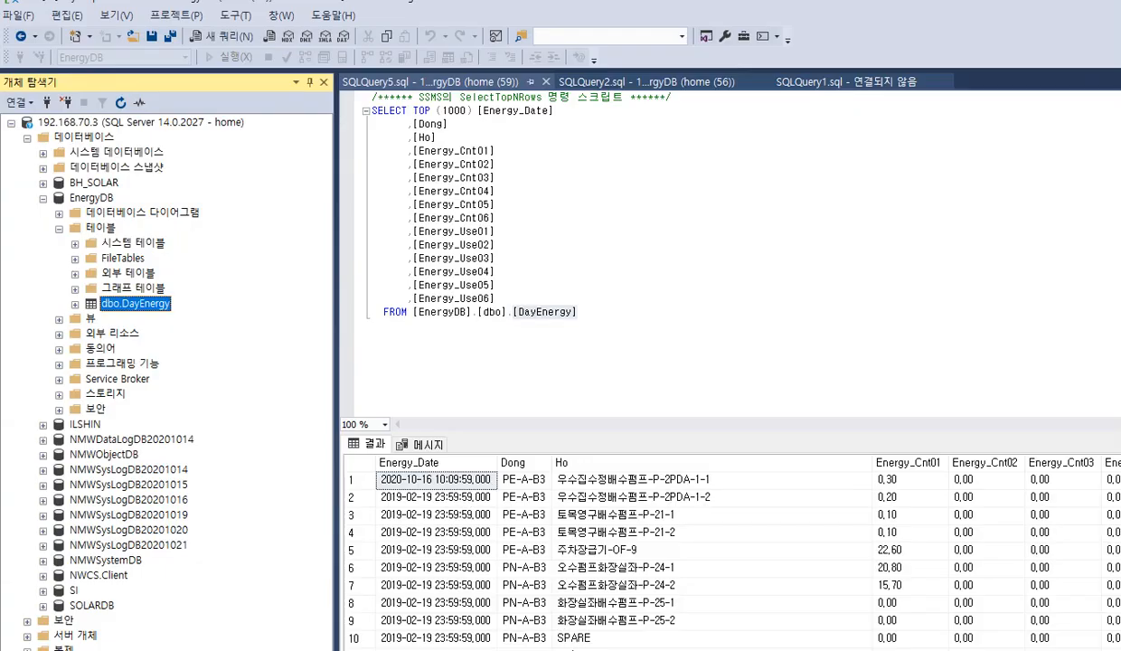
drag(634, 650, 753, 650)
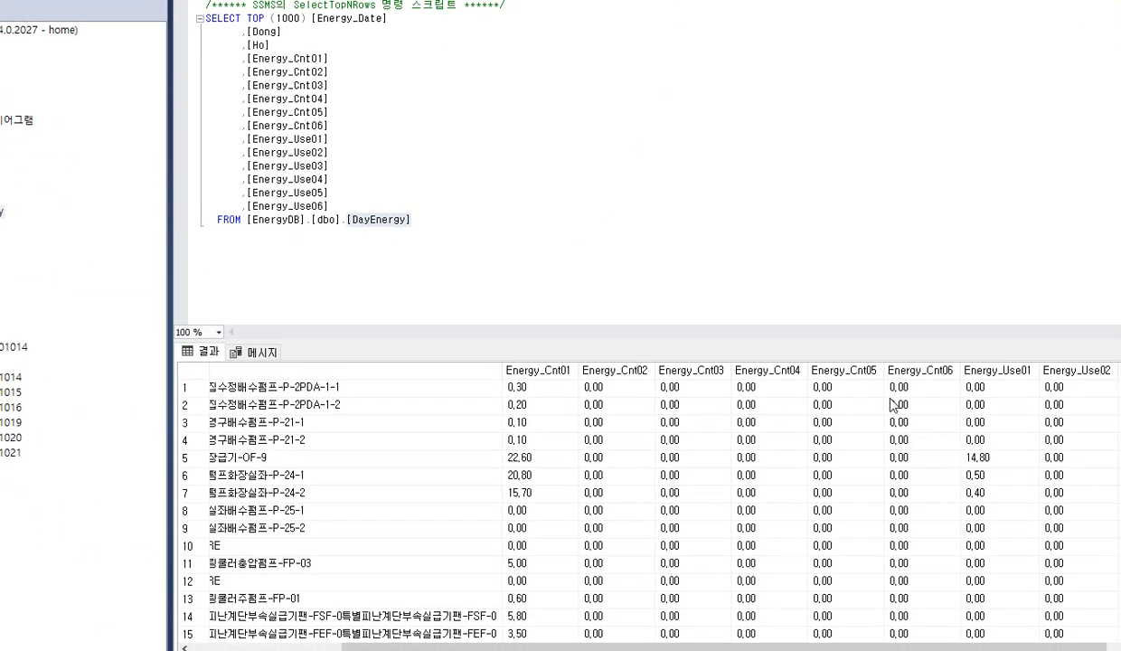
scroll(896, 404, down, 1)
click(987, 407)
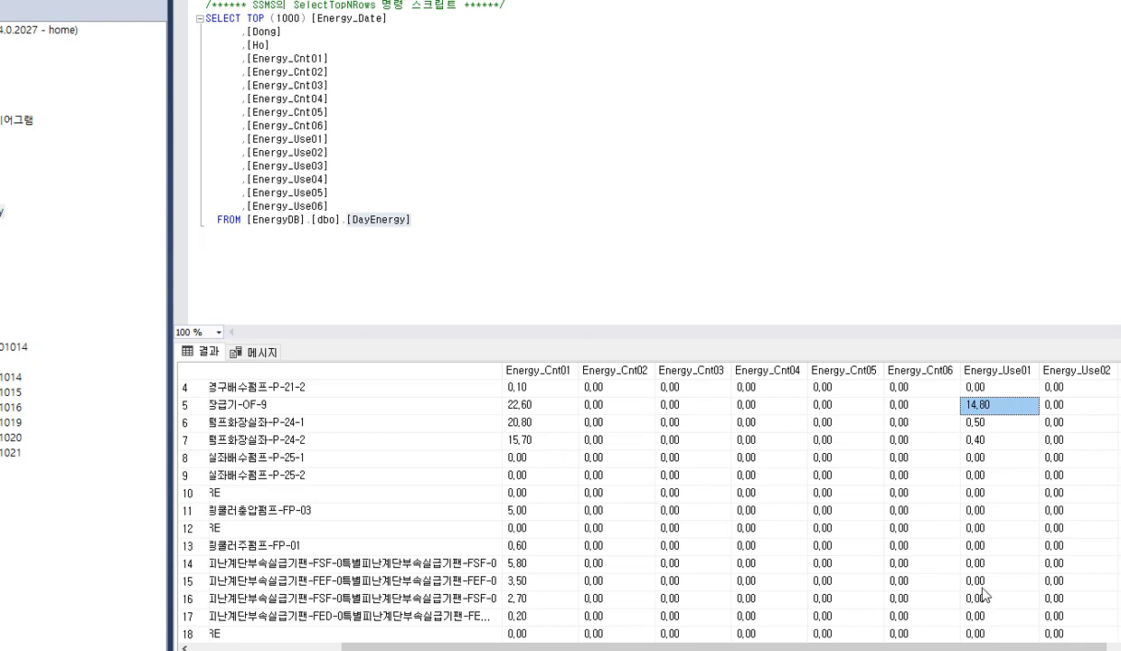
drag(967, 636, 1118, 636)
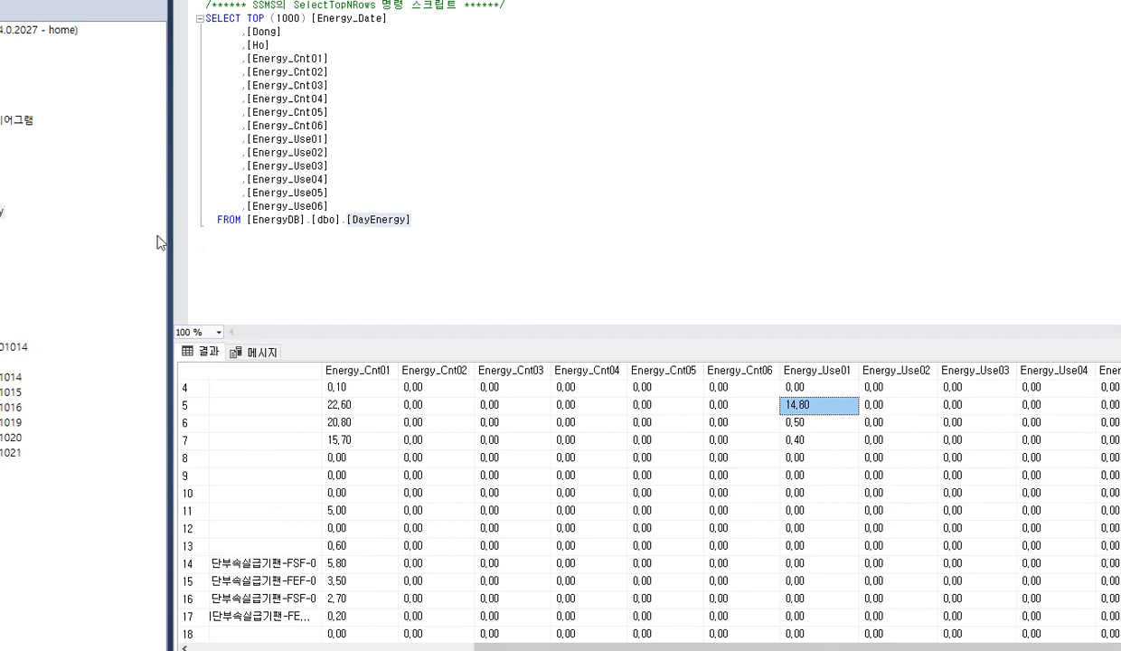
drag(171, 240, 74, 239)
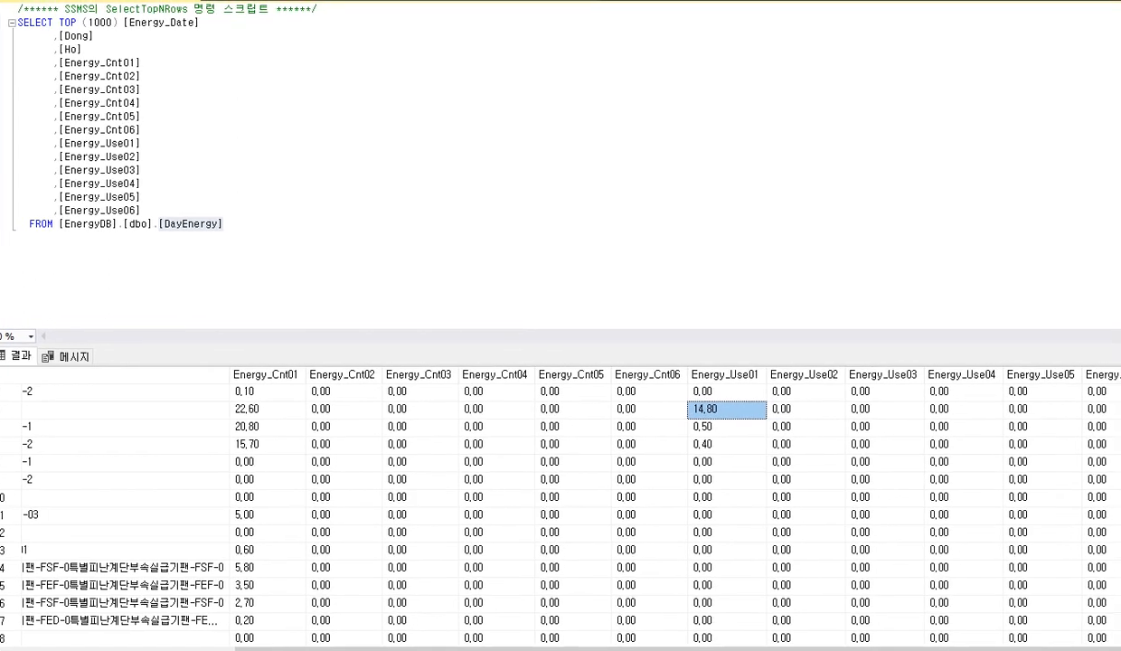
Select the Energy_Use01 value and the Energy_Cnt01 value in the results row for 냉온수순환용펌프-P-2
scroll(891, 391, down, 8)
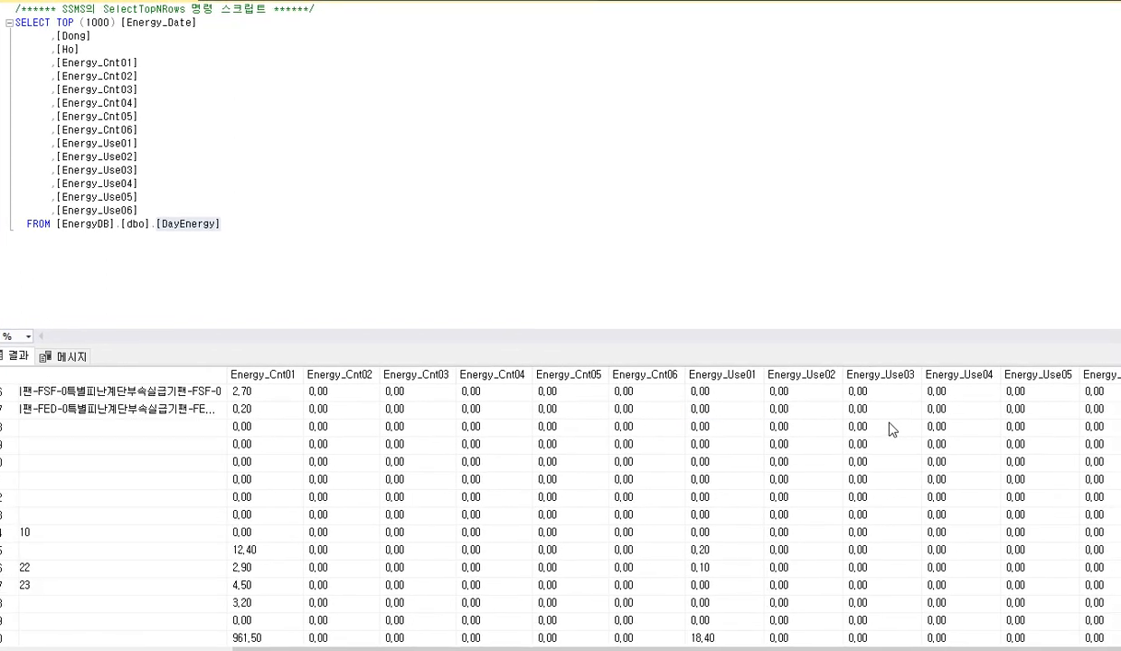
click(713, 443)
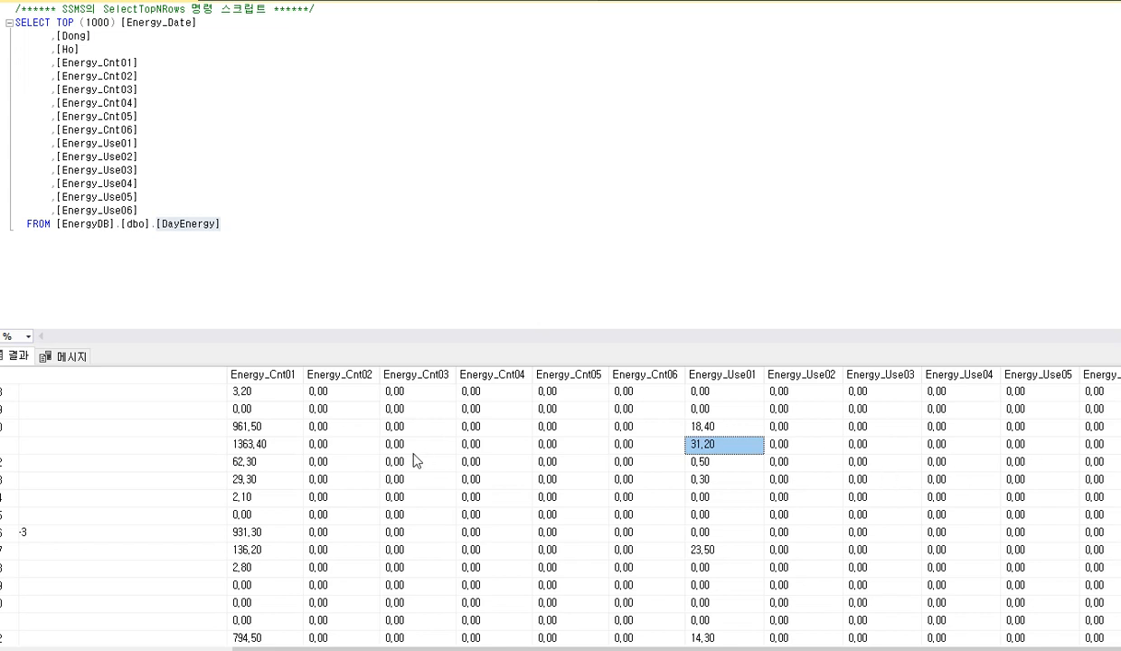
click(262, 446)
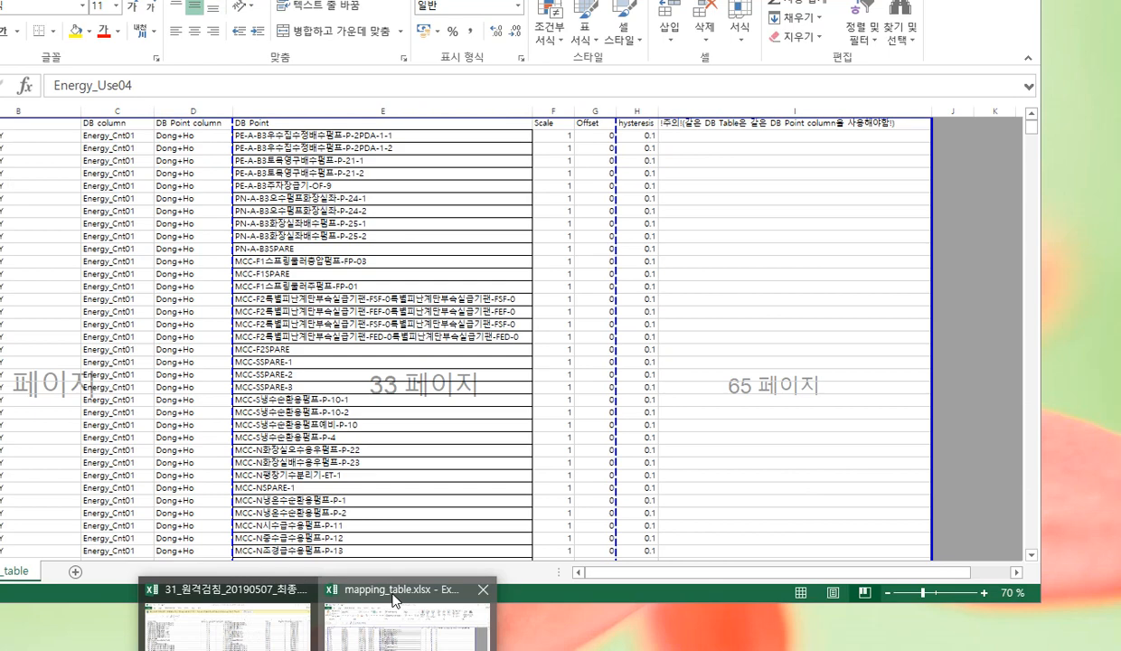
Check the mapping columns in mapping_table.xlsx, and return to the DayEnergy results to view the Dong and Ho columns
click(385, 587)
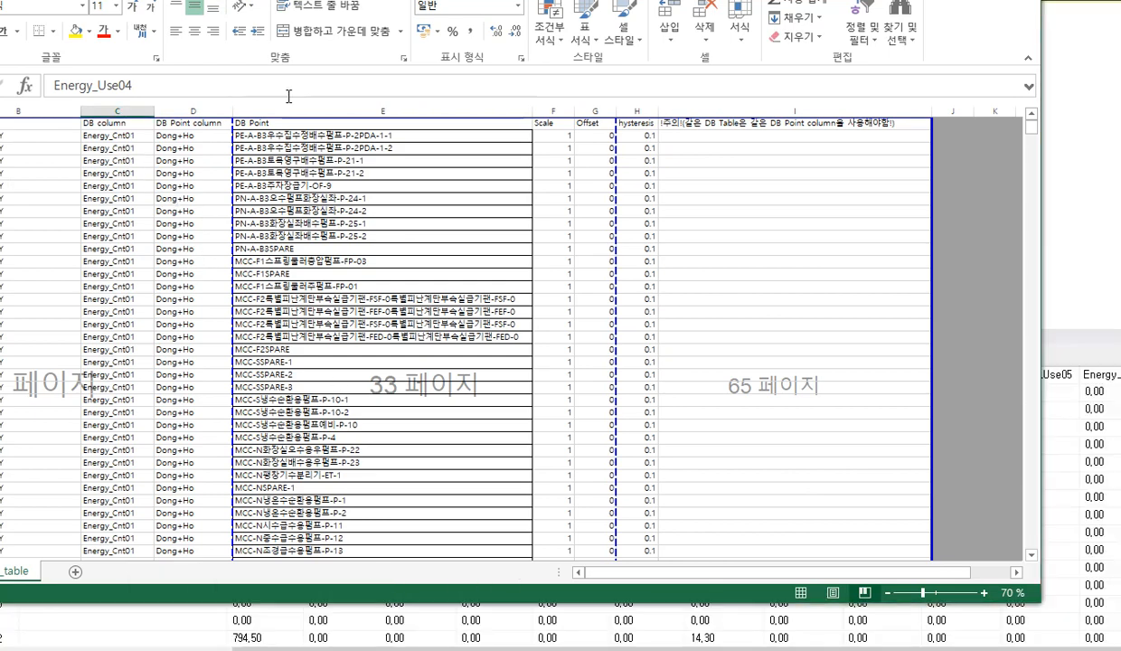
drag(299, 0, 373, 12)
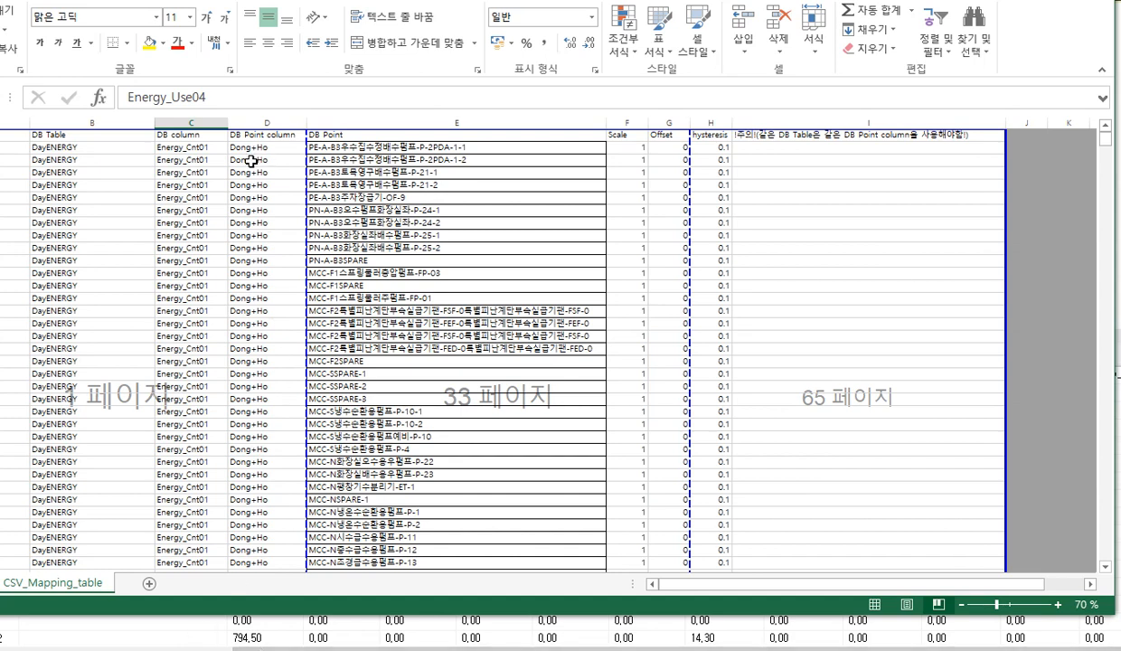
click(192, 638)
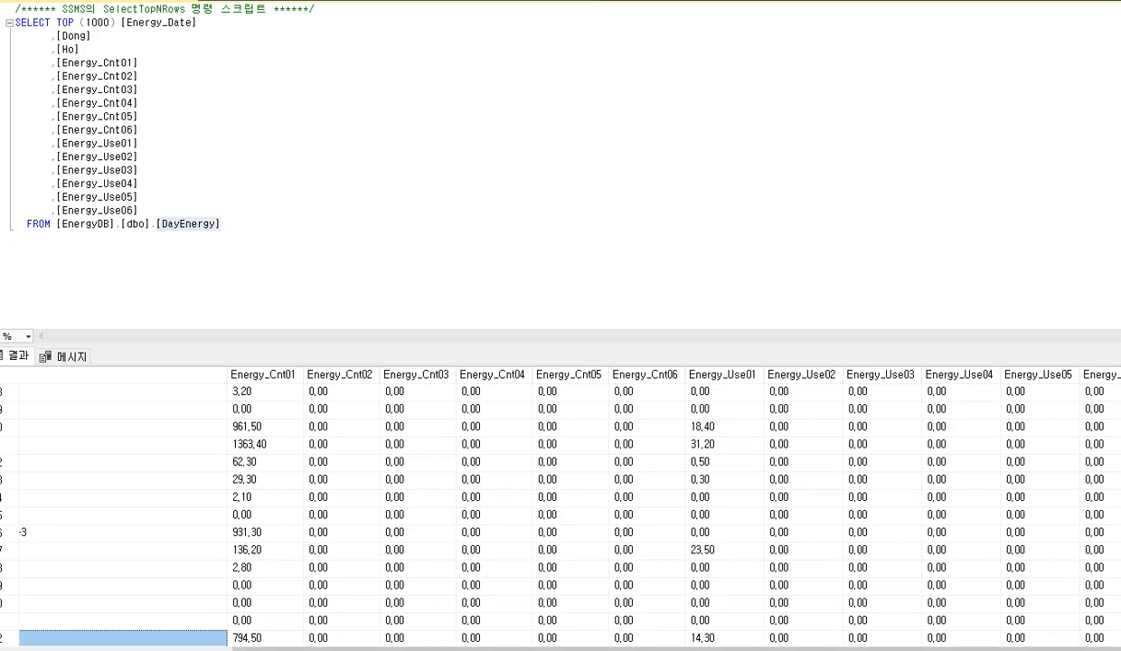
drag(344, 649, 152, 649)
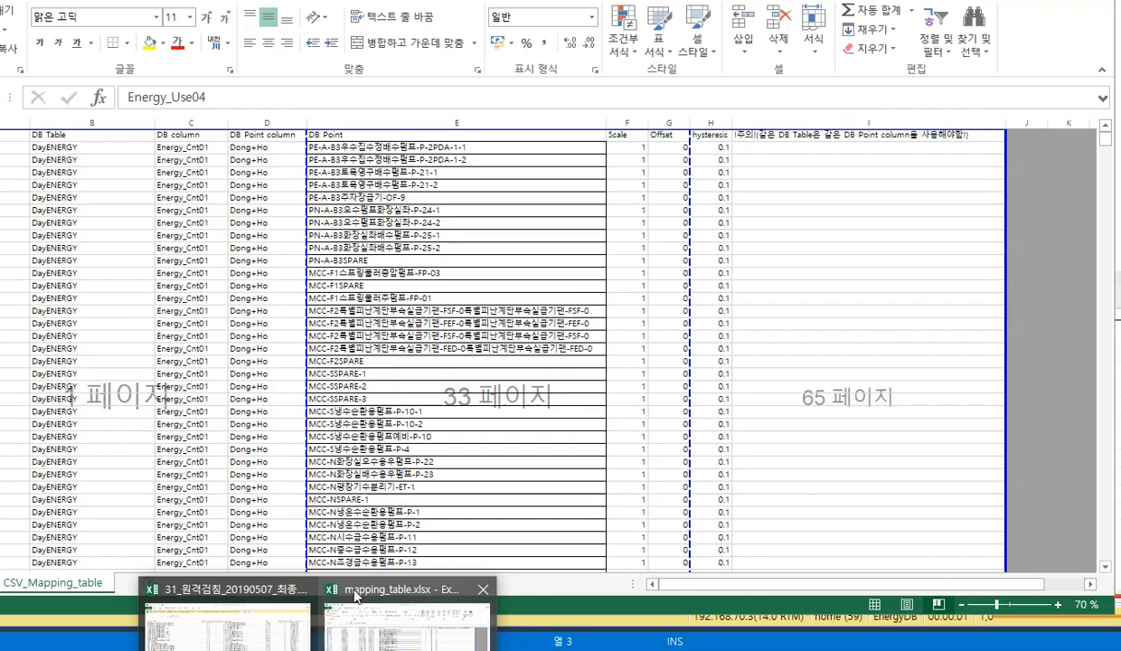
Switch to mapping_table.xlsx and highlight the full DB Point name PE-A-B3우수집수정배수펌프-P-2PDA-1-2 in cell E3
click(355, 595)
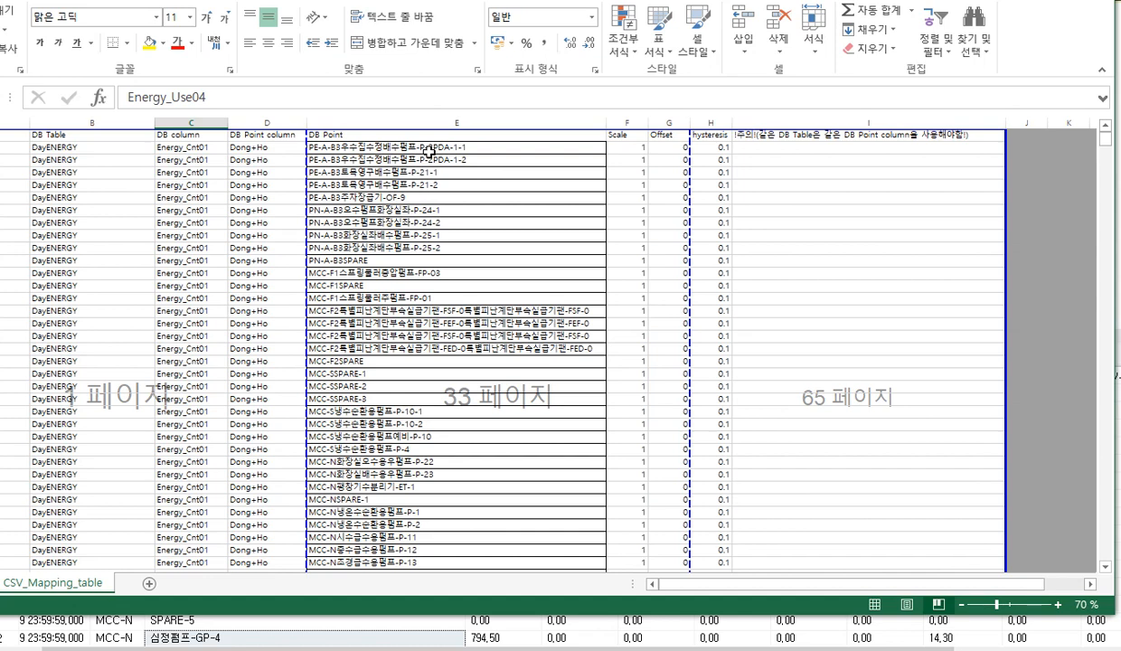
click(347, 161)
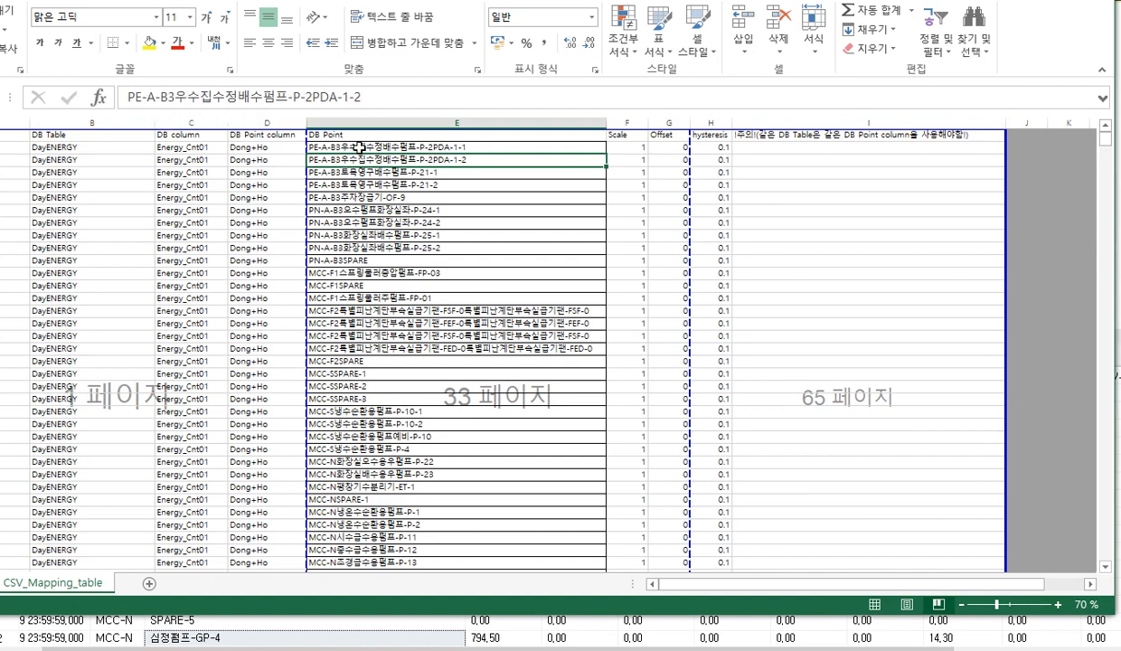
drag(375, 99, 109, 103)
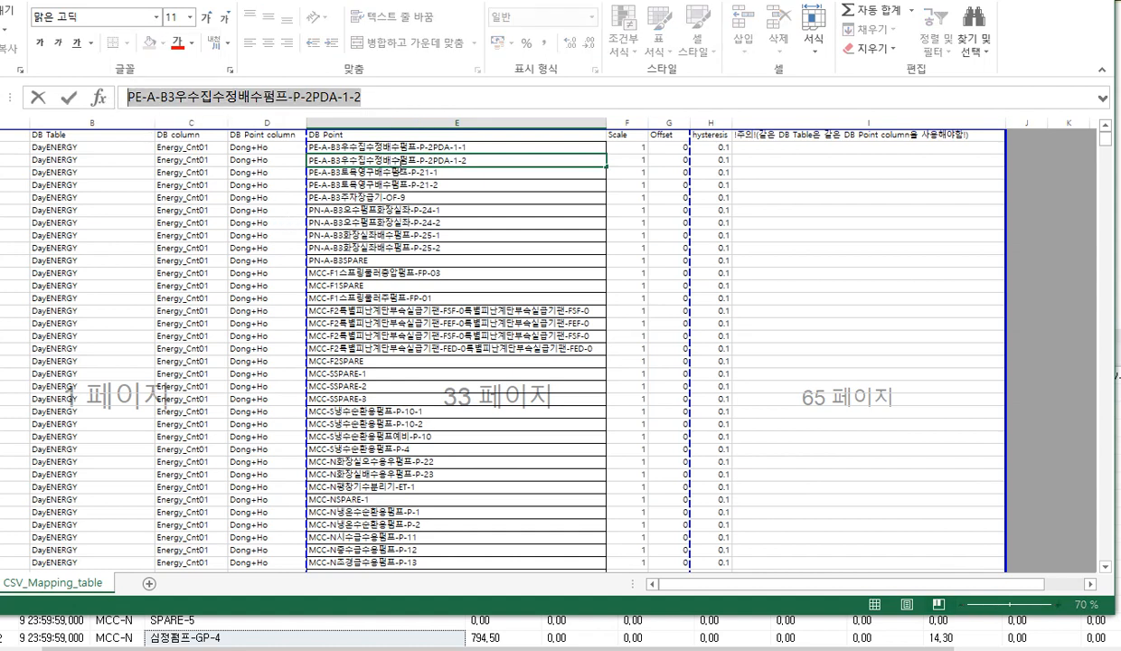
Look through the DB Point names further down the sheet, and select the M/W Point 31.AI-1 in cell A2
scroll(404, 175, down, 8)
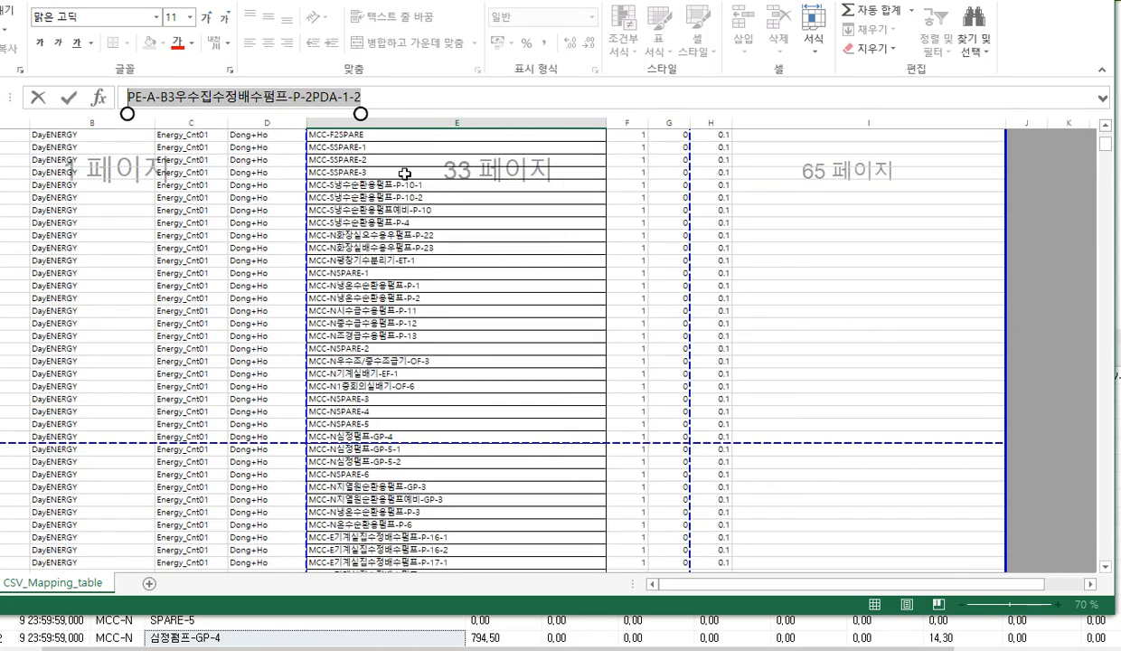
scroll(404, 174, down, 5)
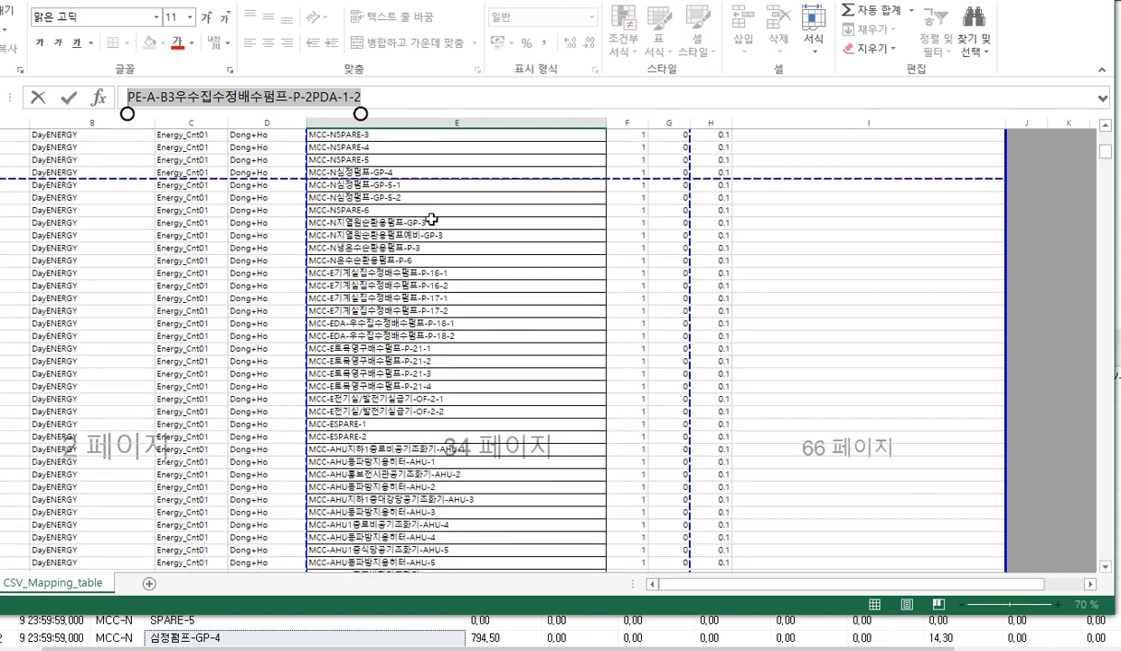
scroll(427, 273, down, 9)
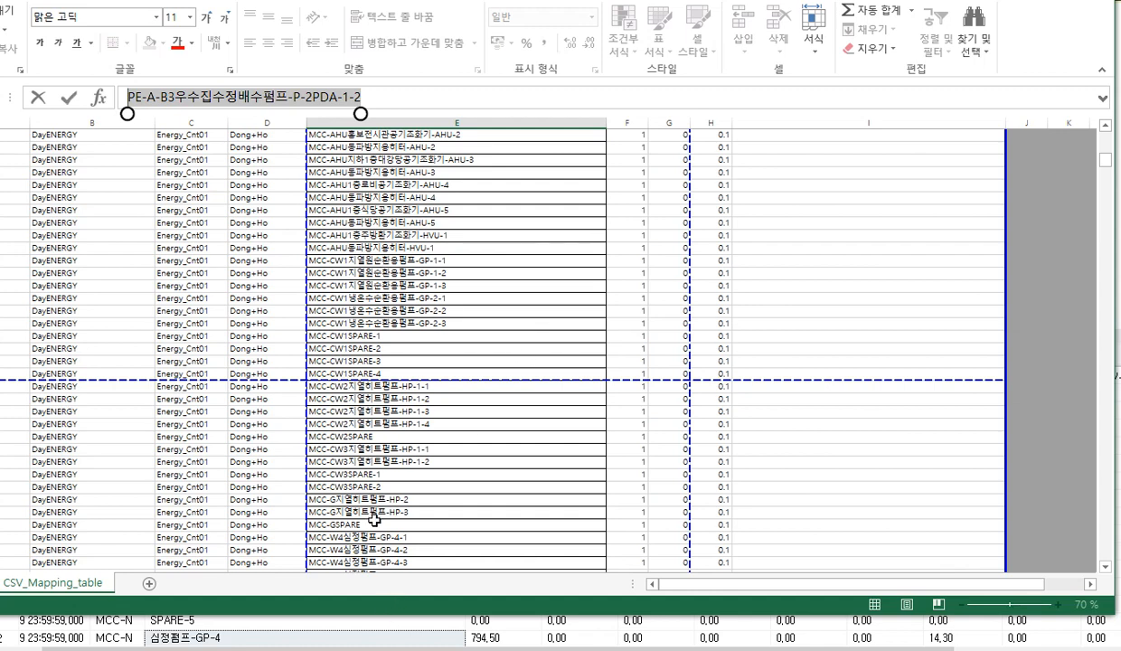
scroll(356, 372, down, 15)
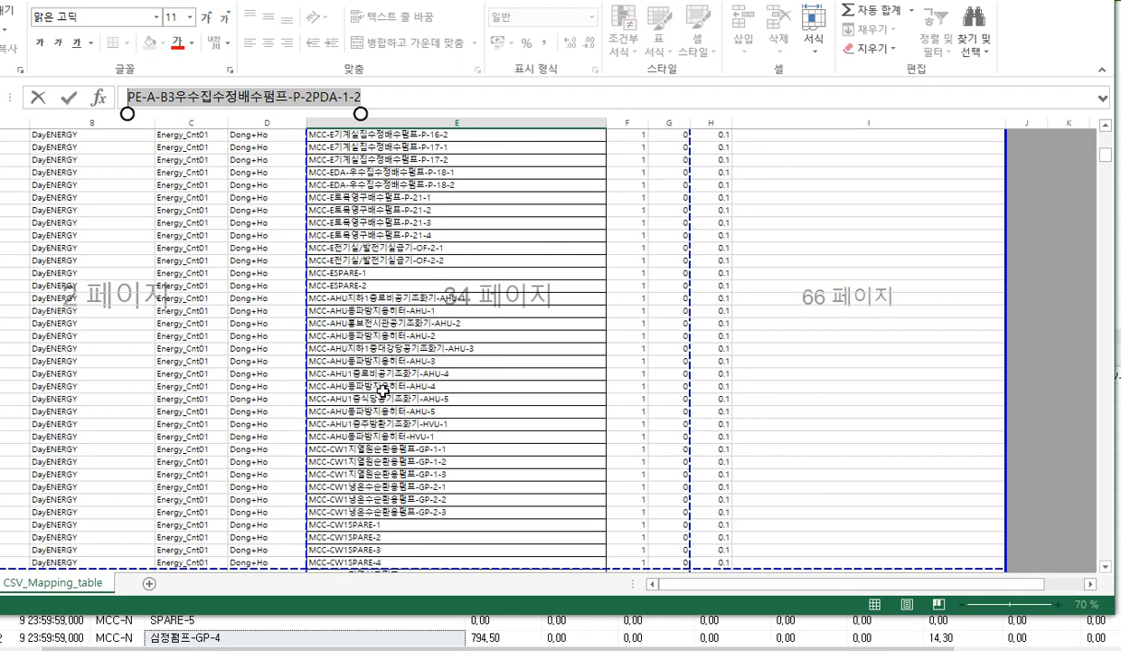
scroll(385, 392, up, 7)
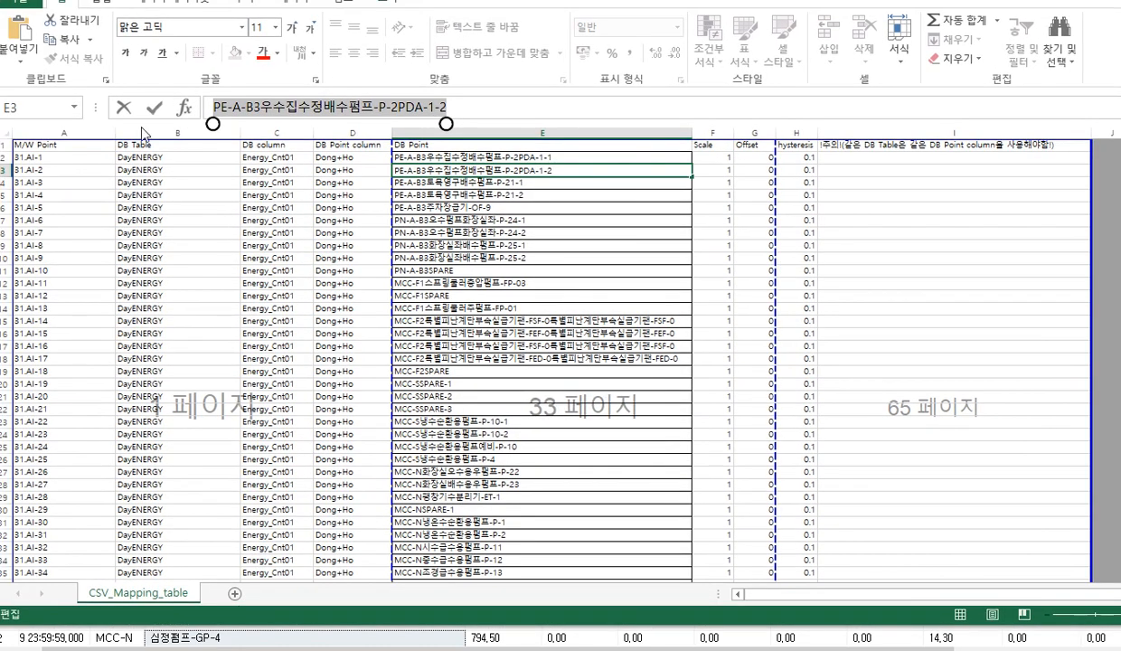
click(52, 160)
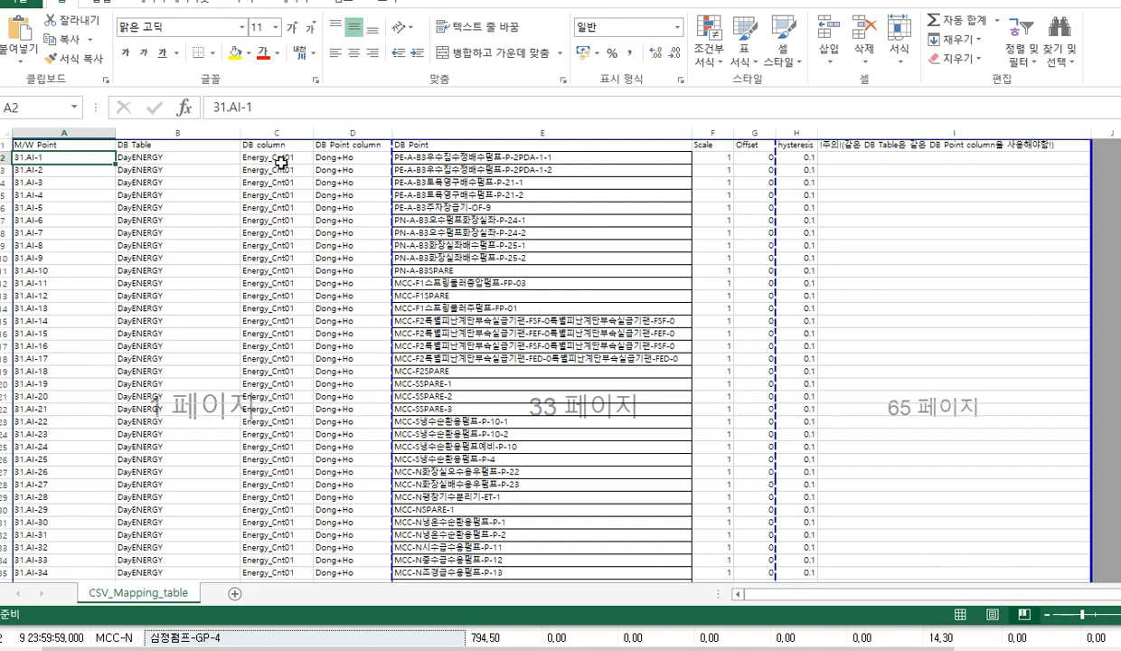
Review row 2 of the mapping sheet: the Energy_Cnt01 DB column, the Dong+Ho DB Point column, and the matching DB Point name
click(283, 161)
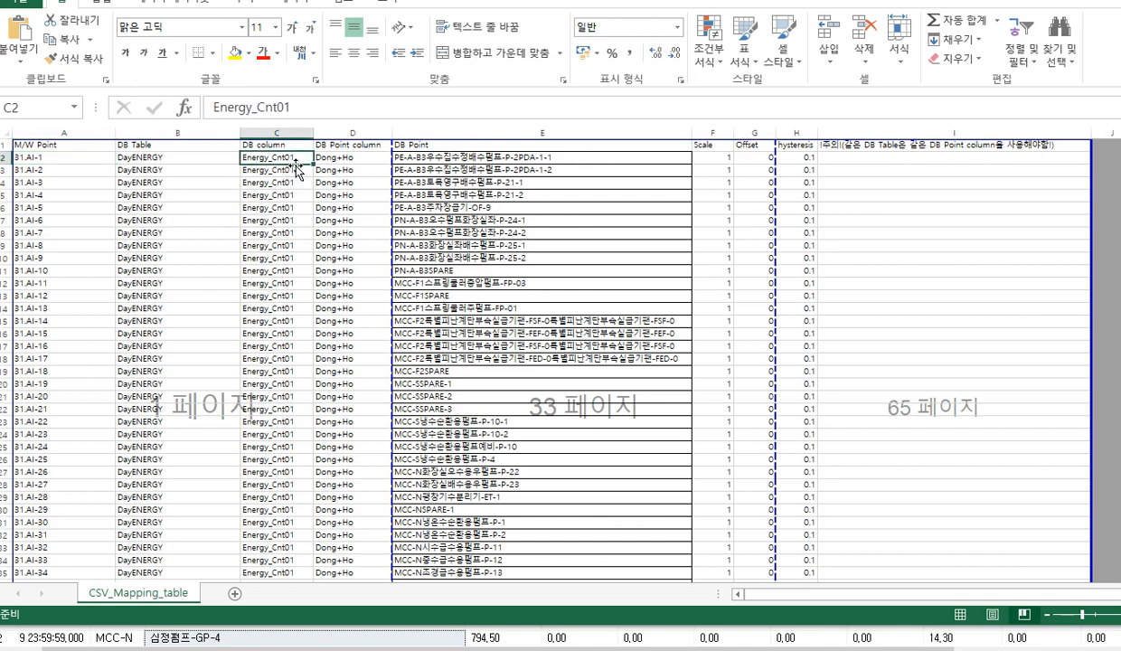
click(343, 168)
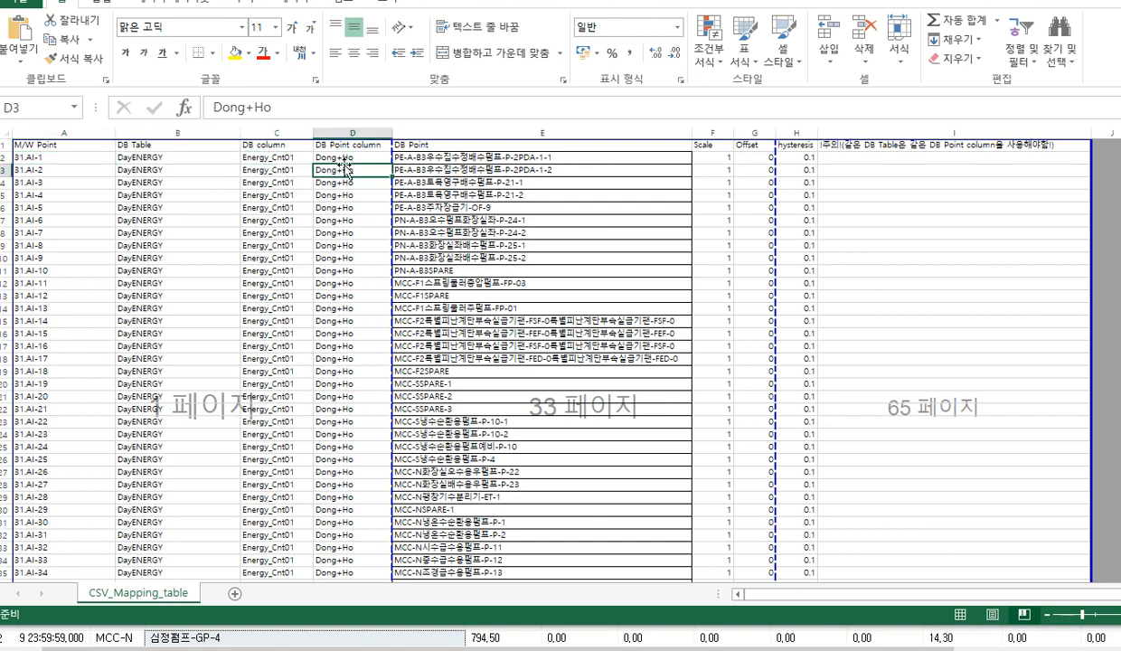
click(345, 158)
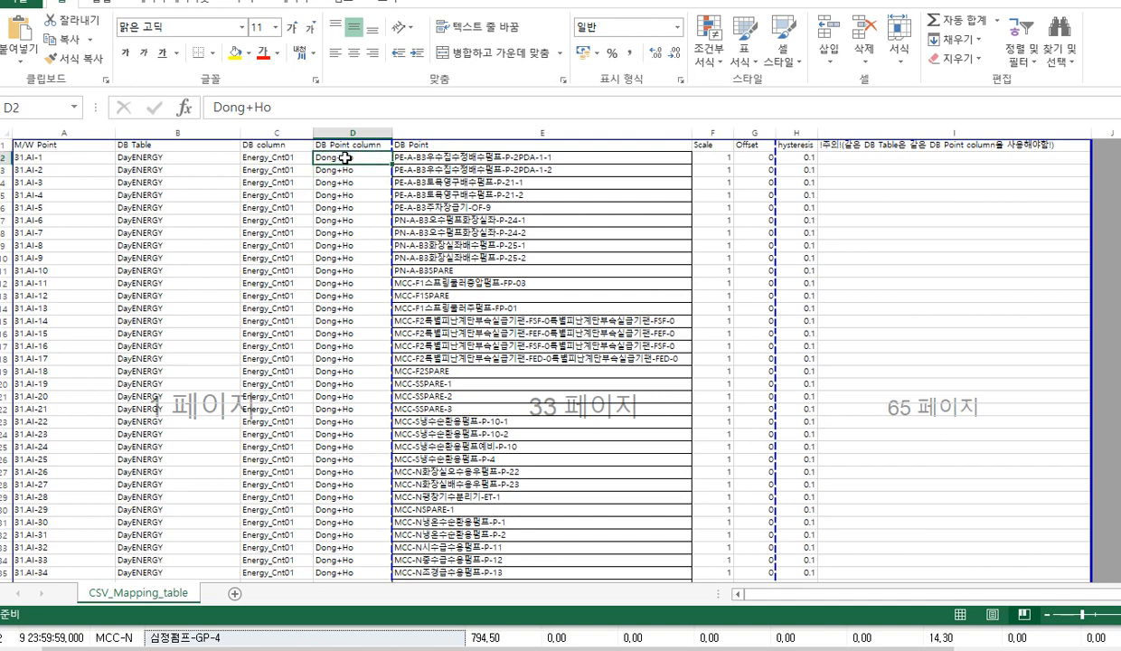
click(416, 159)
click(417, 147)
click(407, 170)
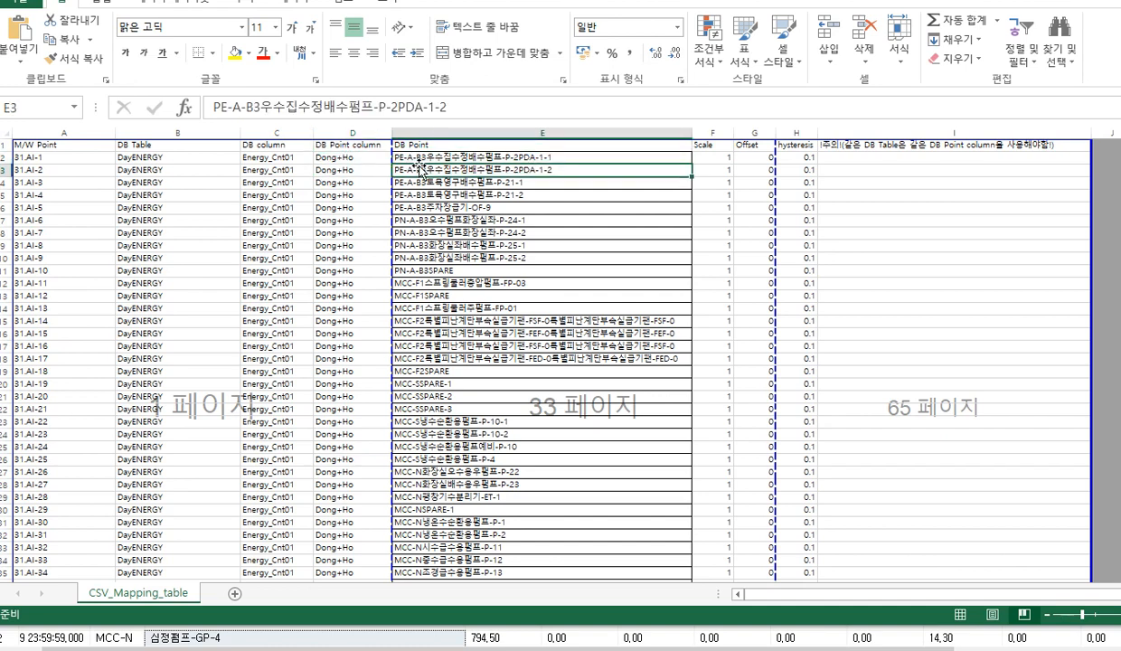
click(342, 158)
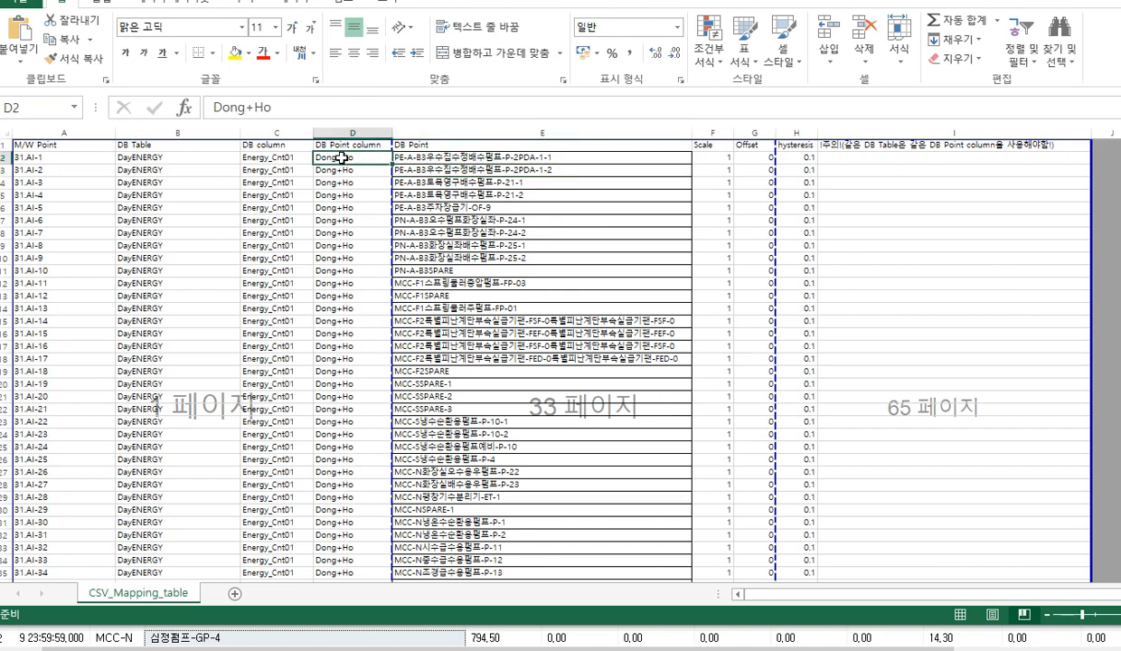
click(425, 159)
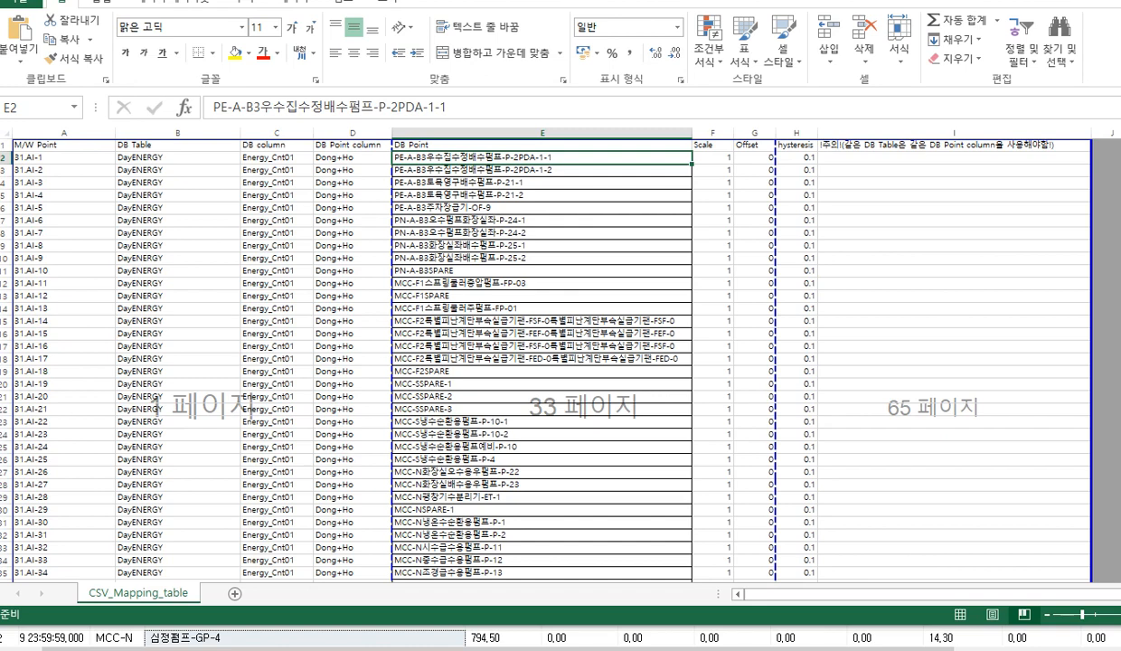
Switch to the DayEnergy query results and select the Dong column, followed by the Ho column
key(alt+Tab)
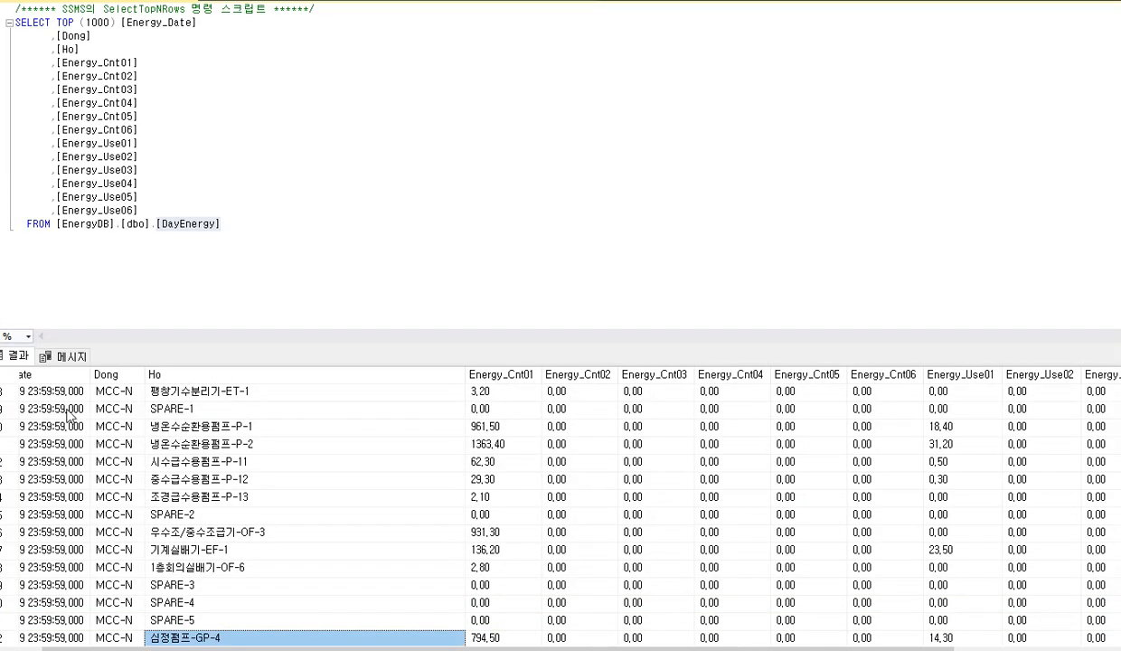
click(116, 375)
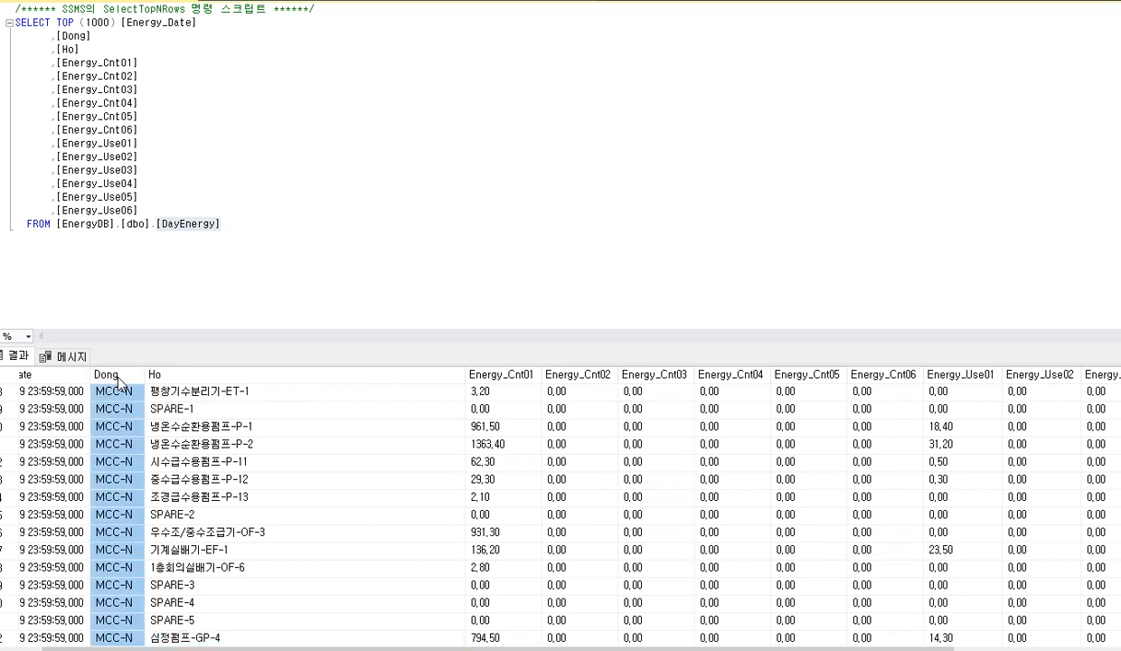
click(178, 376)
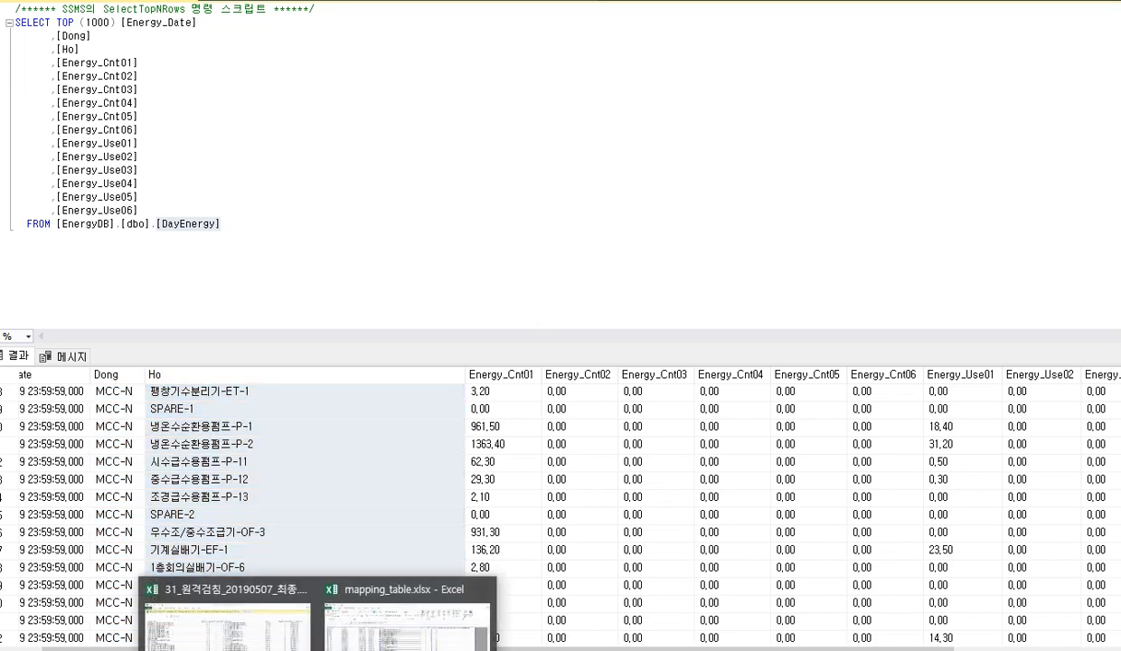
Return to mapping_table.xlsx and try shortening the DB Point column entry in D2 to Dong, restoring Dong+Ho and selecting E2
click(345, 576)
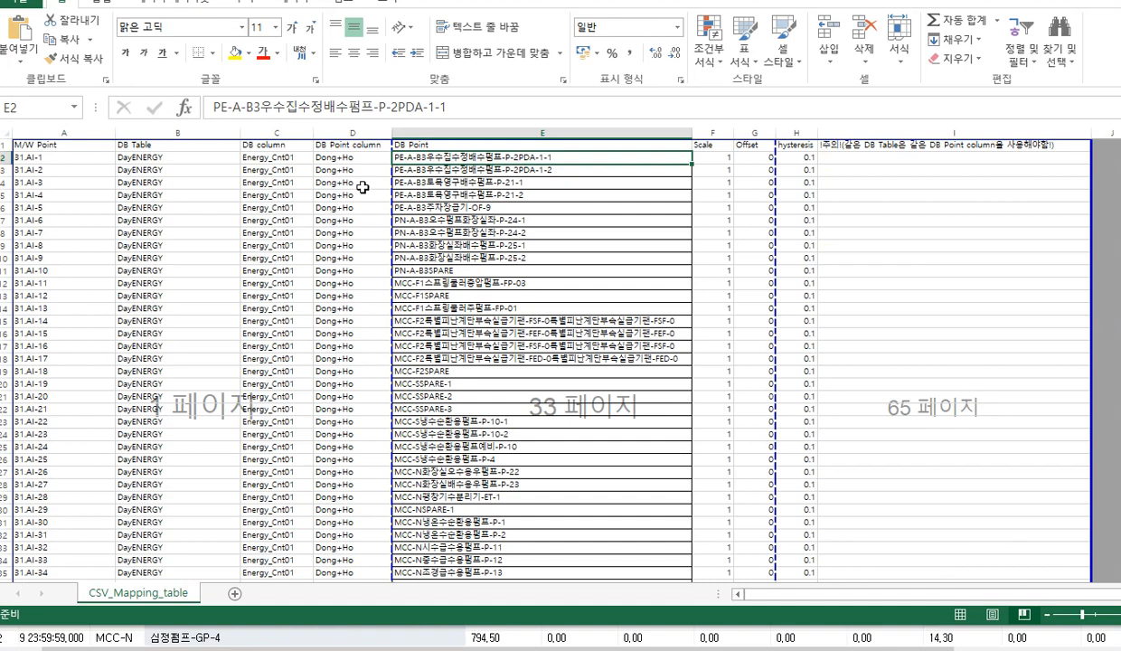
click(321, 158)
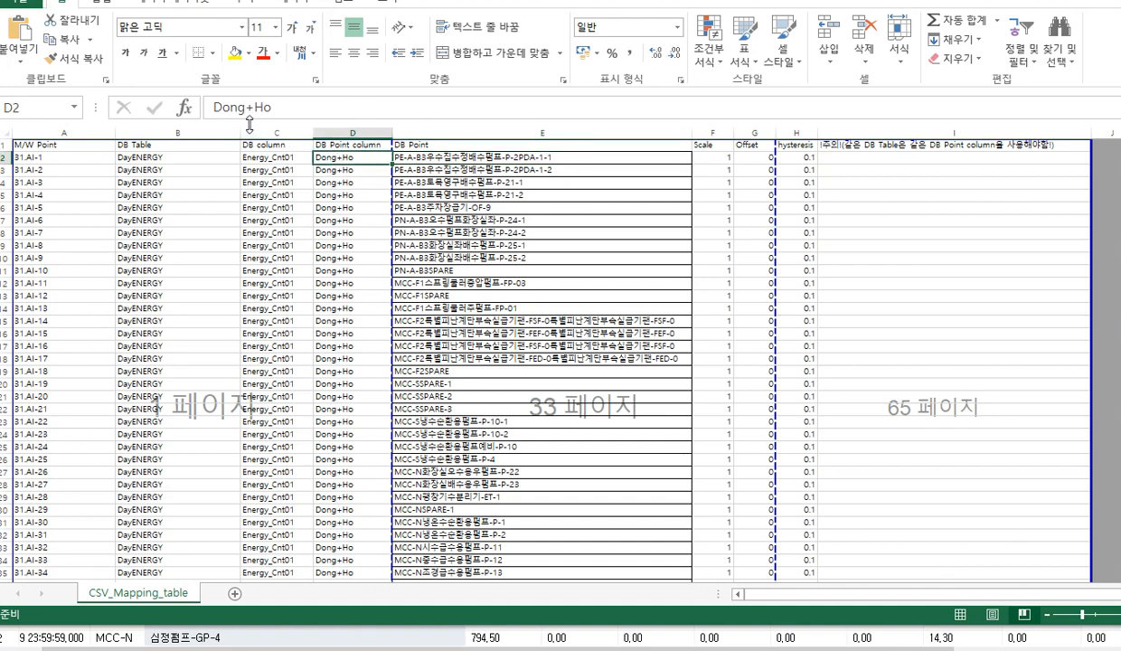
drag(250, 108, 291, 114)
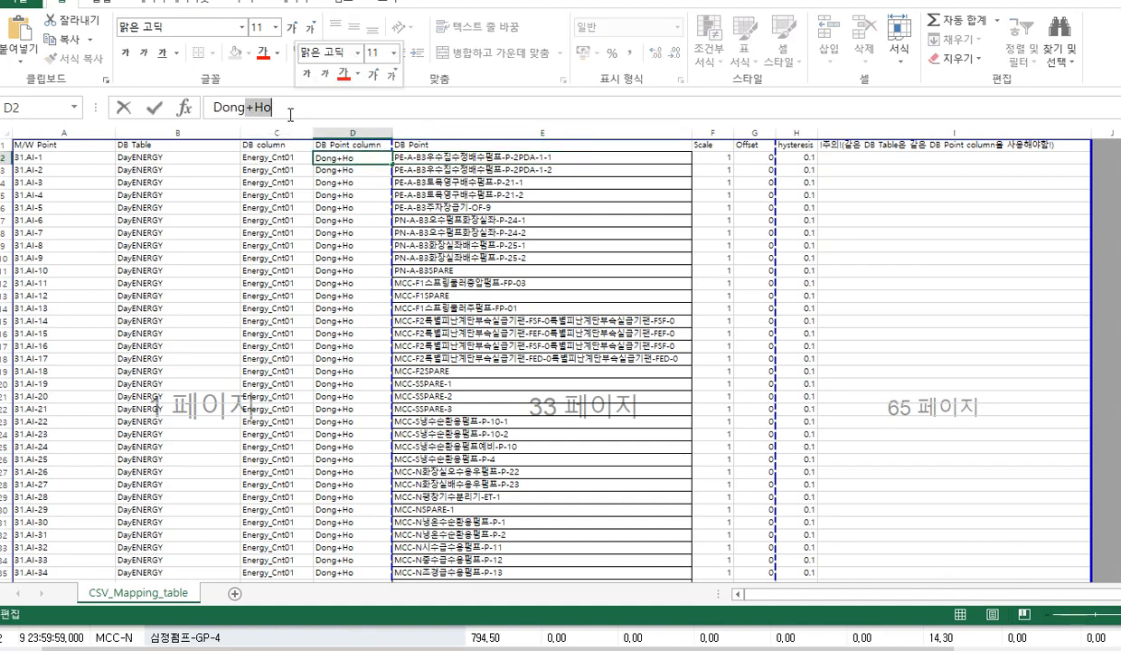
key(BackSpace)
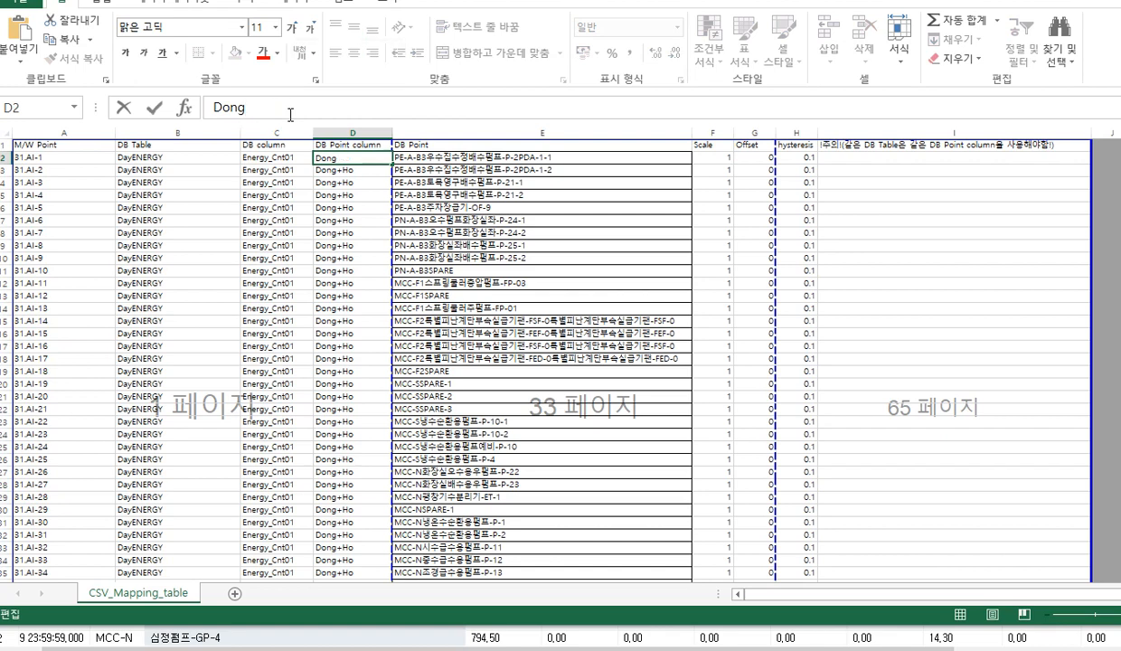
key(ctrl+z)
click(239, 107)
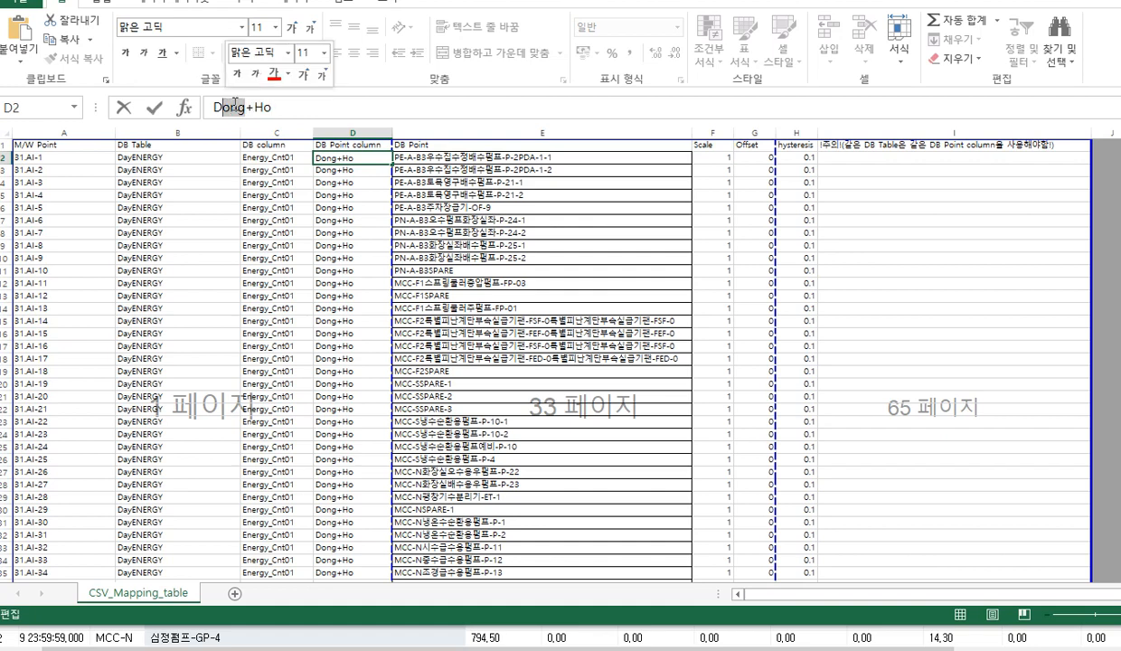
click(457, 161)
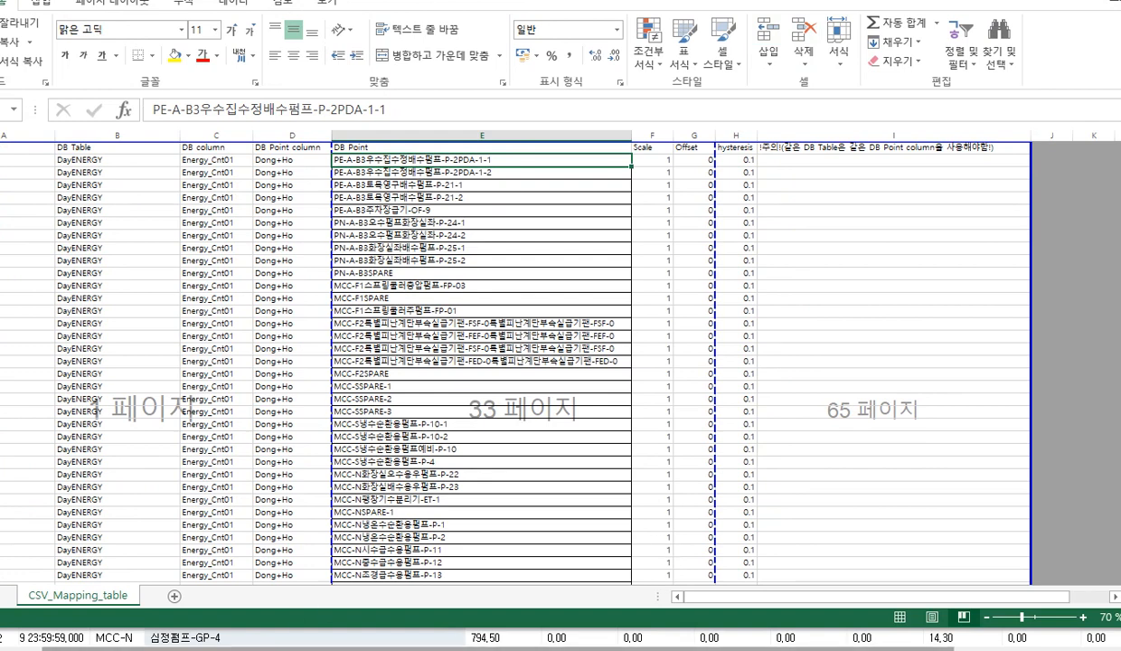
key(alt+Tab)
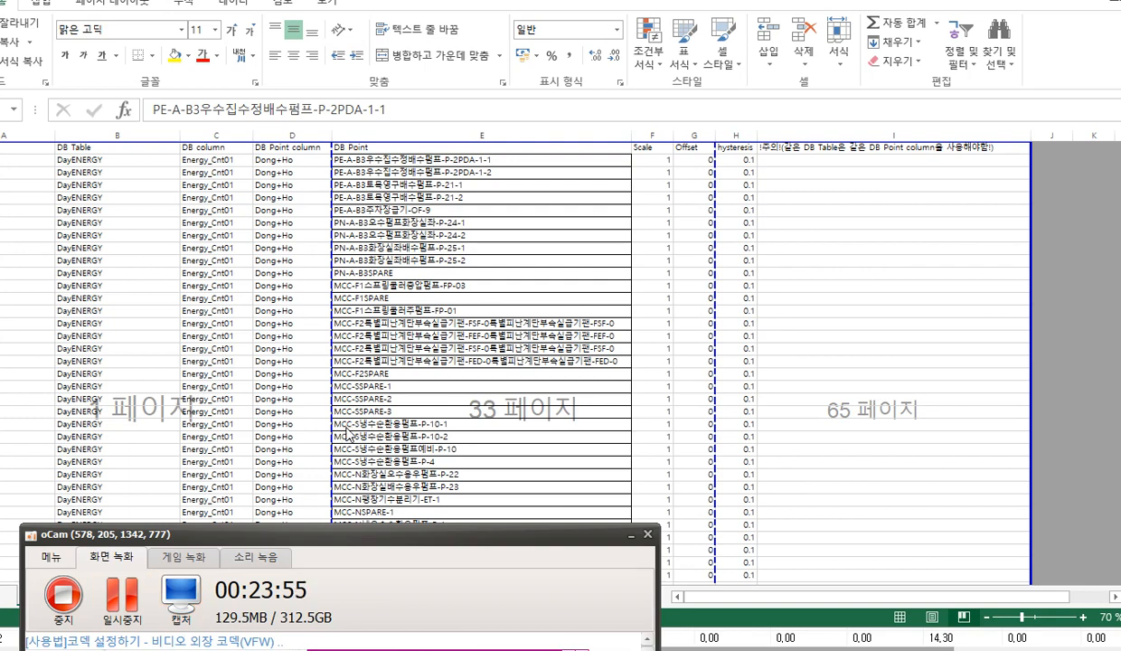
click(435, 17)
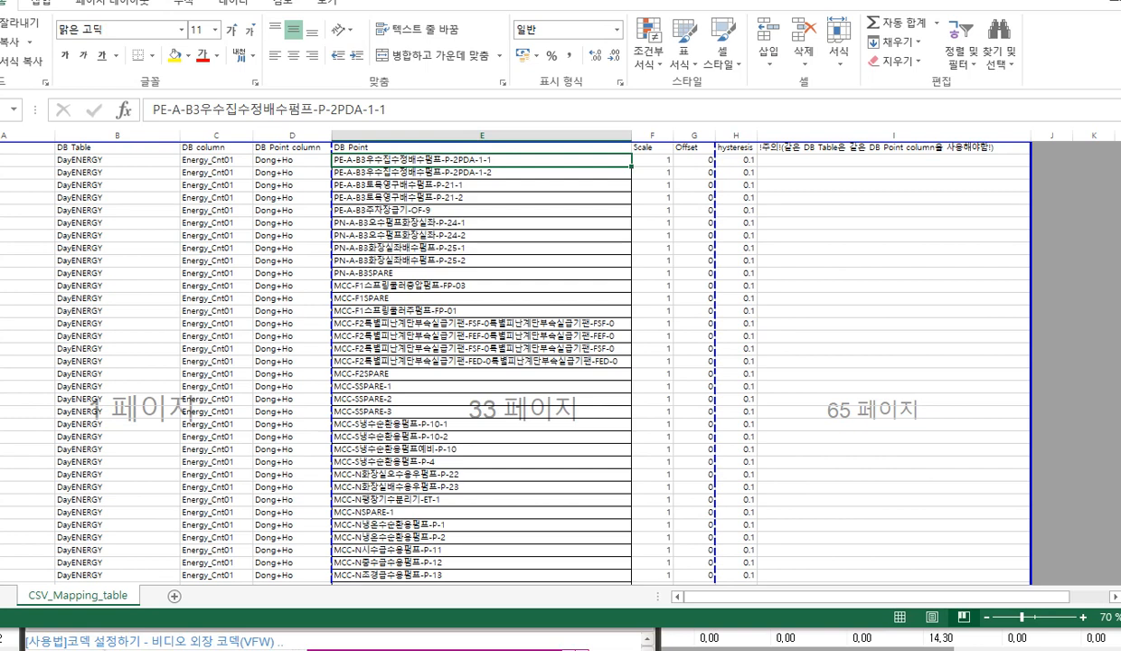
Bring up the DBadapter folder in File Explorer and select Board.xml
mouse_move(153, 650)
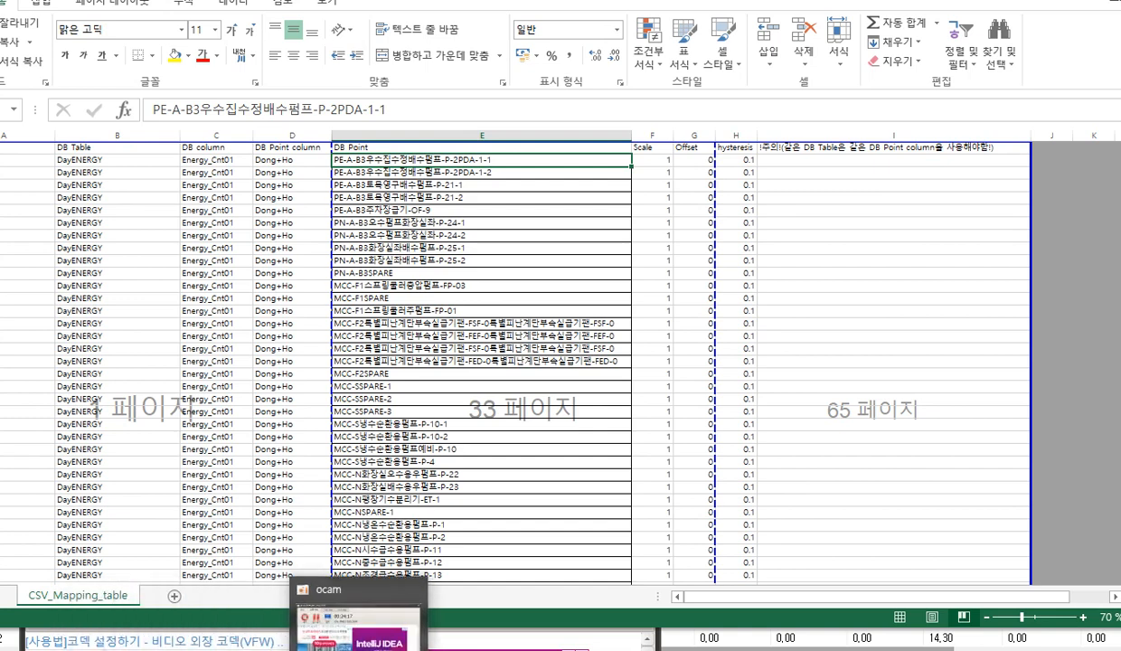
mouse_move(55, 650)
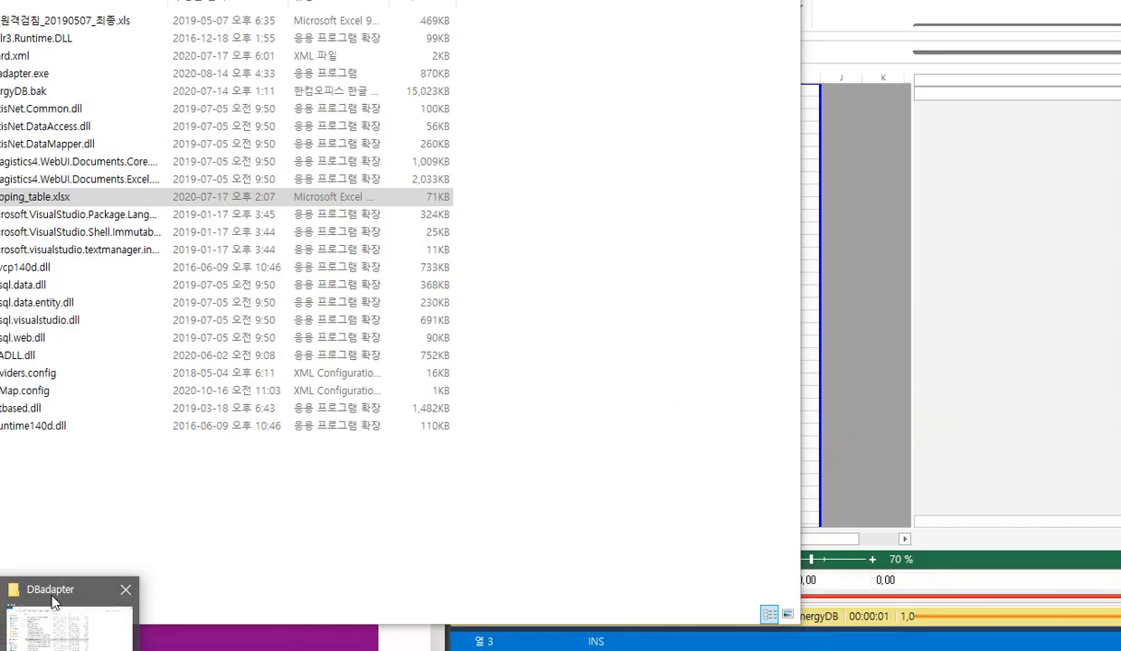
click(53, 602)
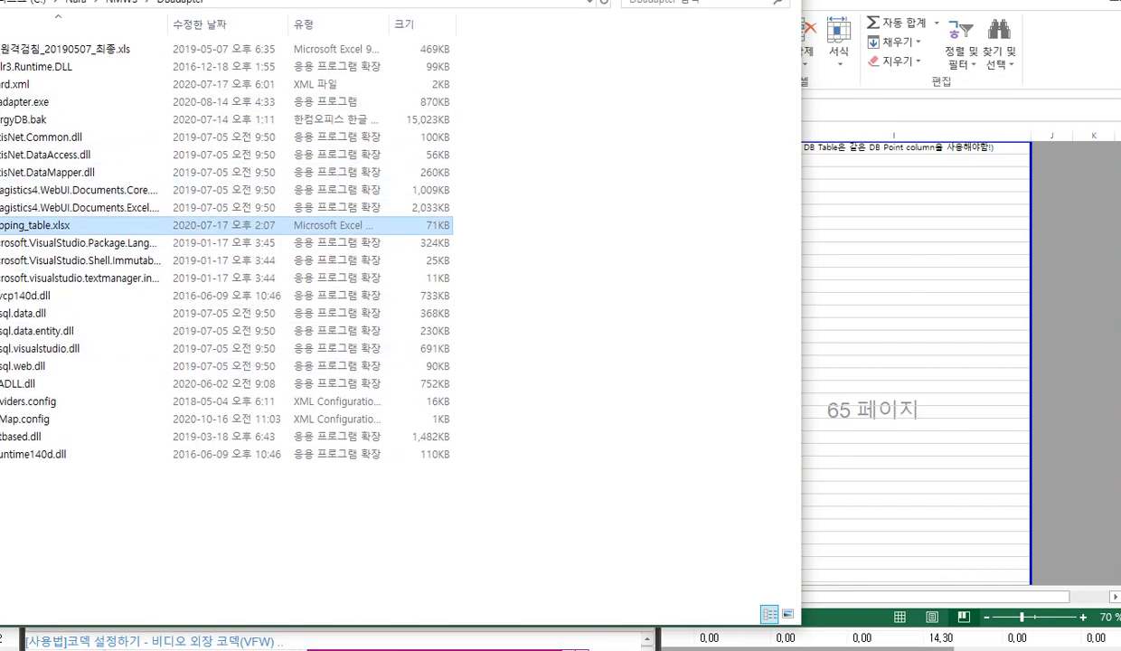
click(381, 3)
click(388, 3)
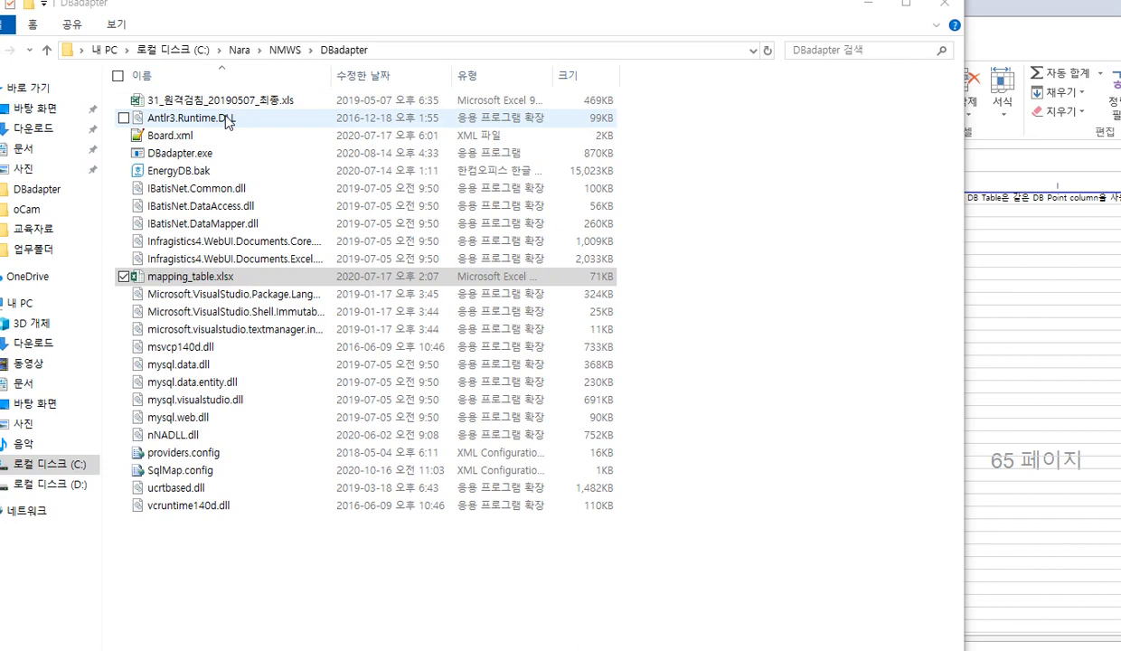
click(179, 136)
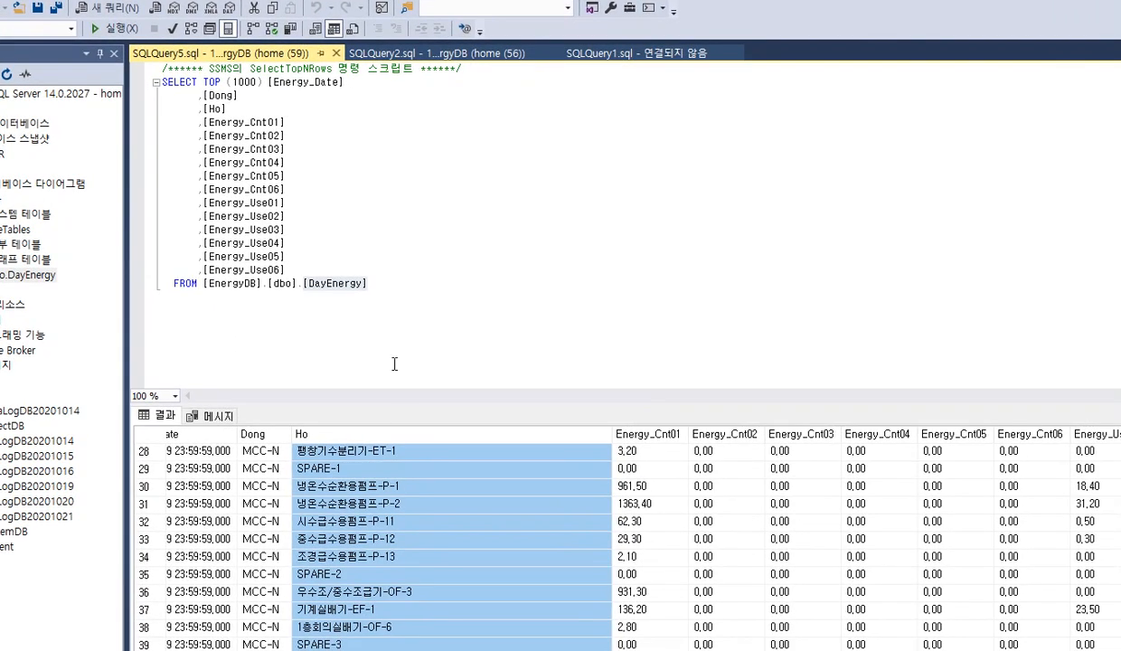
key(alt+Tab)
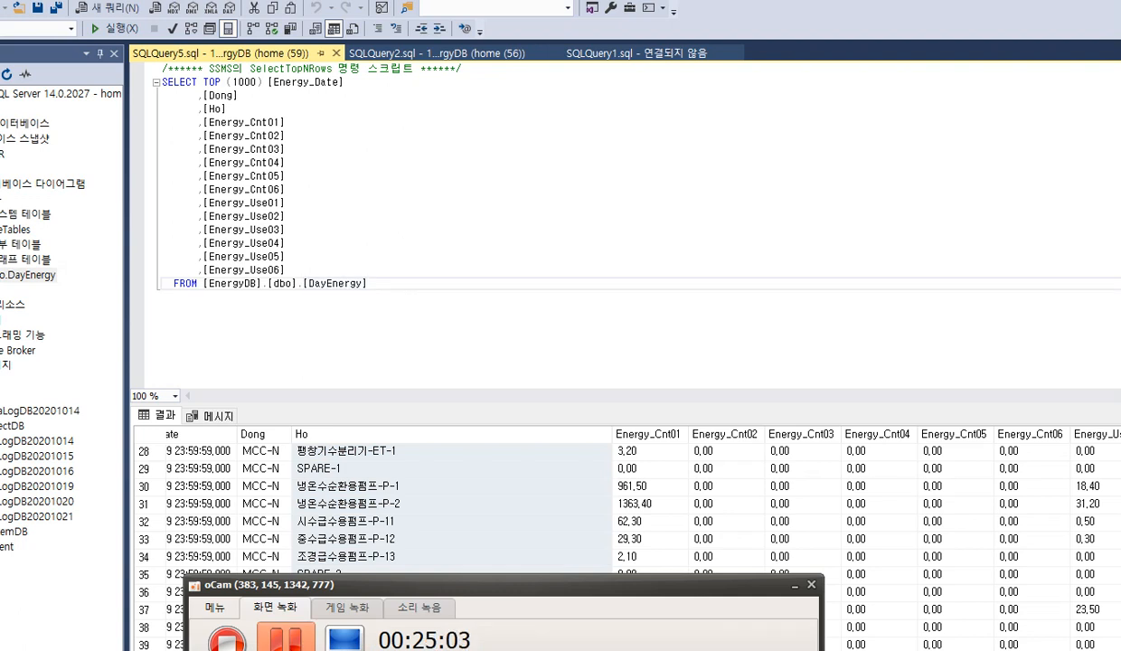
click(403, 350)
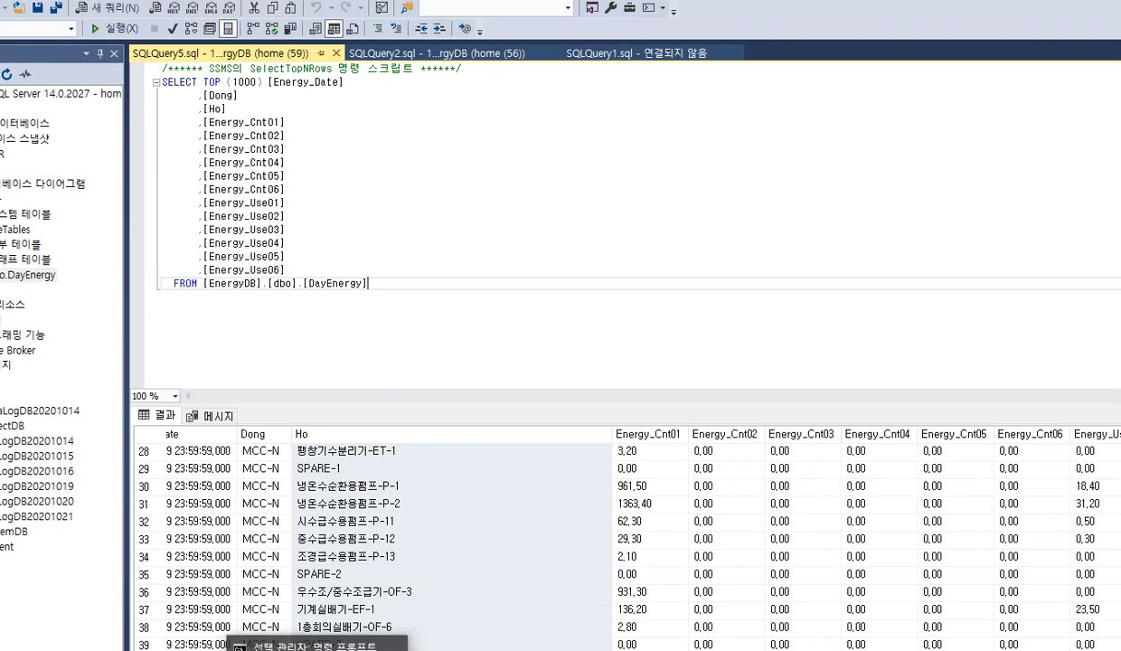
Switch to the Command Prompt, stop the running DBadapter.exe DB1 process, and close the window
click(316, 646)
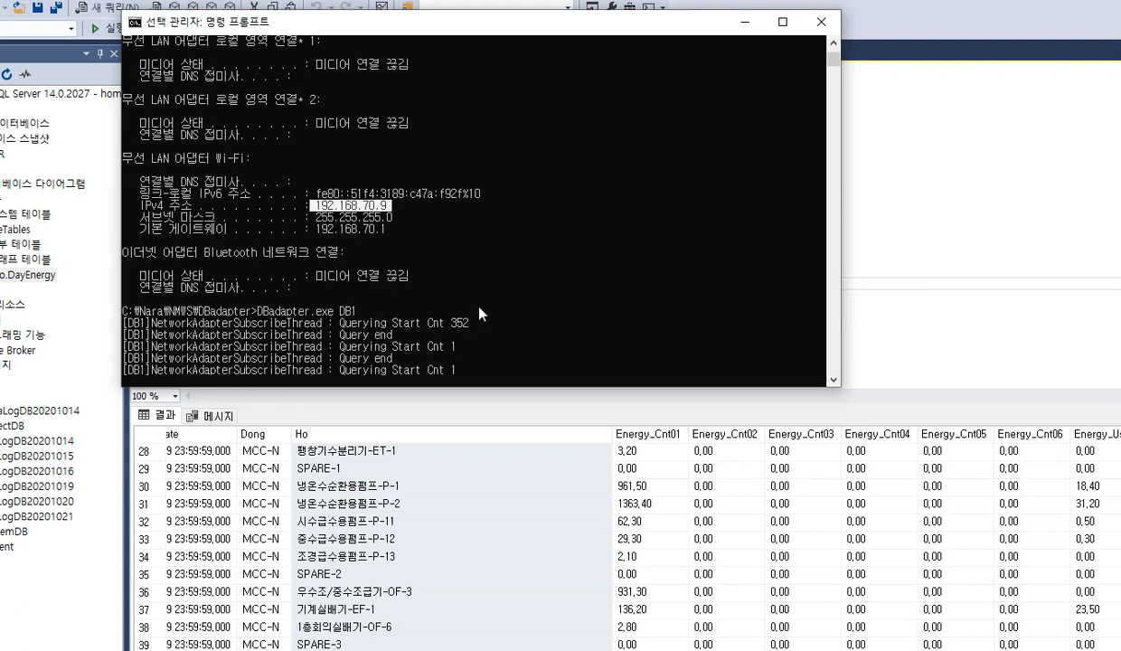
key(ctrl+c)
key(ctrl+c)
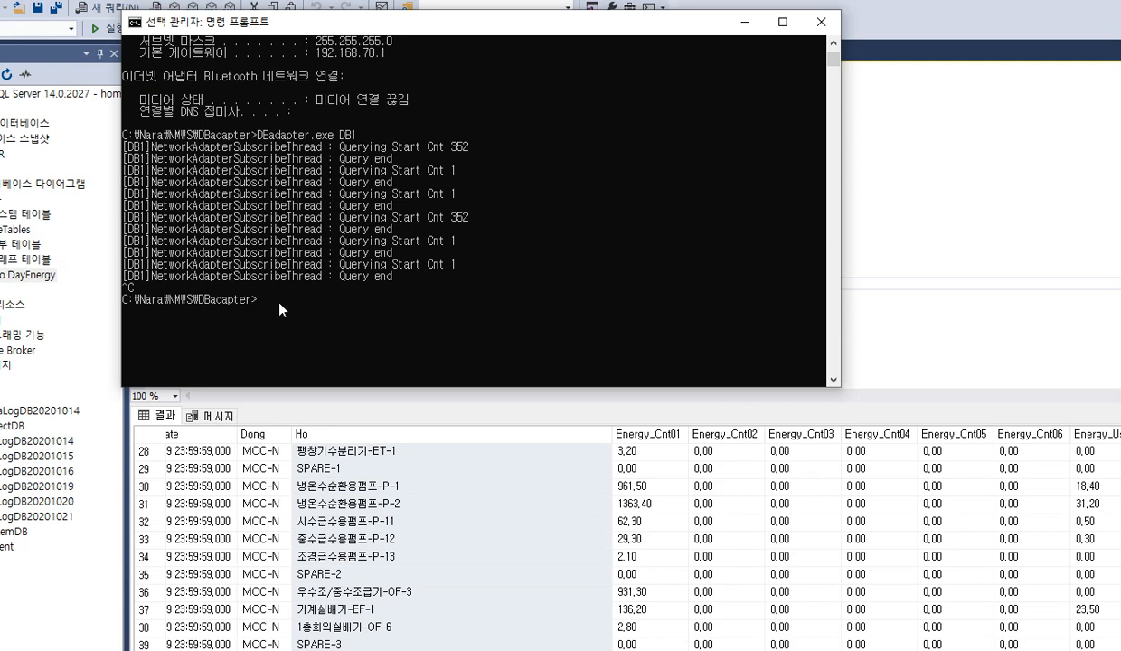
drag(394, 23, 391, 32)
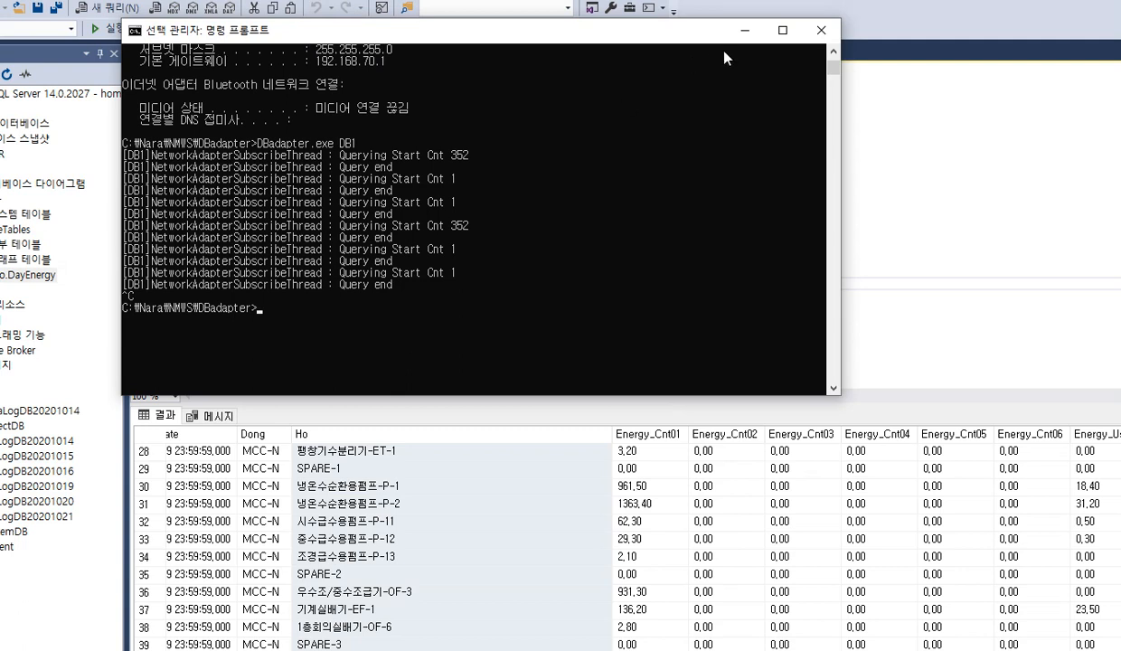
click(823, 30)
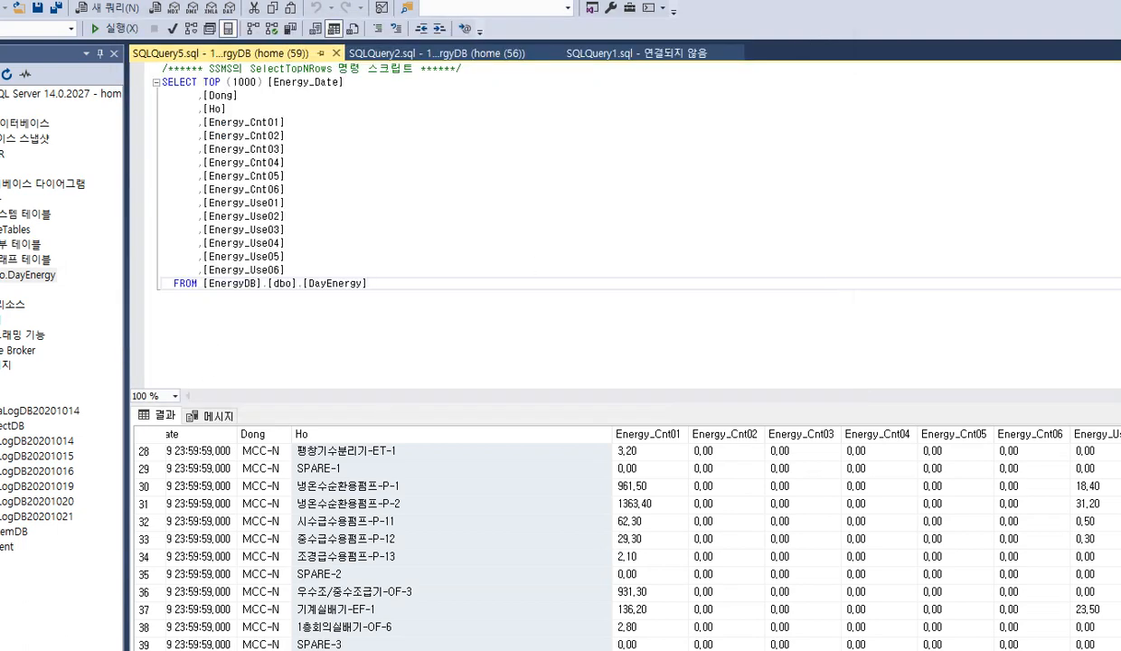
Launch a new Command Prompt with administrator rights from the Windows search
click(36, 650)
click(66, 583)
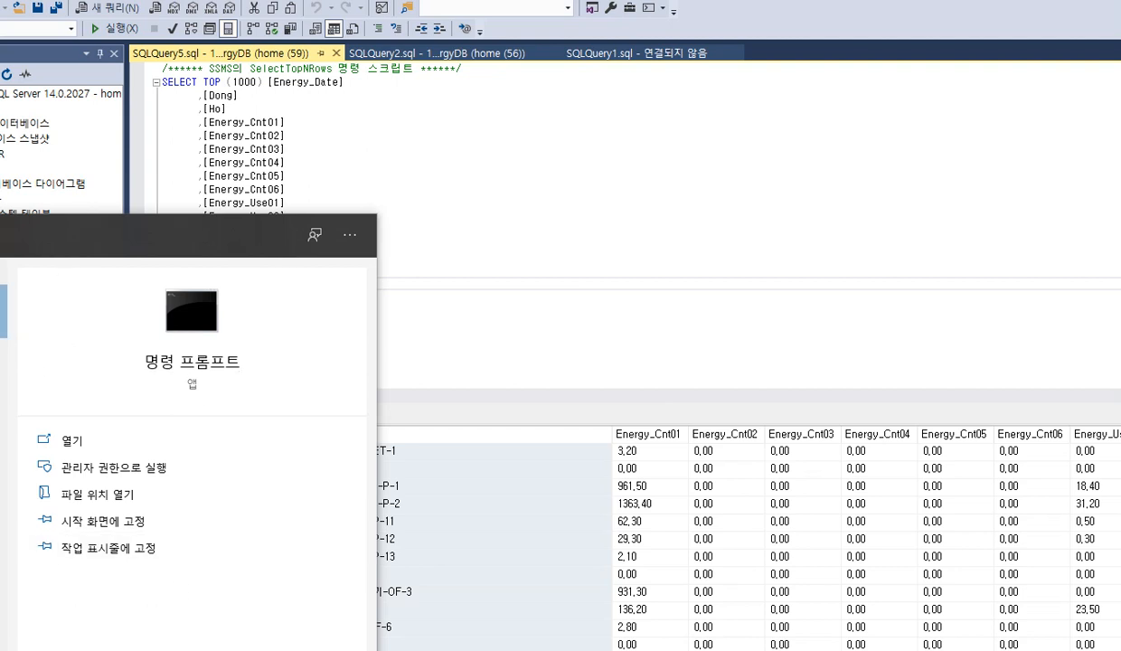
right_click(0, 294)
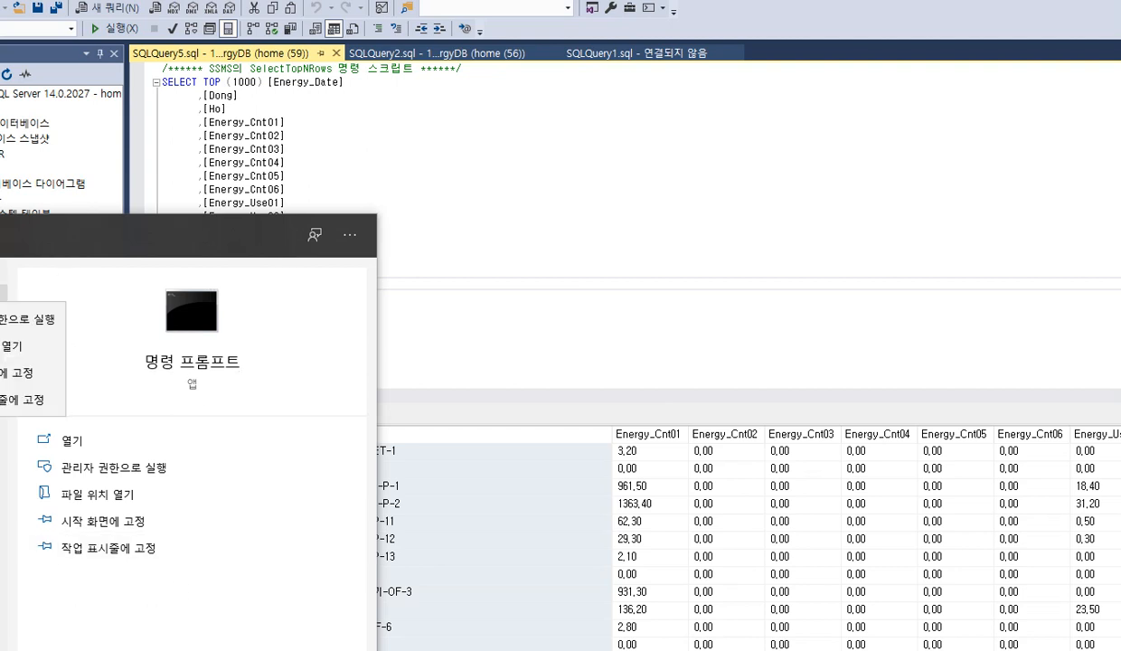
click(1, 315)
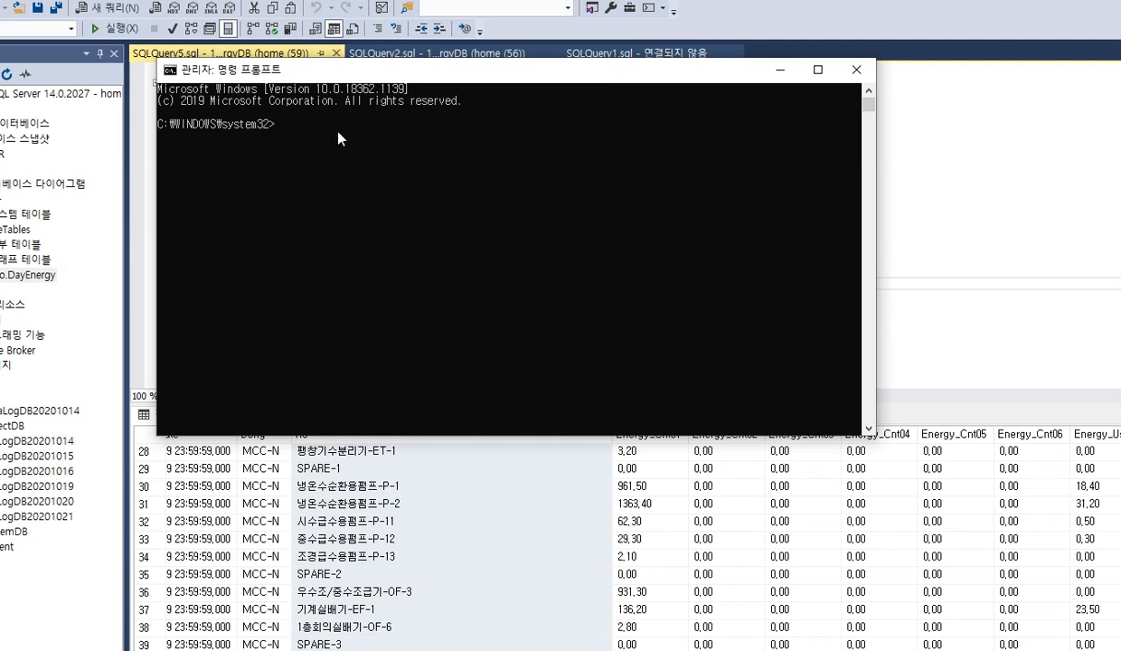
Change the Command Prompt directory to C:\Nara\NMWS\DBadapter, taking the path from the DBadapter folder in File Explorer
text(cd)
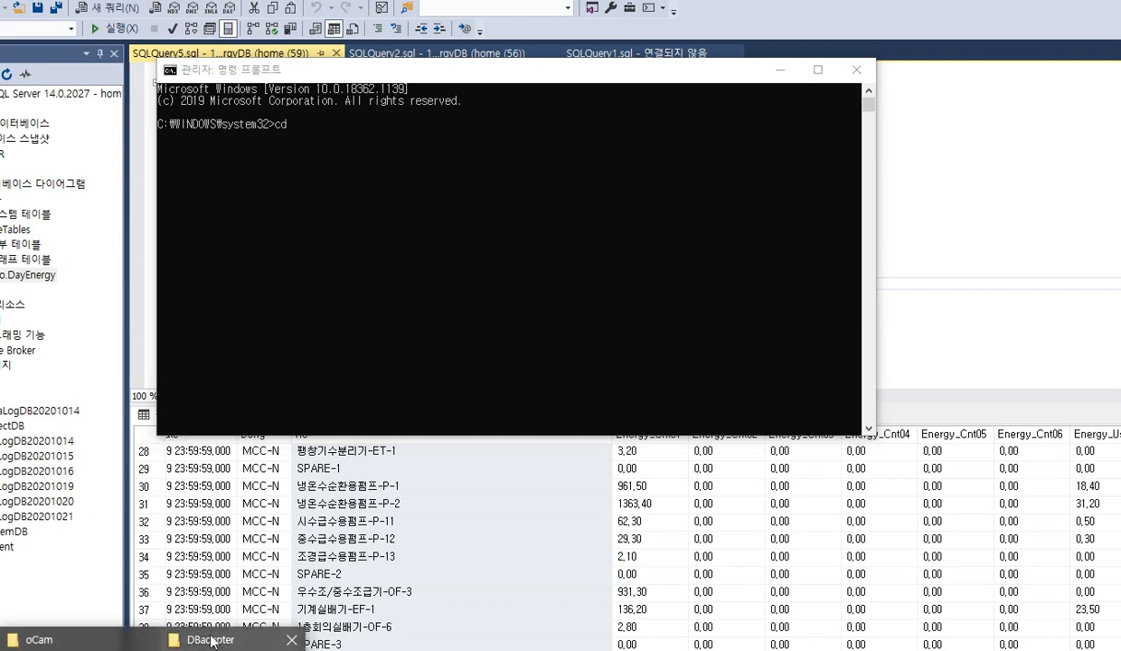
click(210, 641)
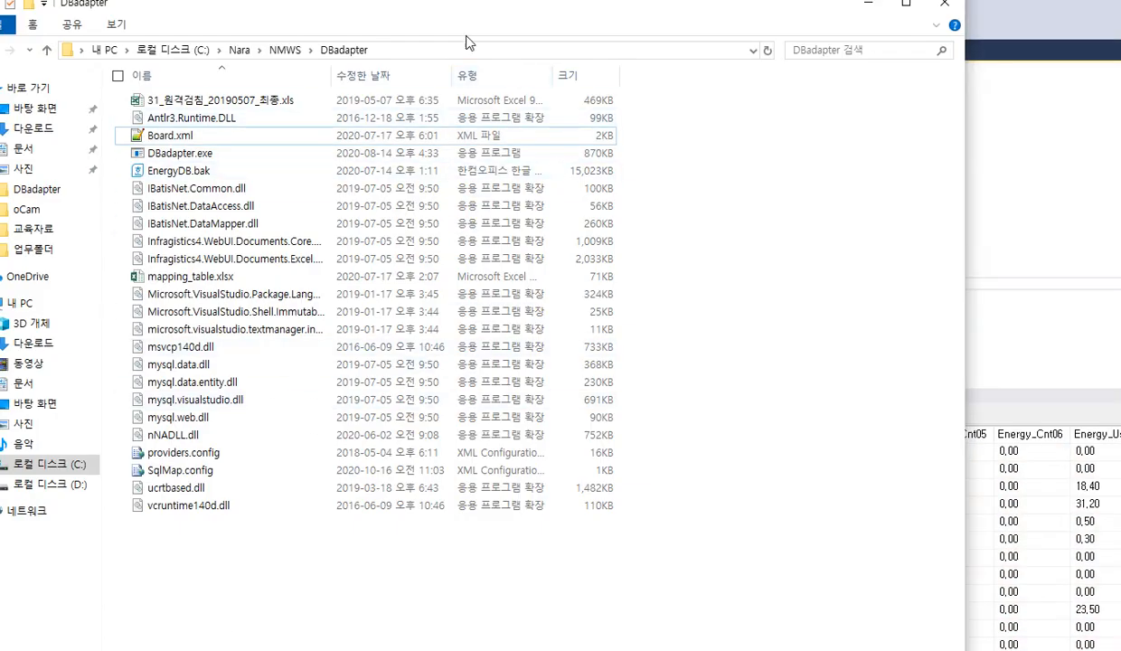
click(433, 53)
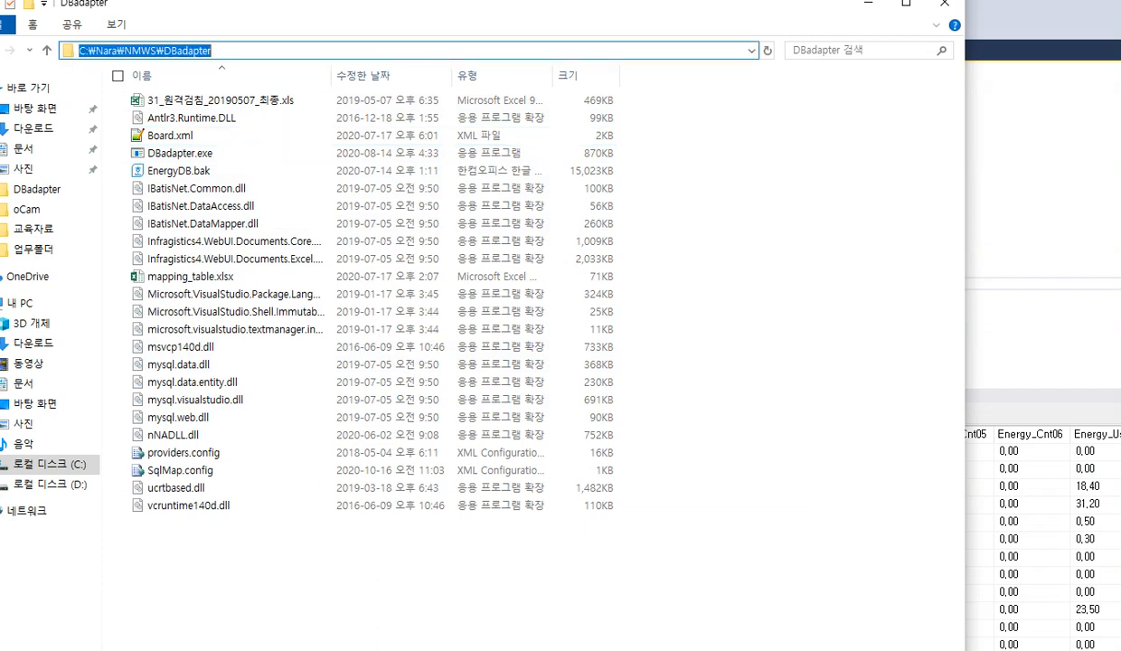
key(alt+Tab)
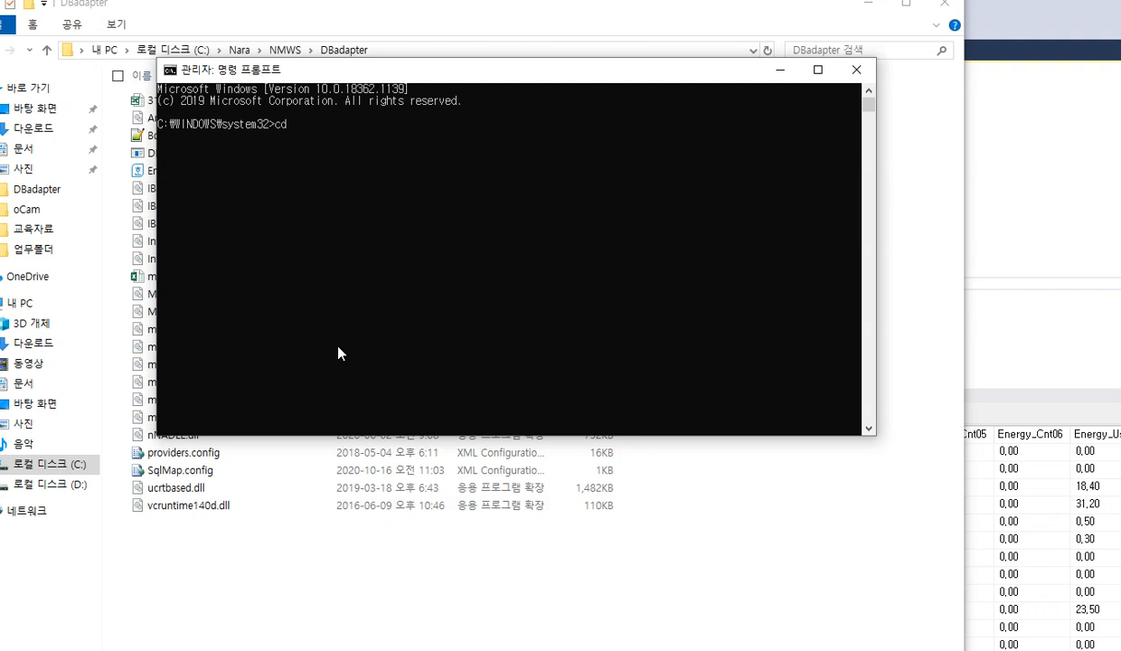
right_click(380, 133)
key(Return)
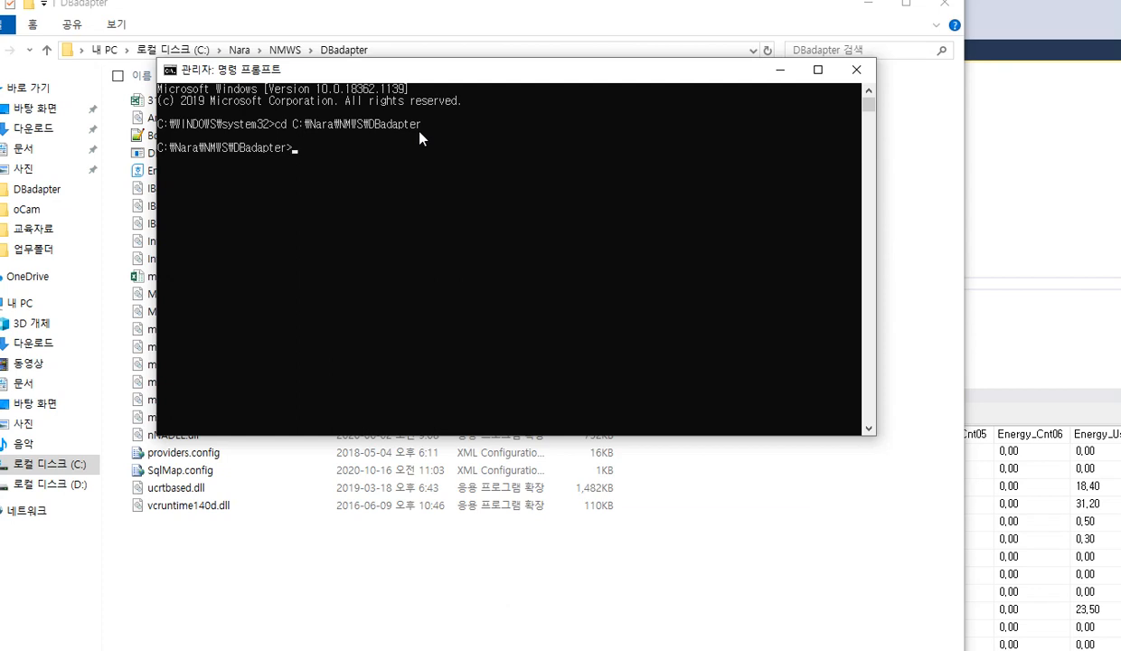
Enter the command DBadapter.exe DB1 at the DBadapter folder prompt without running it
text(d)
key(Tab)
text(D)
In File Explorer, go to the BIN folder under NMWS and open NMWS.config in Notepad
click(348, 539)
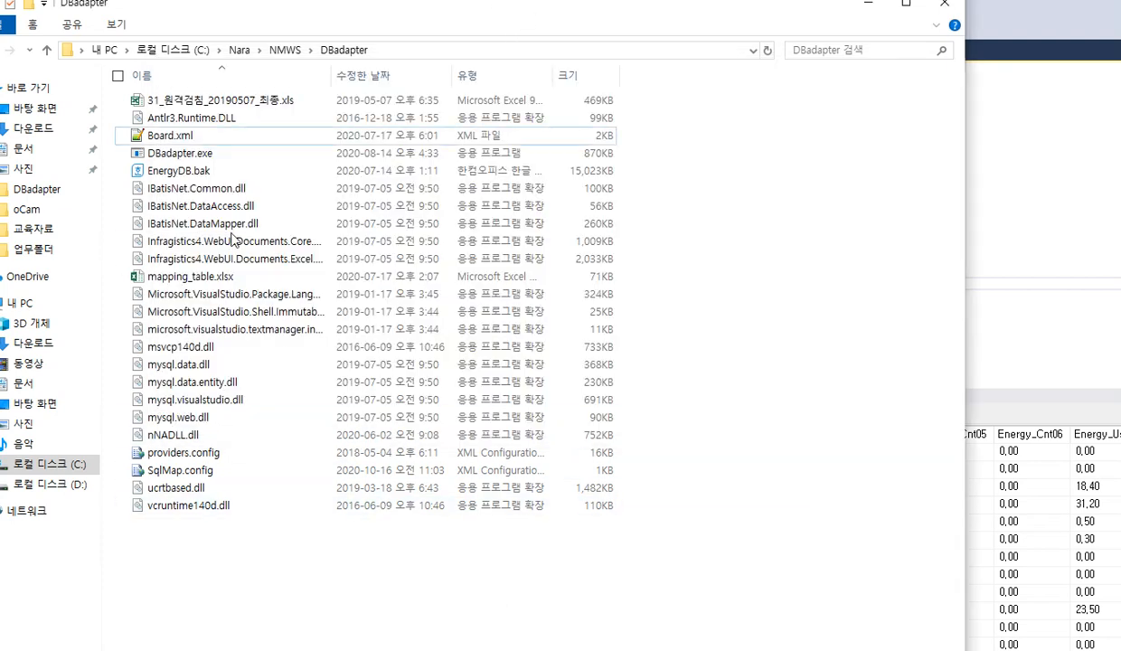
click(283, 51)
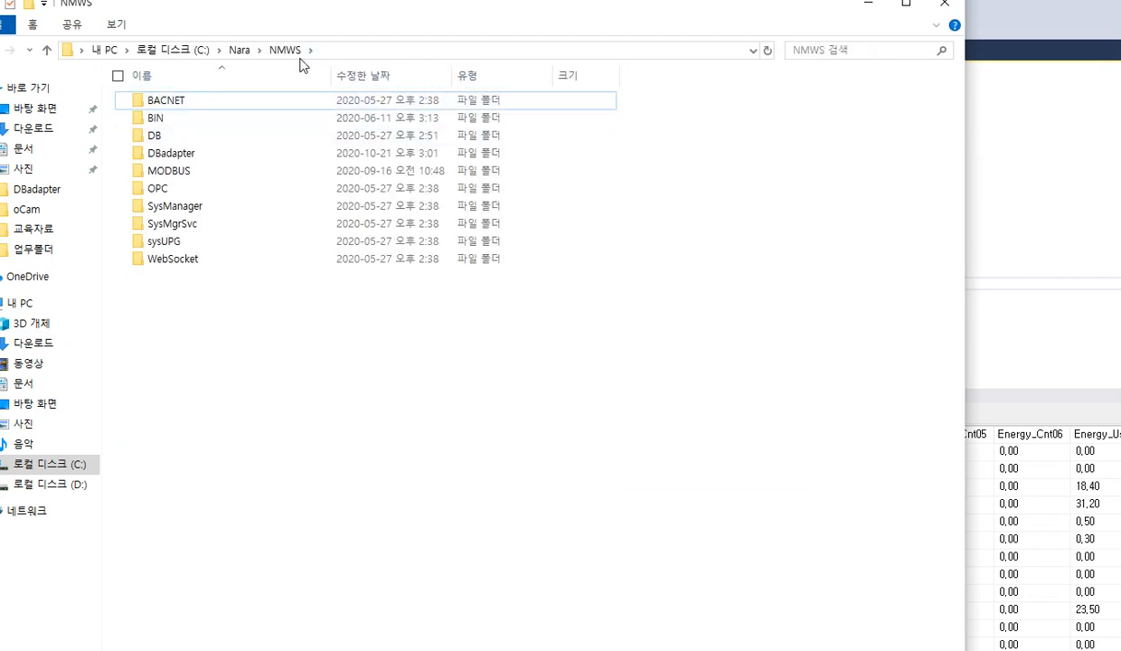
double_click(160, 119)
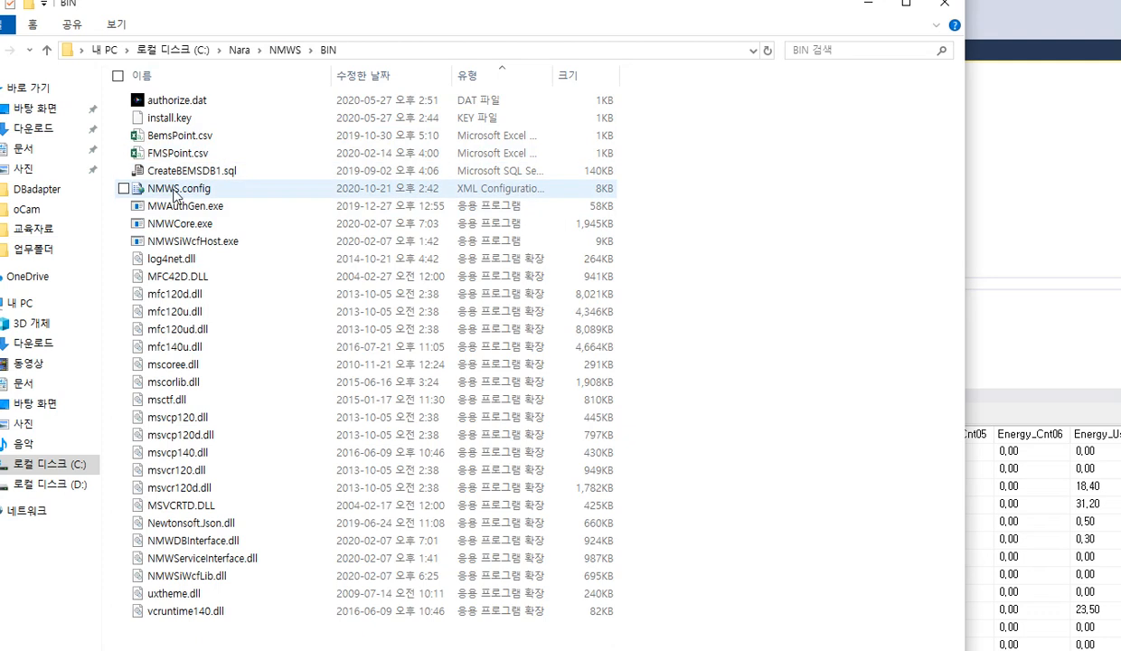
click(183, 190)
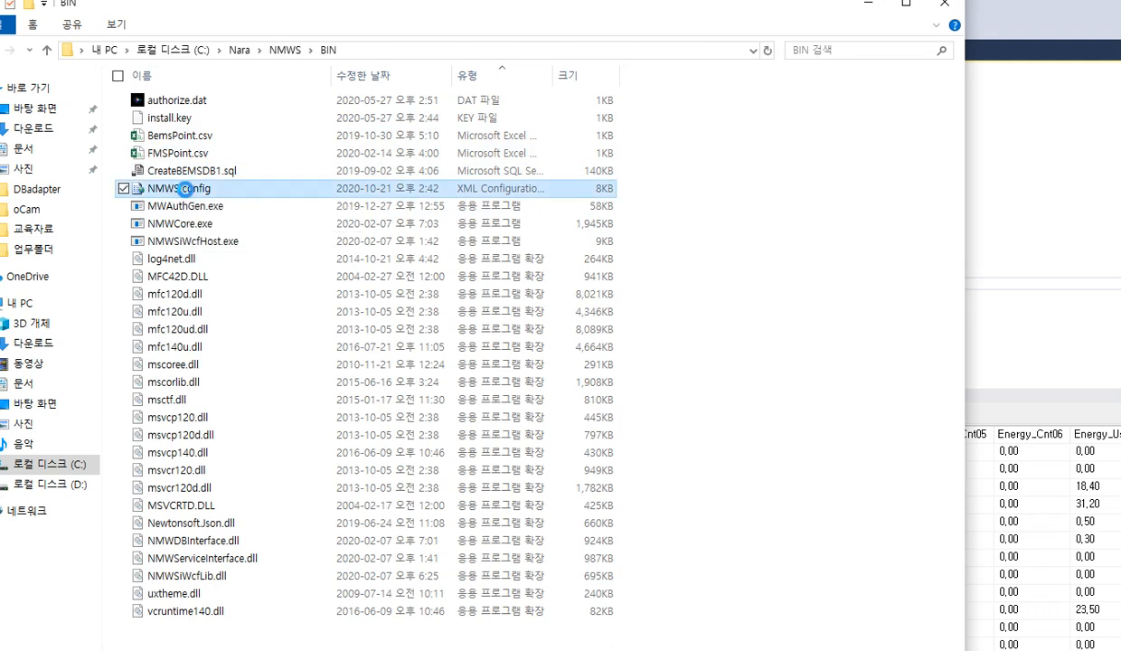
right_click(183, 188)
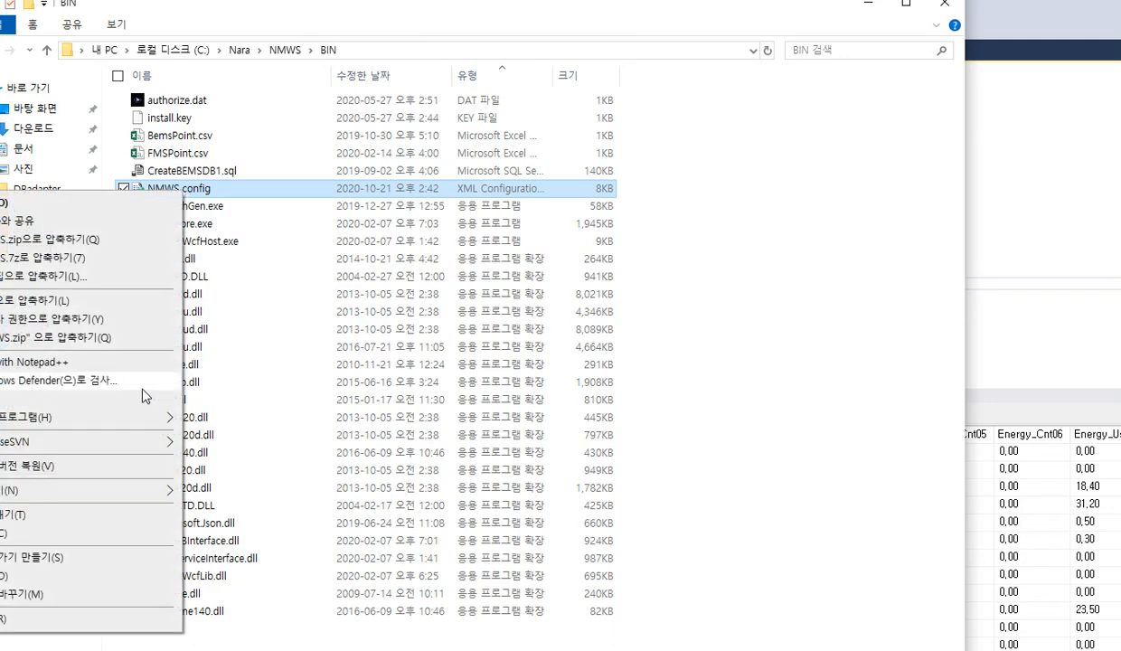
mouse_move(139, 419)
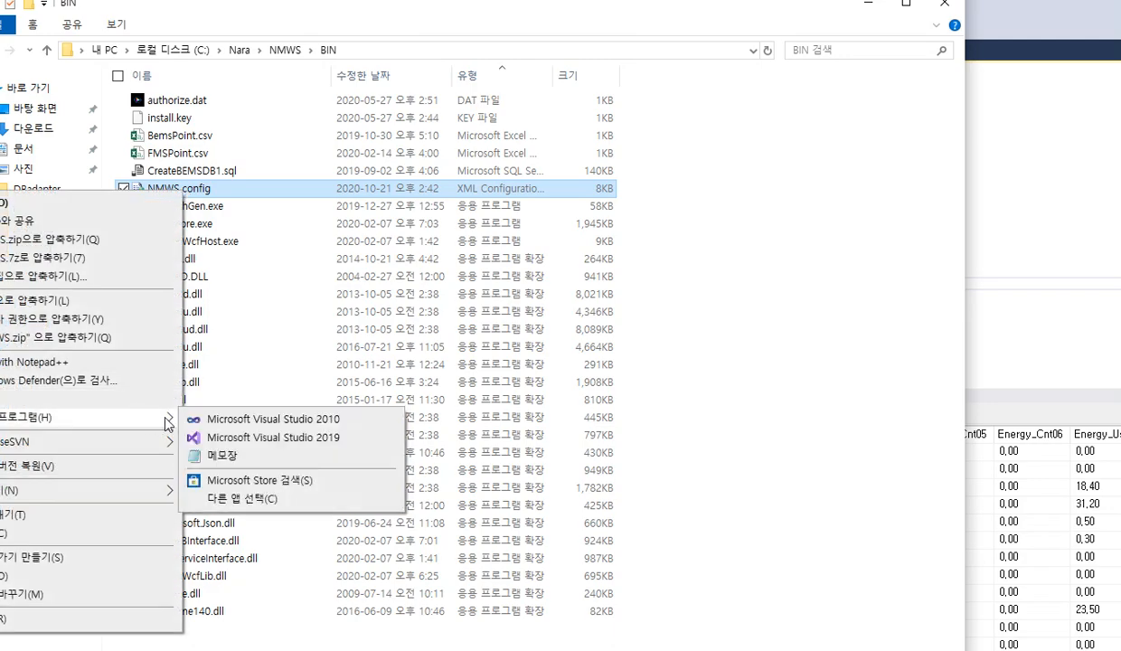
click(215, 455)
Examine the system entries in NMWS.config, highlighting the DBadapter.exe path and the DB1 value of system.9.name
scroll(516, 306, down, 9)
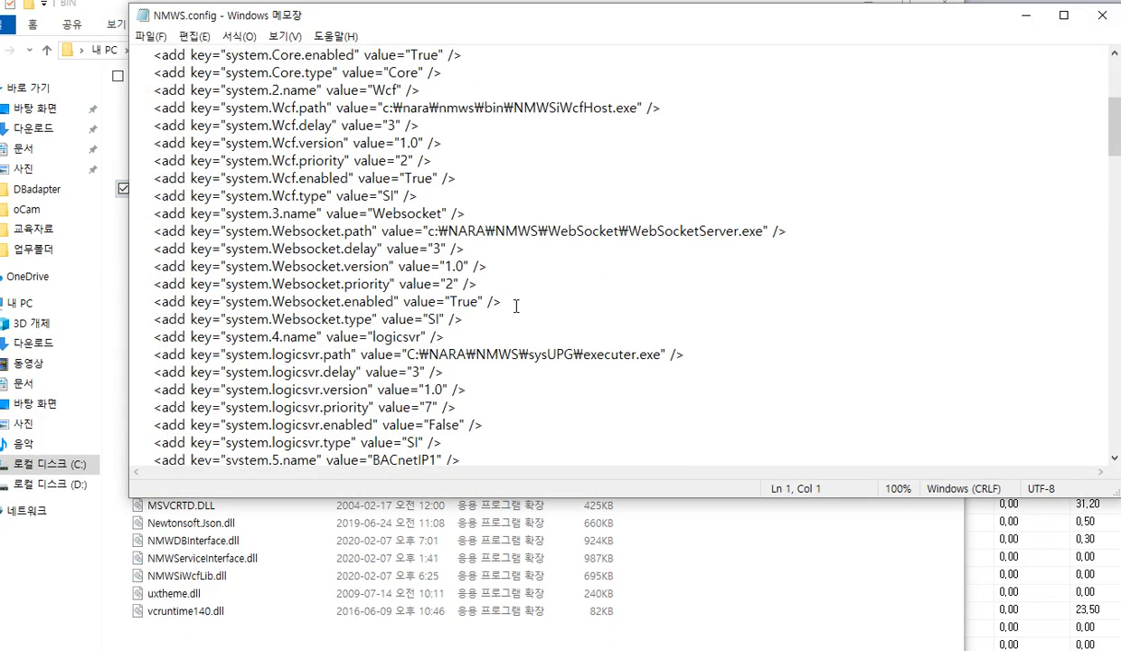
scroll(515, 307, up, 9)
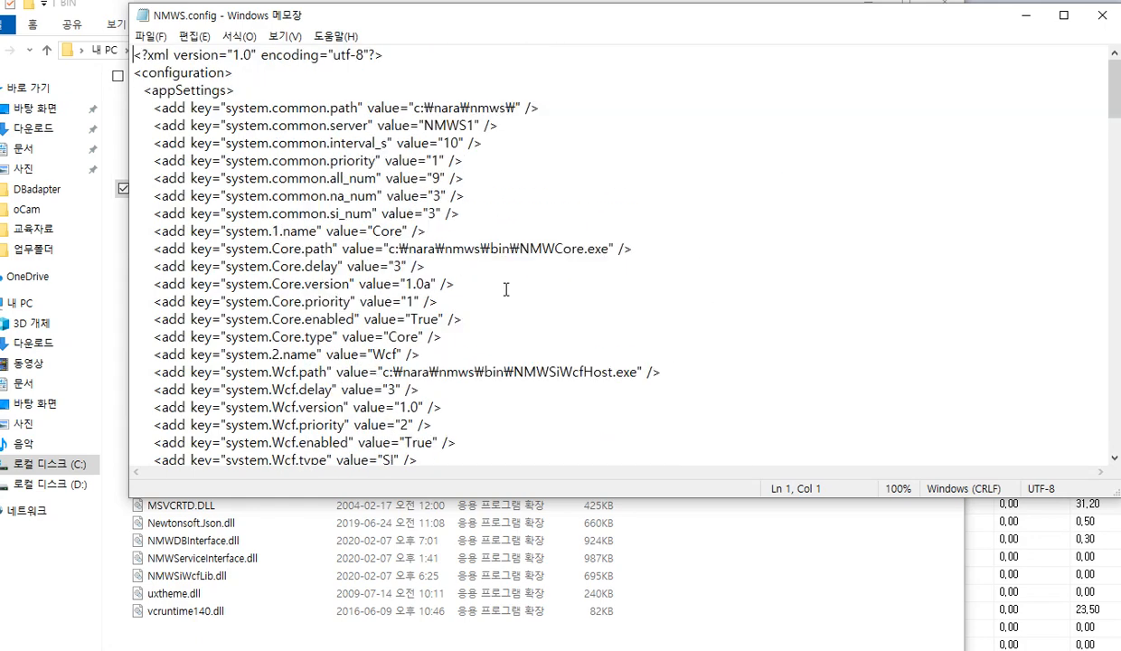
scroll(508, 290, down, 3)
scroll(507, 289, down, 3)
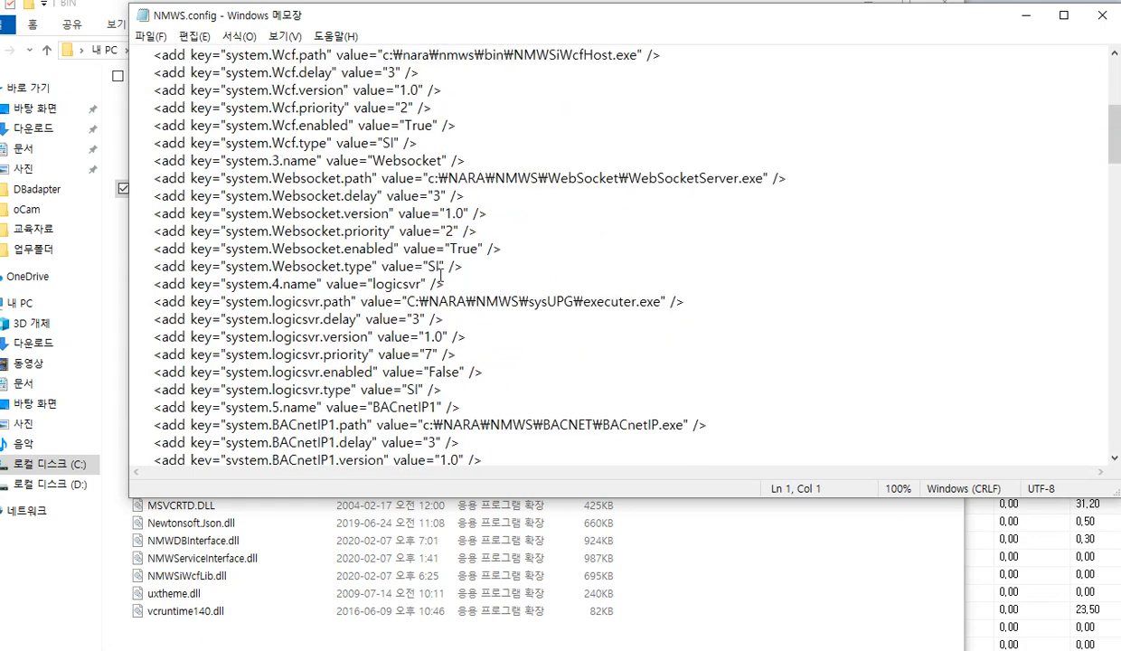
scroll(457, 272, down, 1)
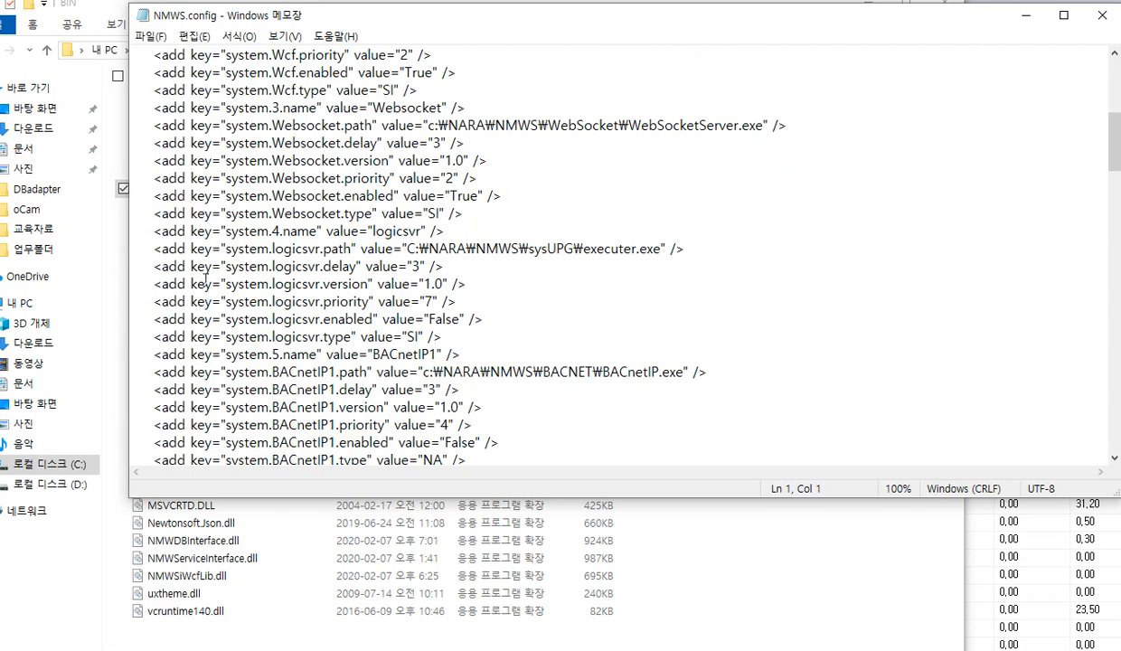
scroll(311, 276, down, 5)
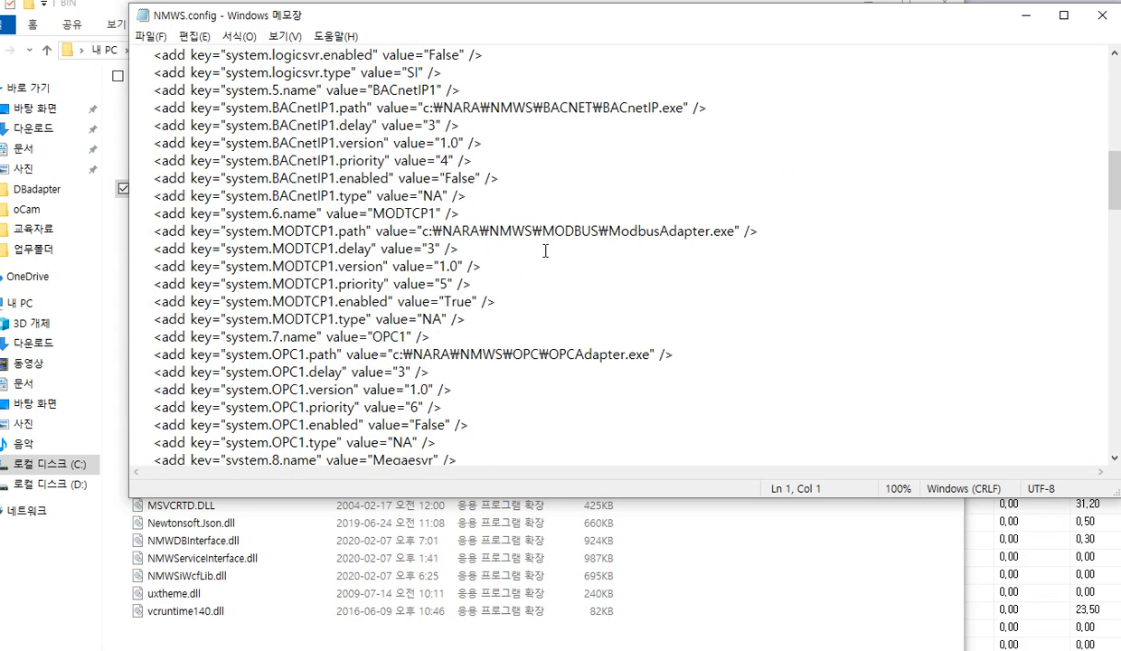
scroll(583, 245, down, 6)
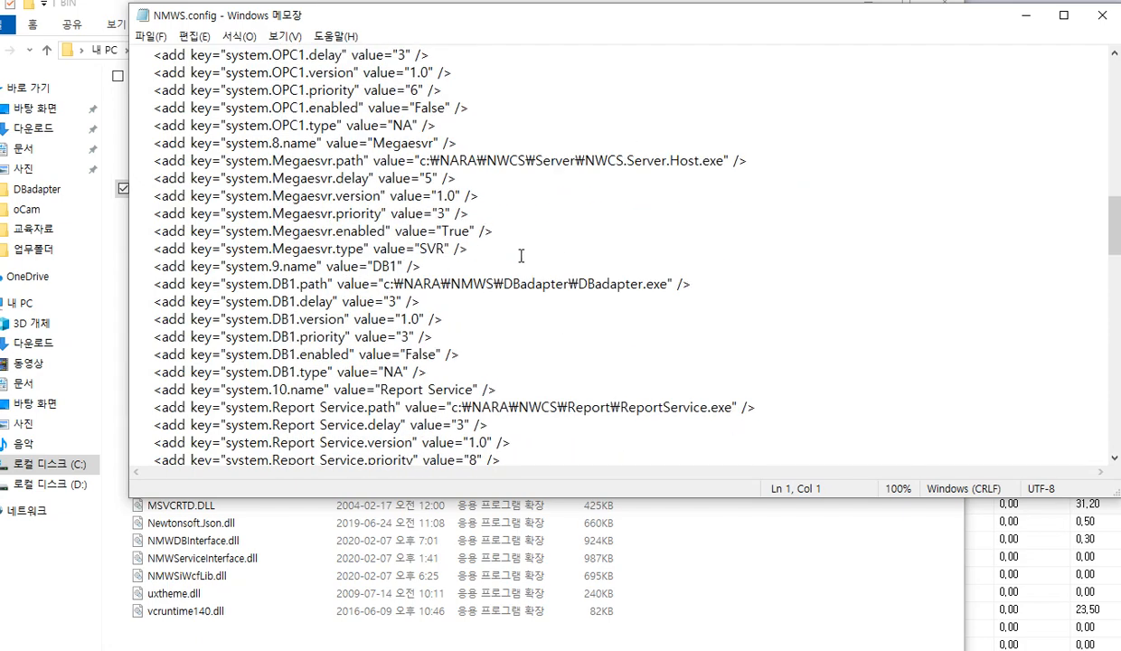
drag(568, 282, 660, 276)
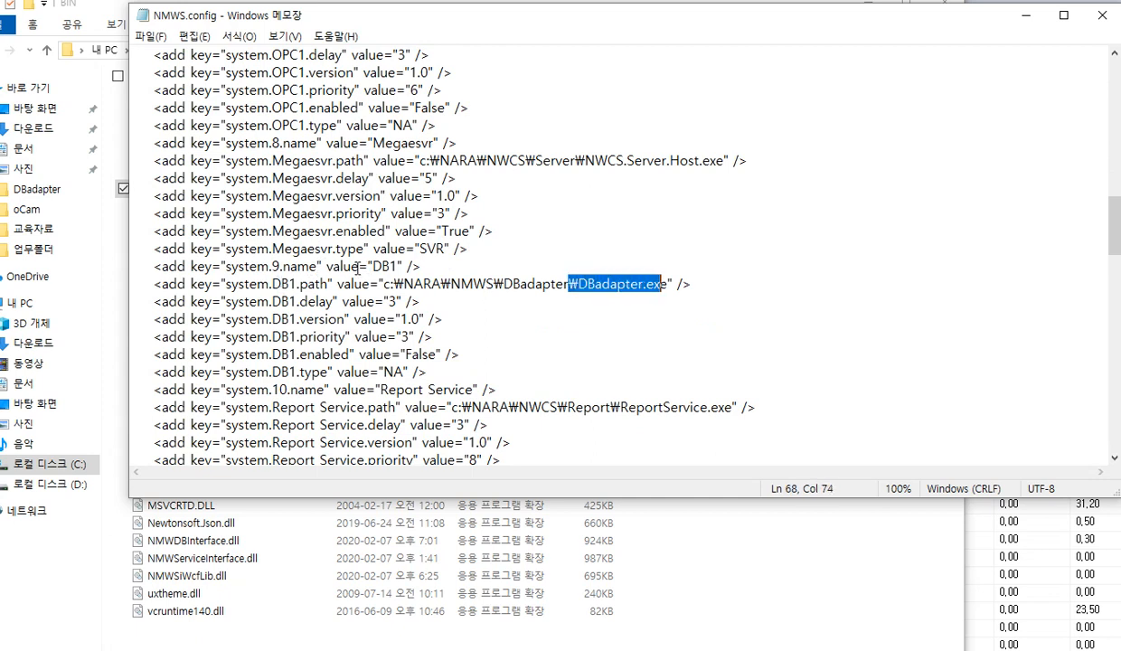
drag(373, 266, 395, 265)
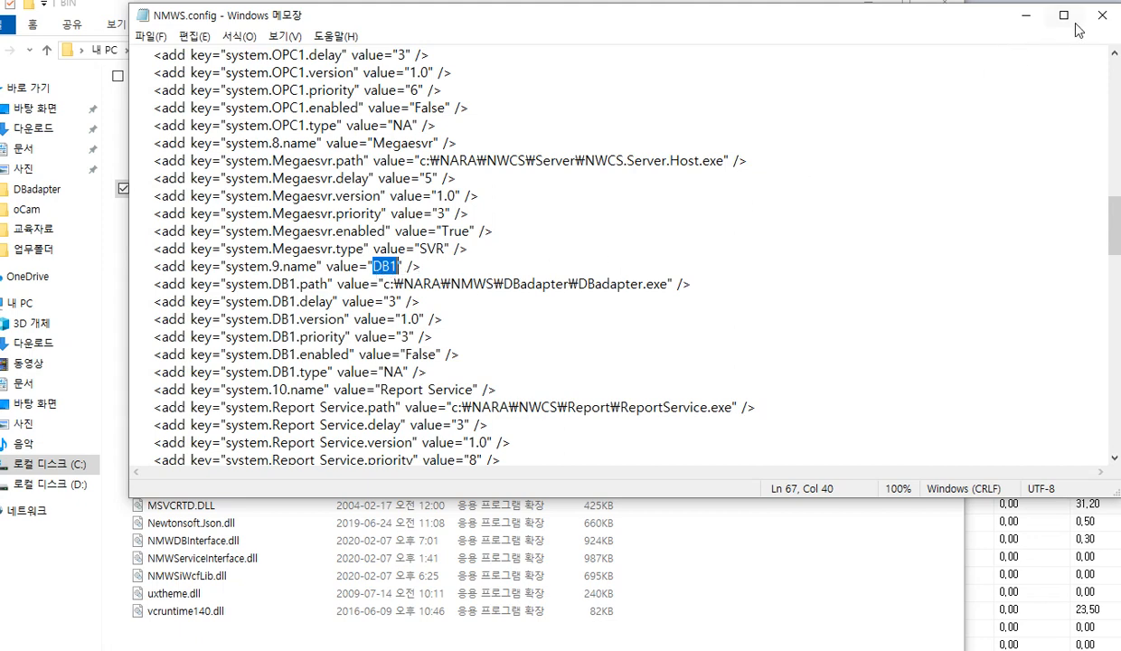
Close NMWS.config, minimize the BIN folder window, and try to run the entered DBadapter.exe DB1 command
click(1103, 24)
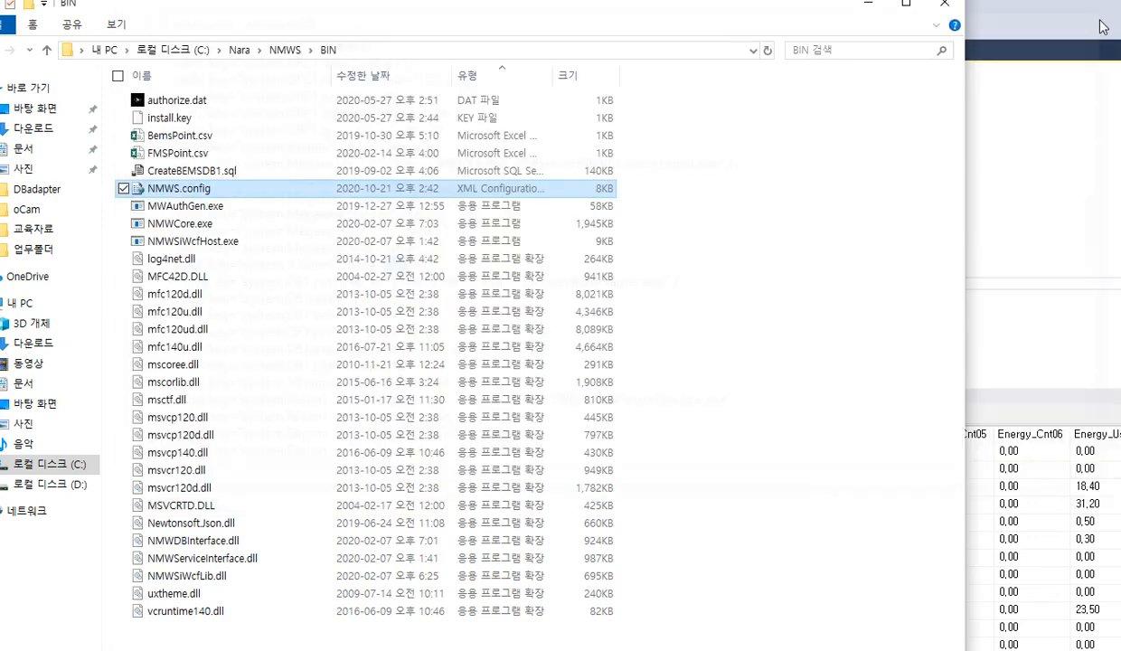
click(861, 8)
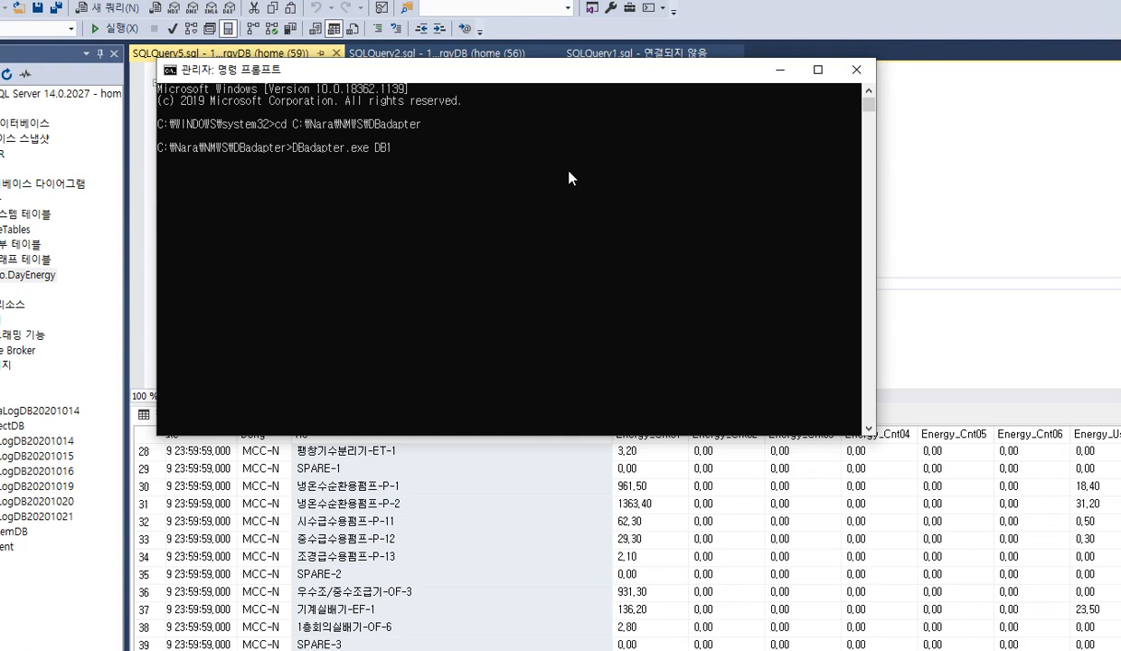
key(Return)
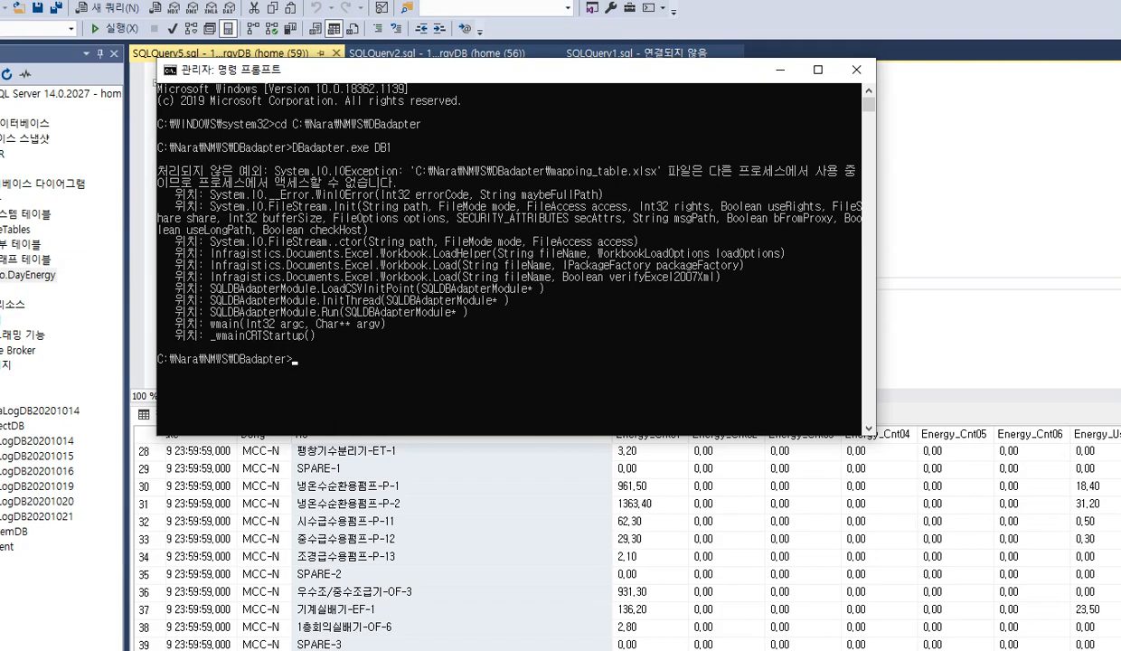
Close the mapping_table.xlsx workbook in Excel without saving its changes
click(440, 650)
click(525, 639)
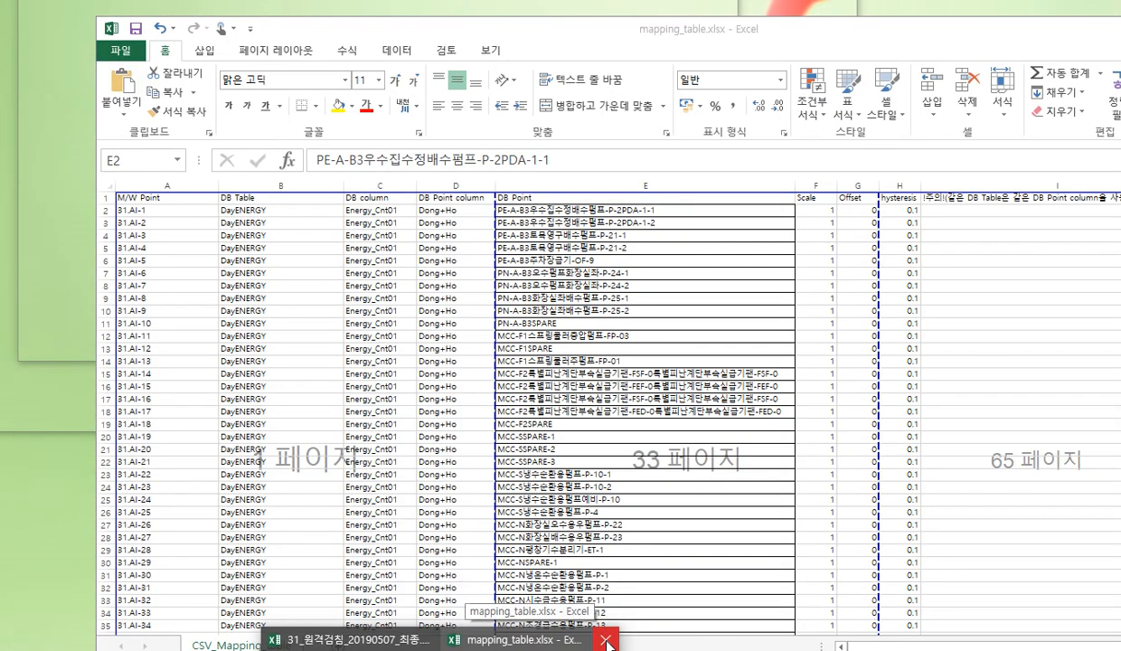
click(606, 640)
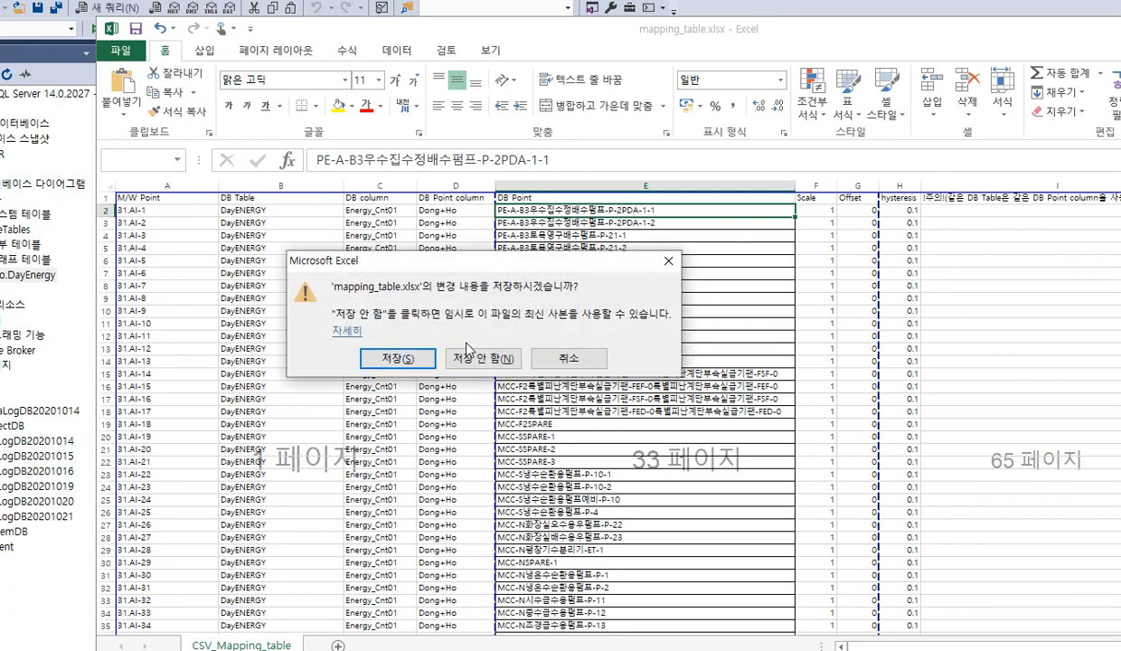
click(479, 355)
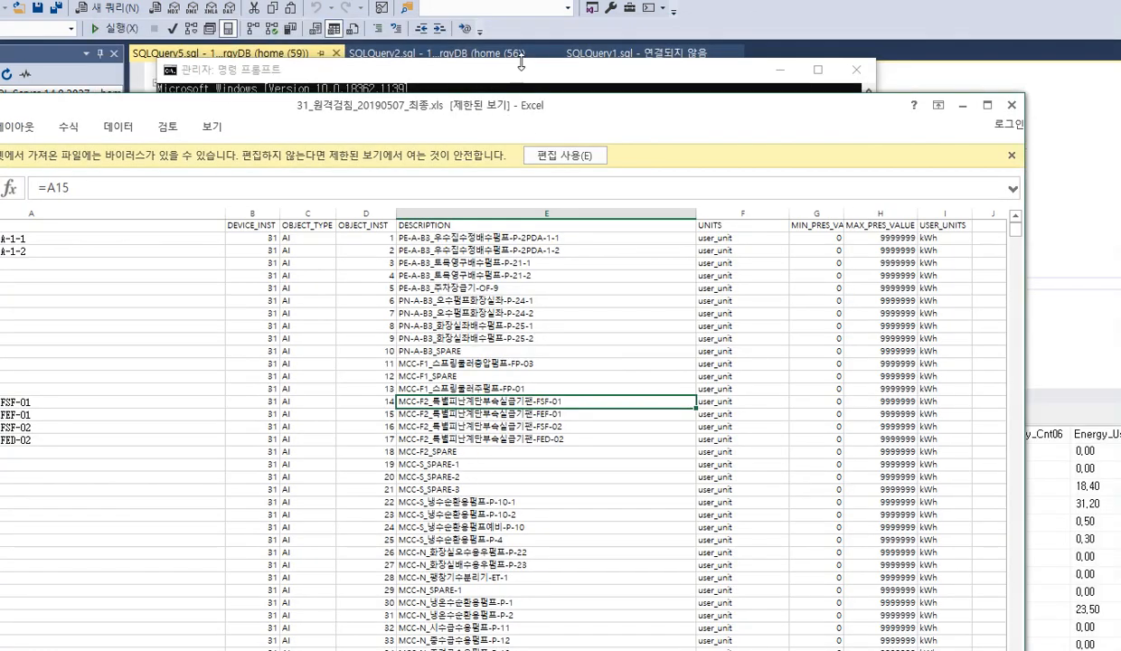
Return to the Command Prompt, rerun DBadapter.exe DB1, and stop it after its query cycles
click(561, 639)
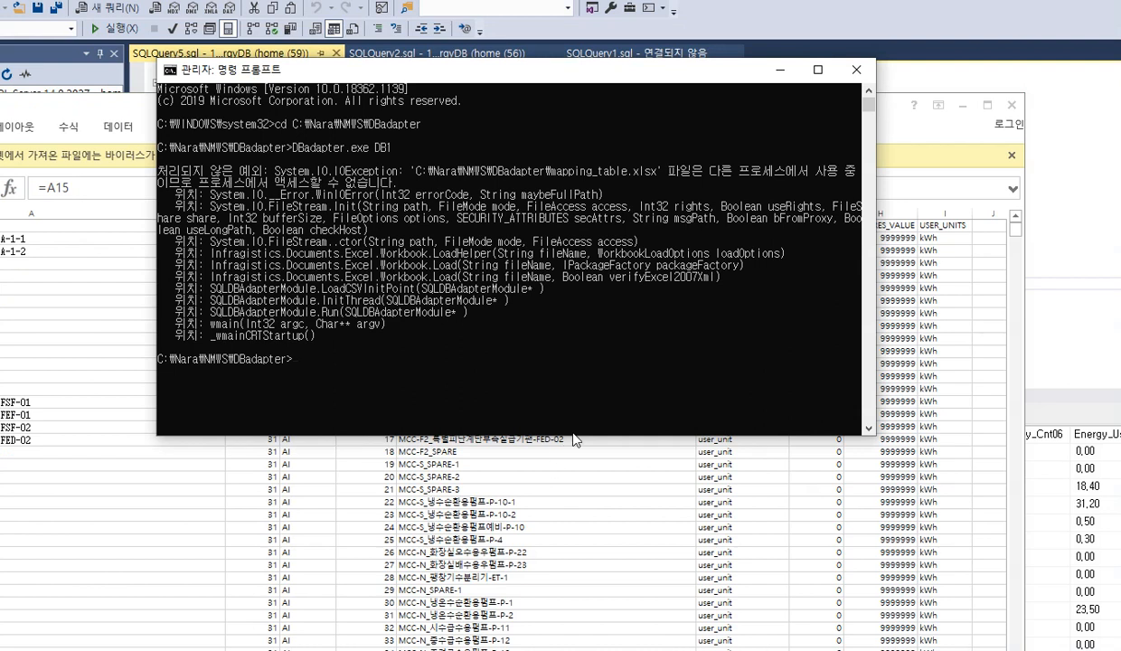
key(Up)
key(Return)
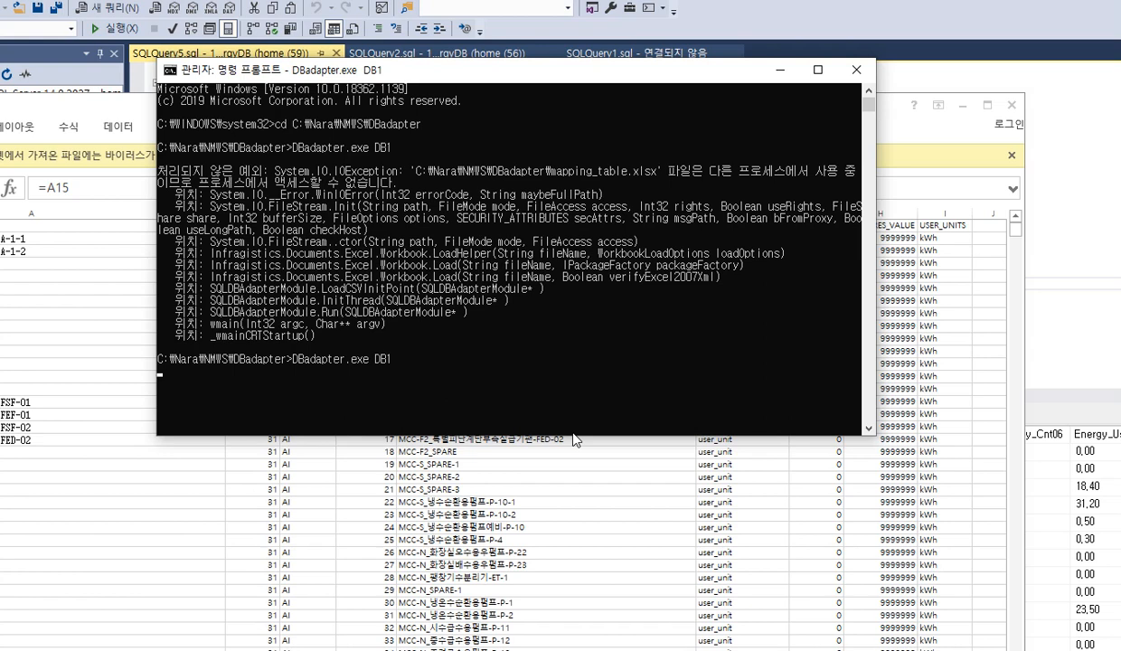
key(Return)
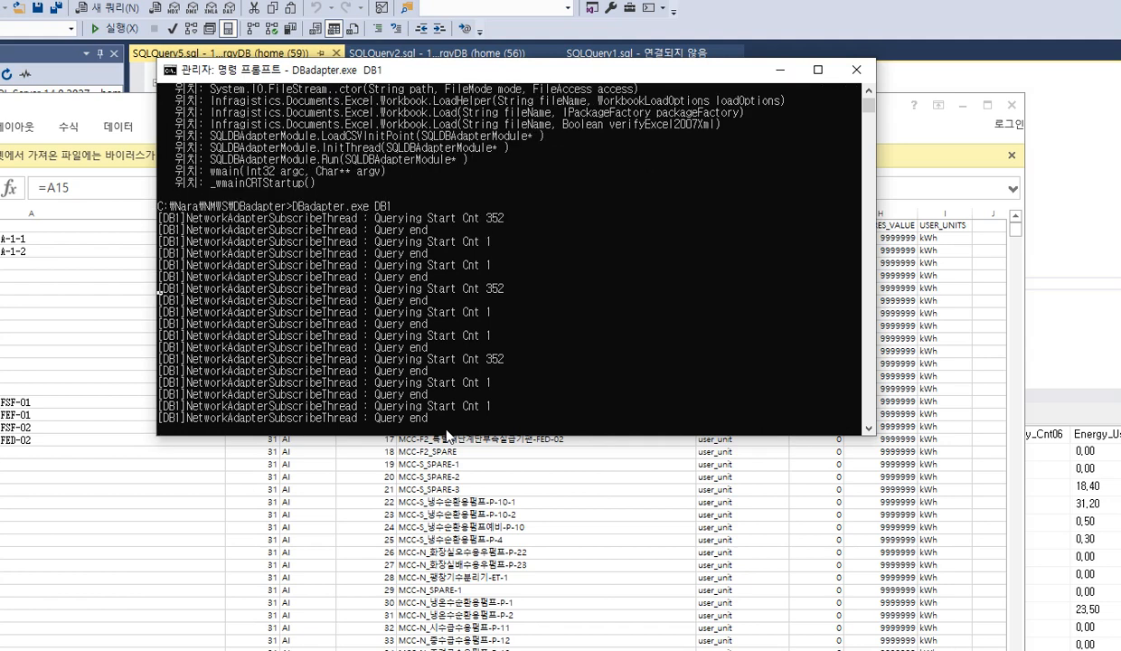
key(ctrl+c)
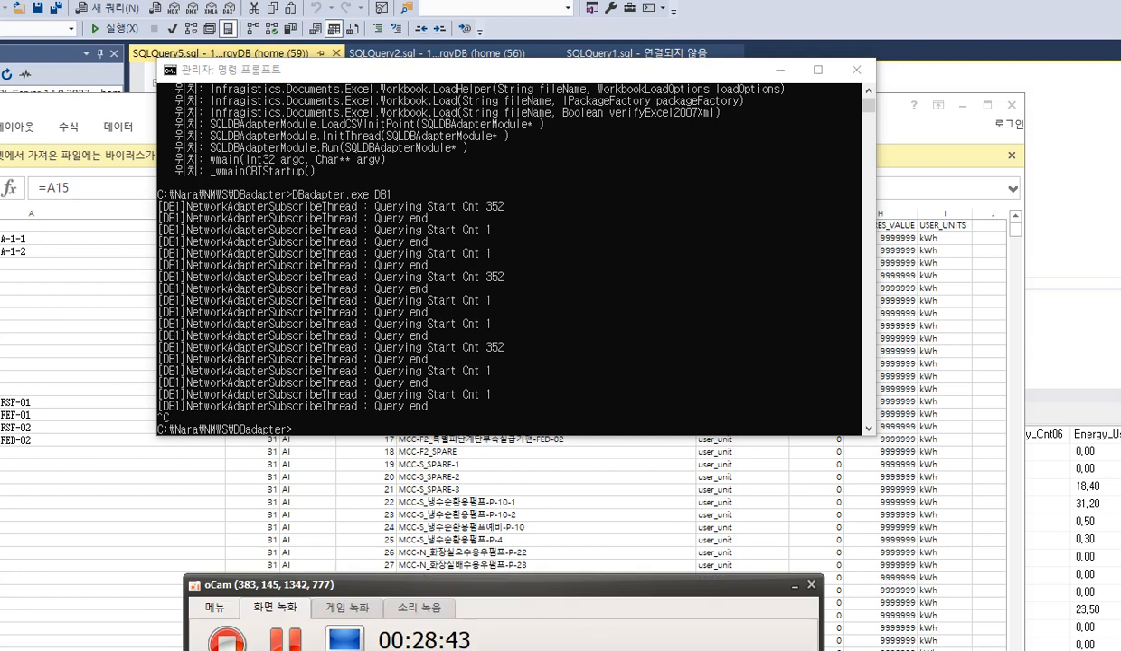
Move the Command Prompt window below the DayEnergy column headers and run DBadapter.exe DB1 from the cleared prompt
click(312, 640)
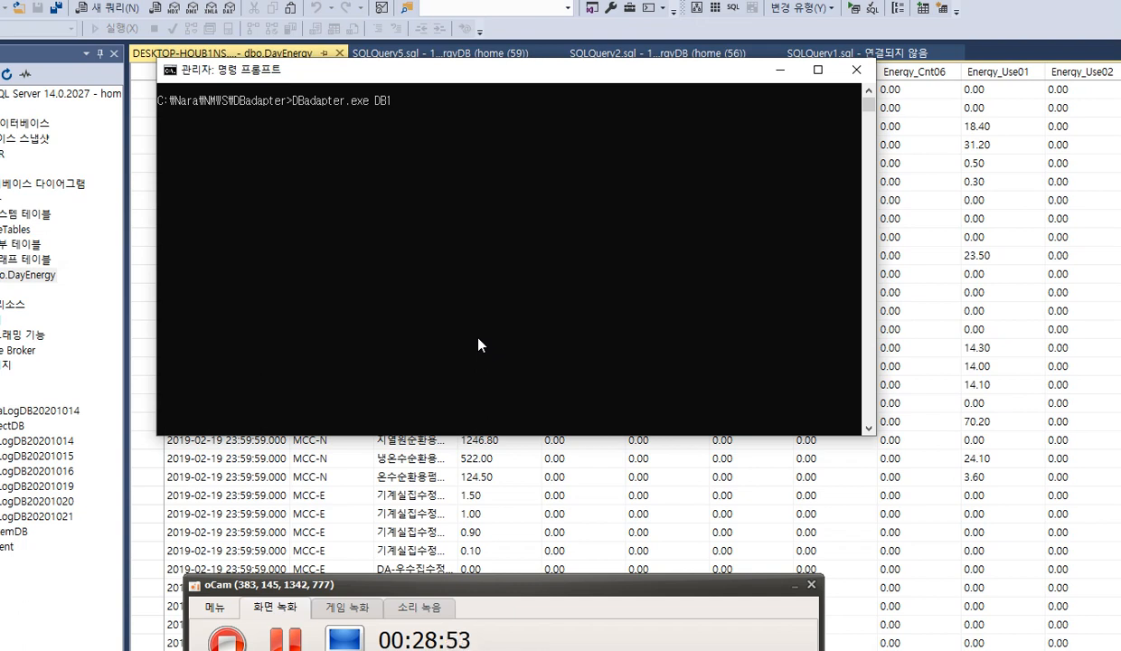
click(453, 112)
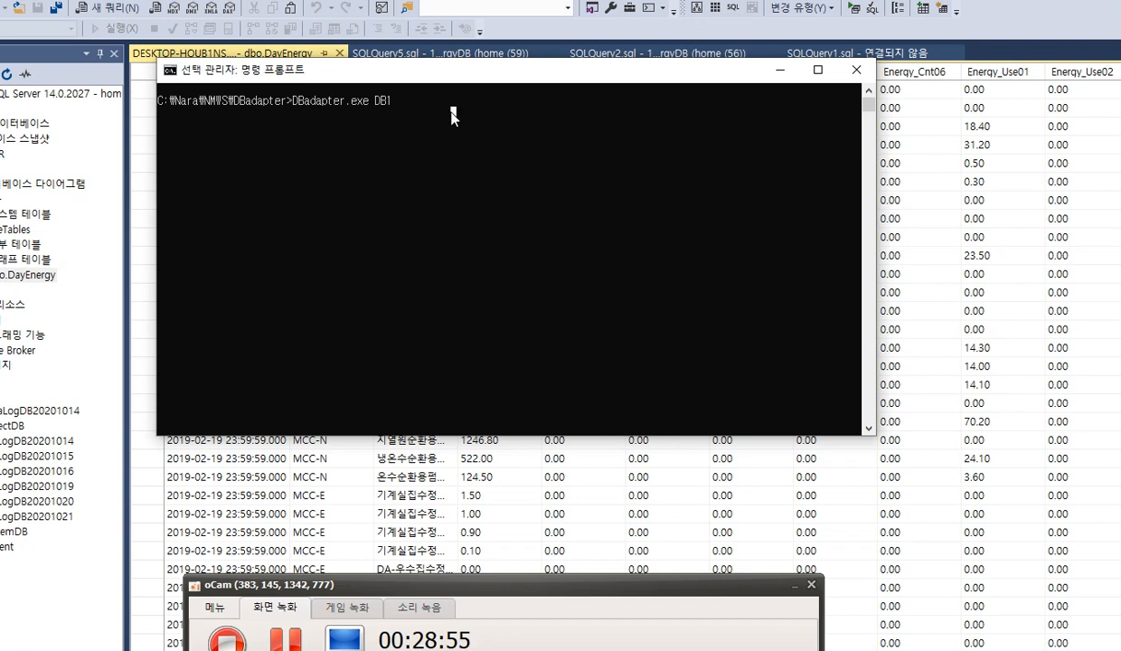
key(Escape)
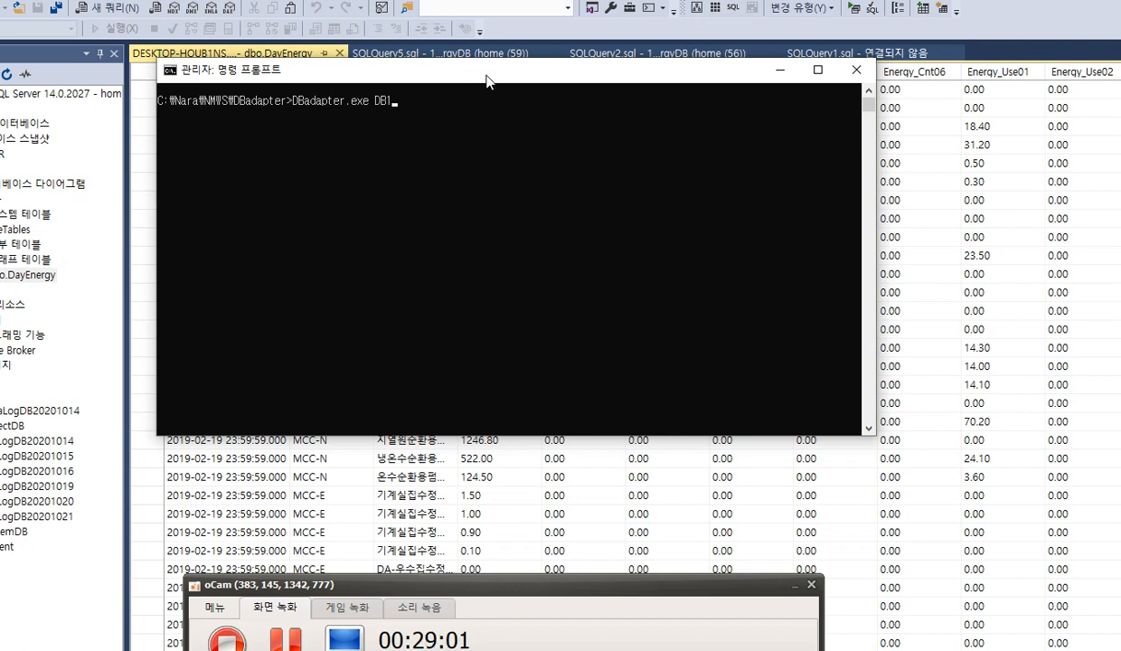
drag(486, 76, 506, 103)
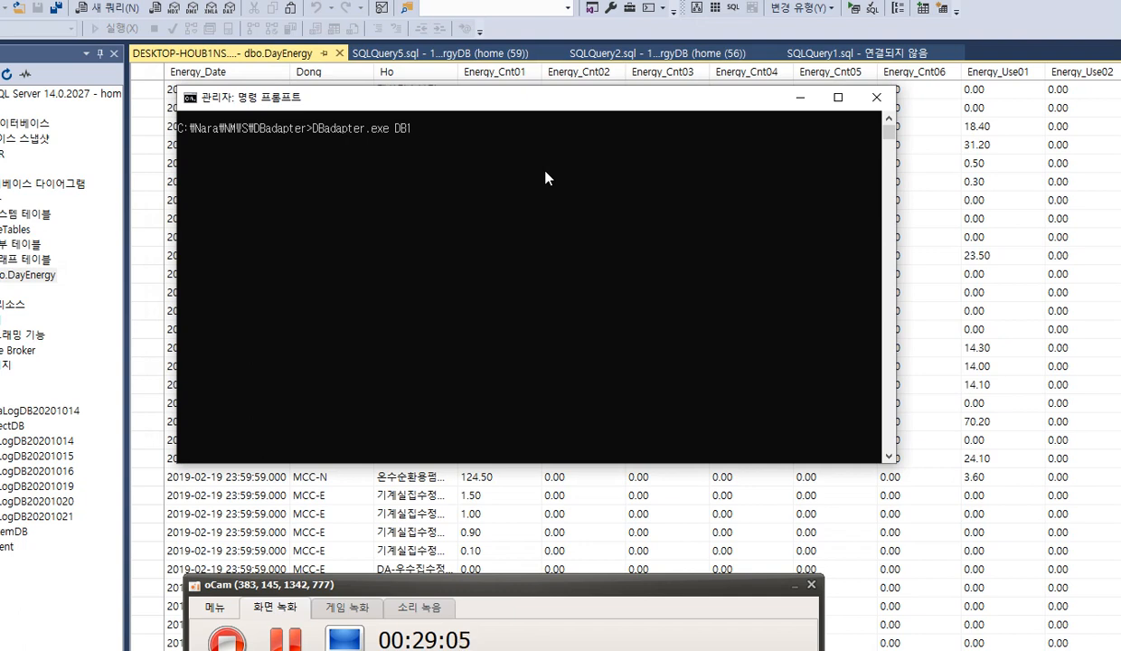
key(Return)
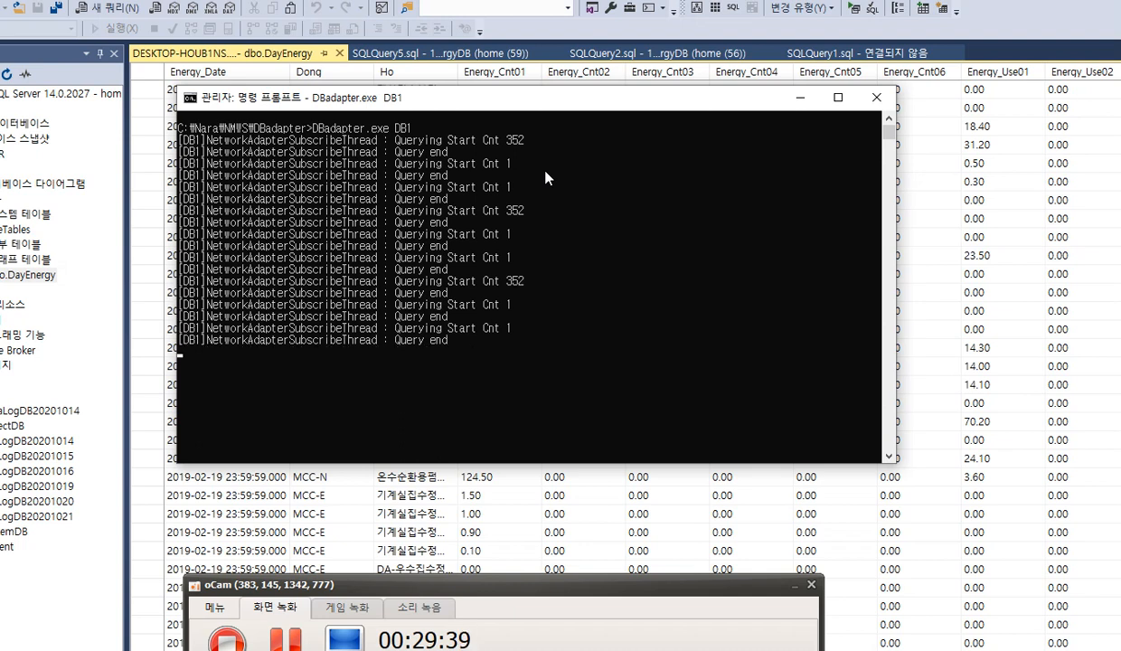
Stop the running DBadapter.exe DB1 process and close the Command Prompt to return to the DayEnergy table
key(ctrl+c)
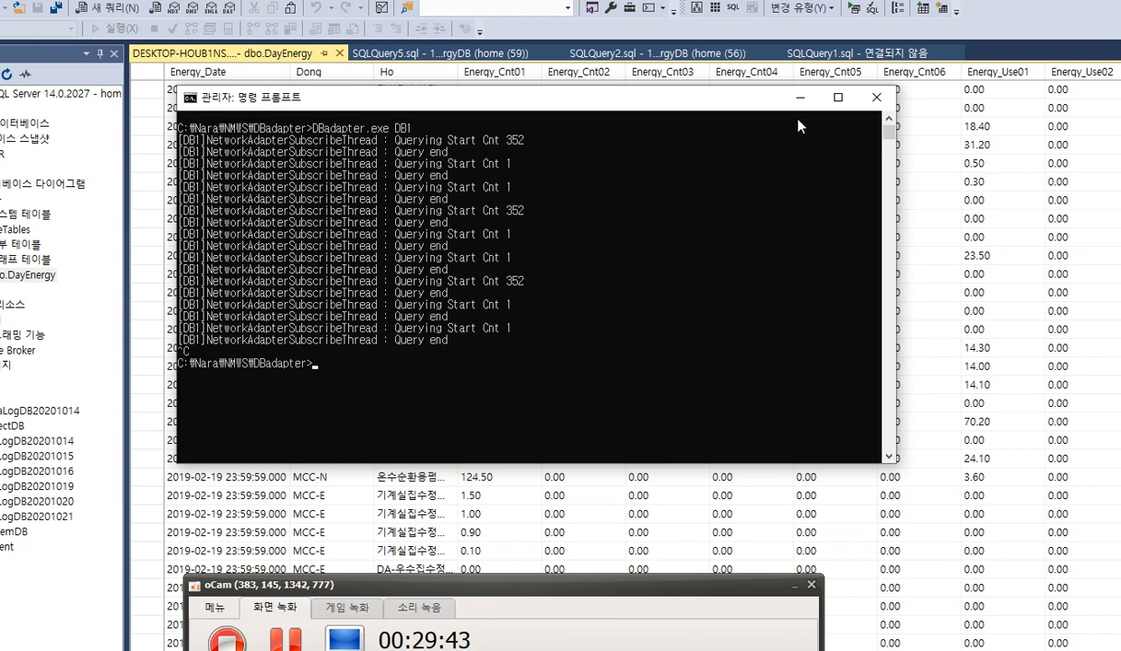
click(880, 99)
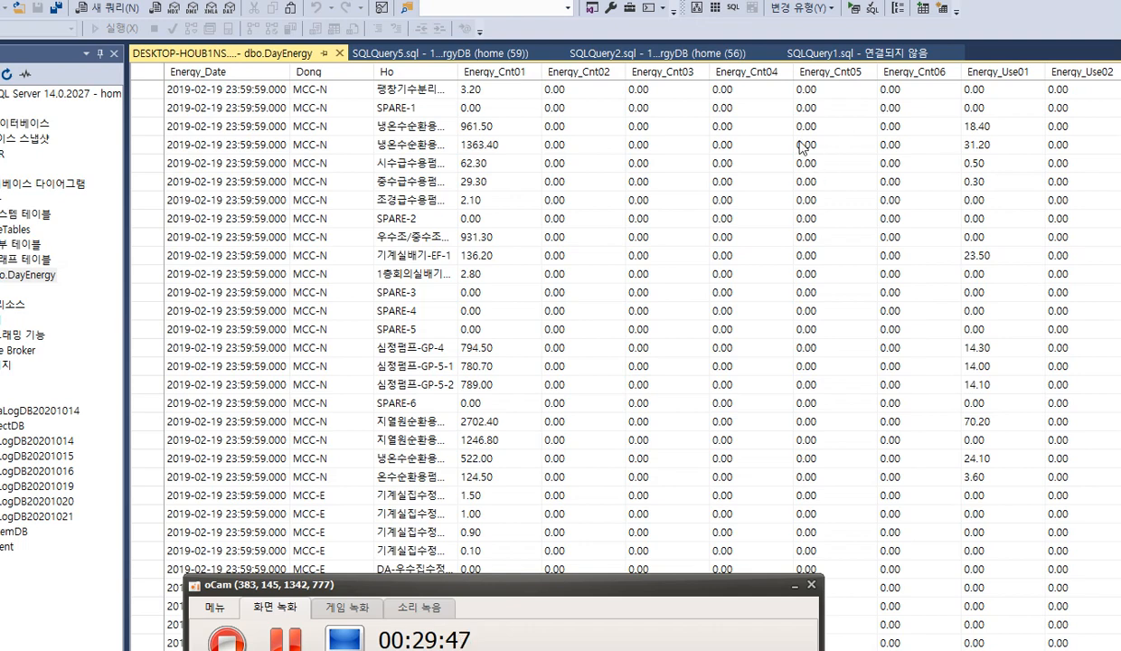